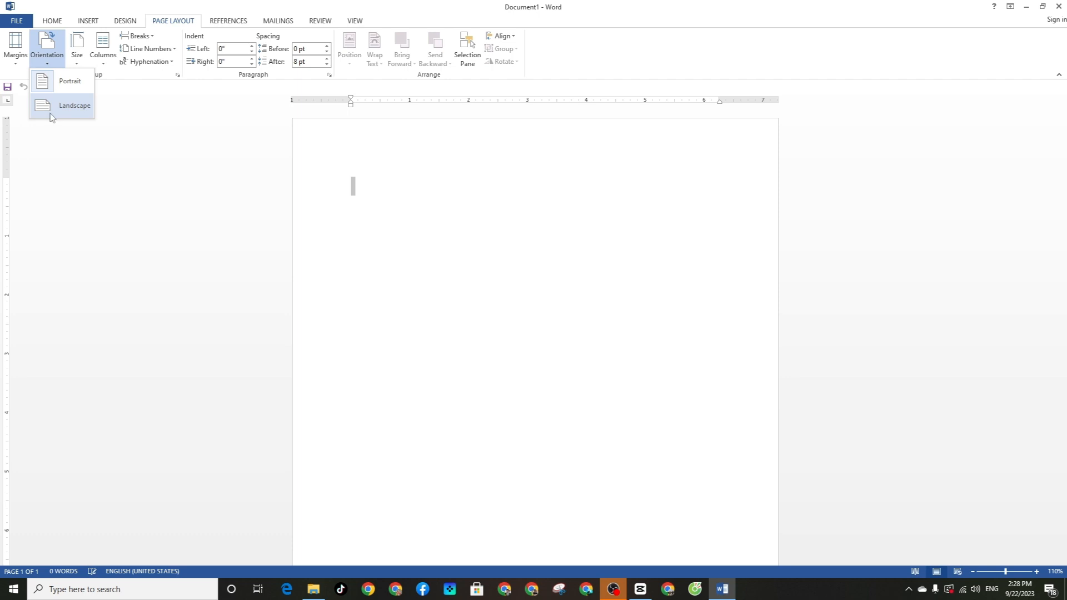
Switch the page to landscape orientation, leaving the paper size unchanged
click(56, 114)
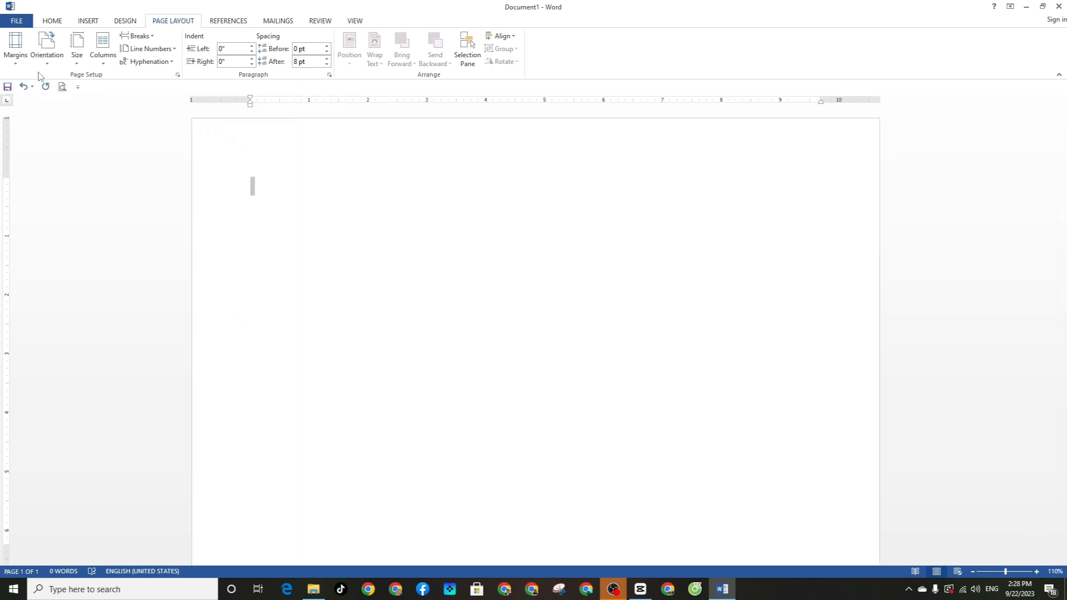
click(73, 67)
click(168, 127)
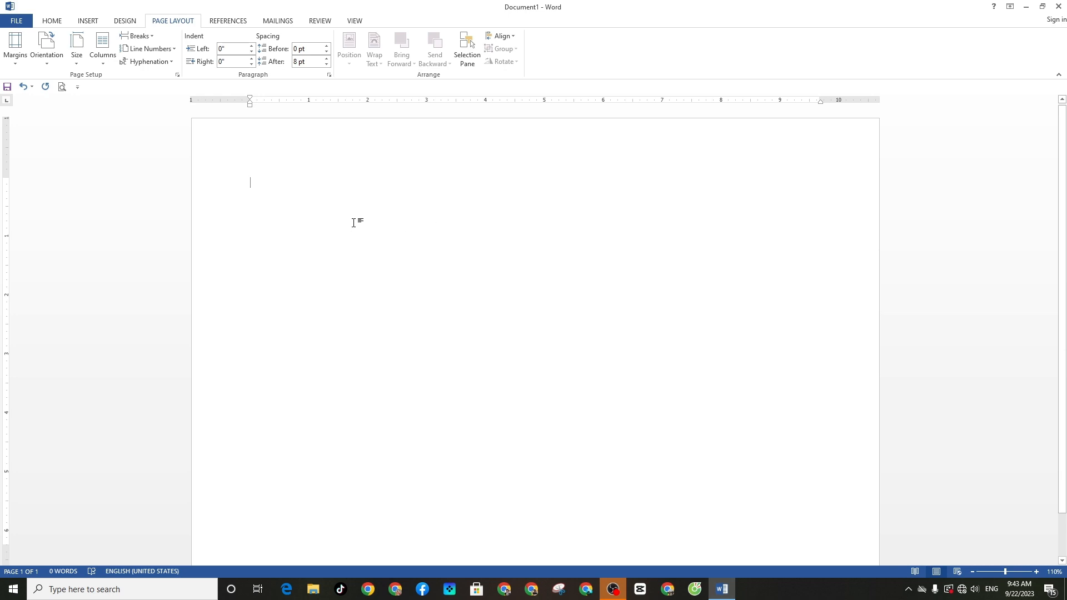
Add a centre tab stop at 8.5" and type ព្រះរាជាណាចក្រកម្ពុជា and ជាតិ សាសនា ព្រះមហាក្សត្រ in Khmer
click(4, 105)
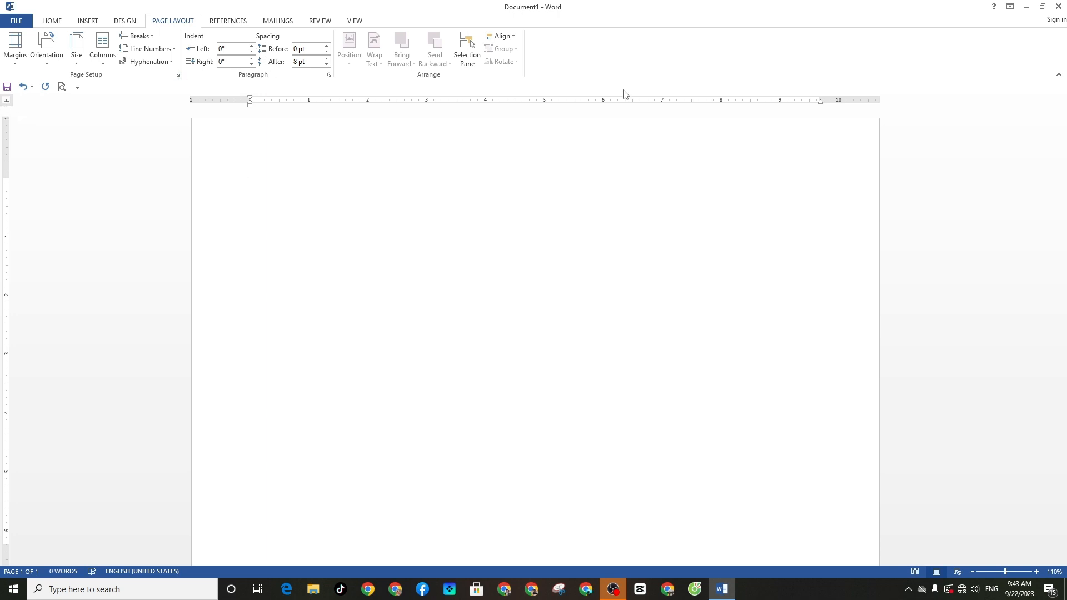
click(750, 103)
key(alt+shift)
text(ព្រះរាជ)
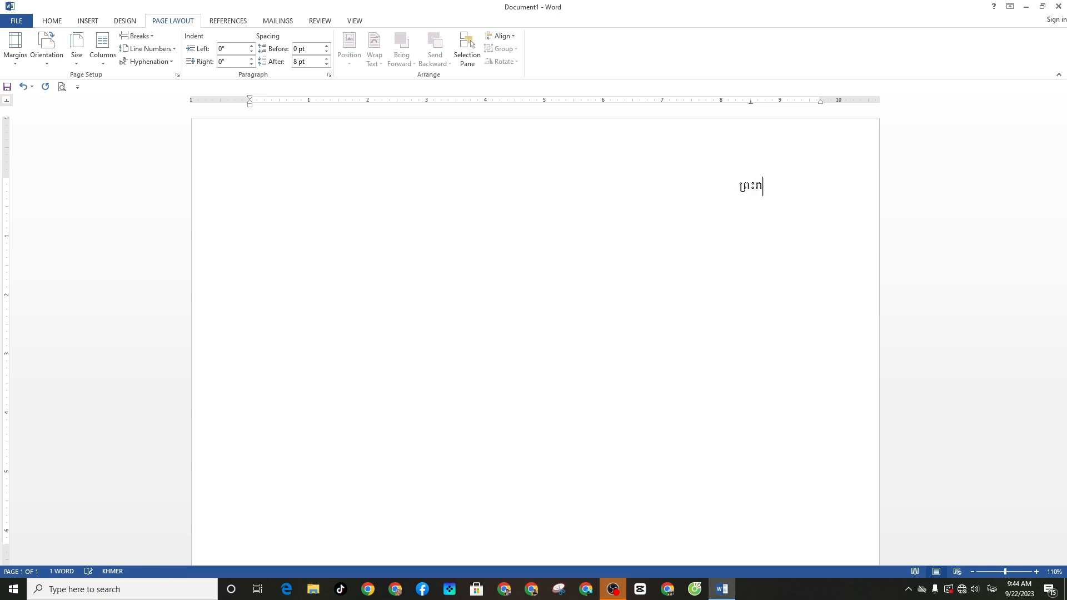
text(ាណាចក្រកម្ពុជា )
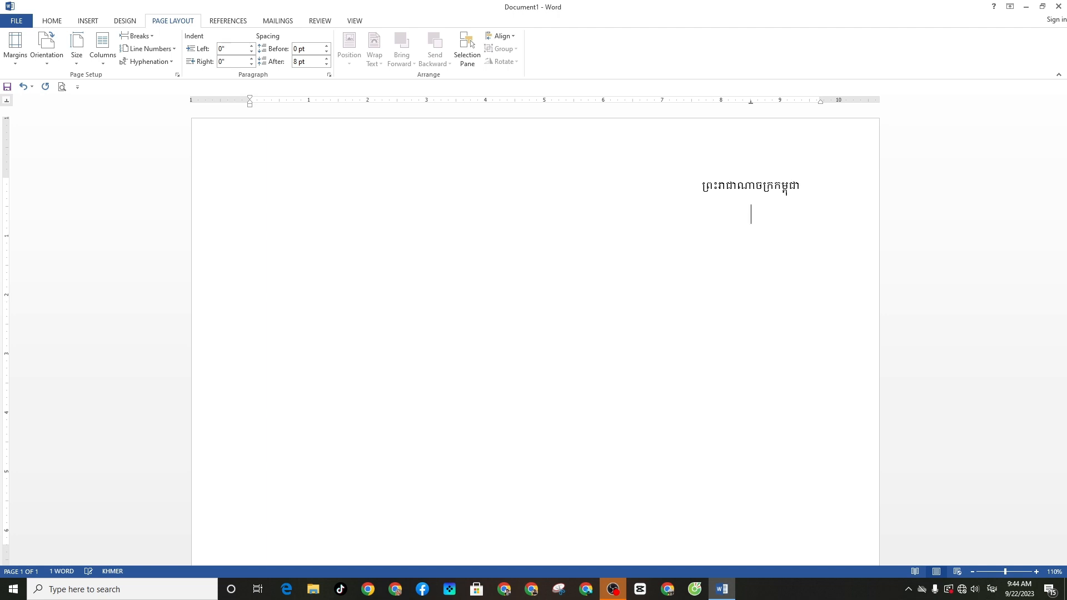
text(ជាតិ សាសនា ព្រះម)
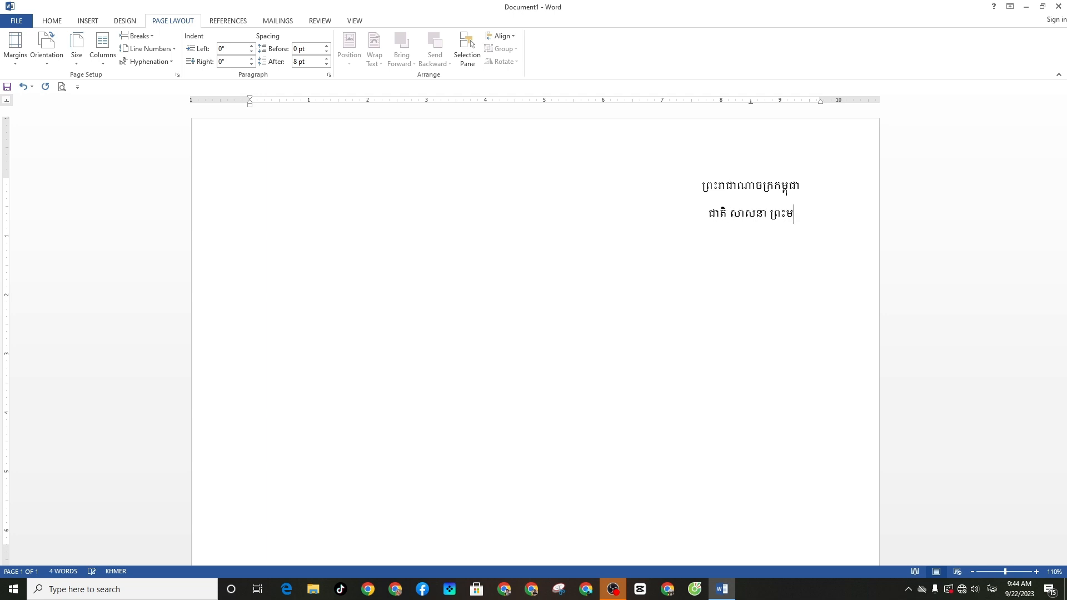
text(ហាក្សត្រ)
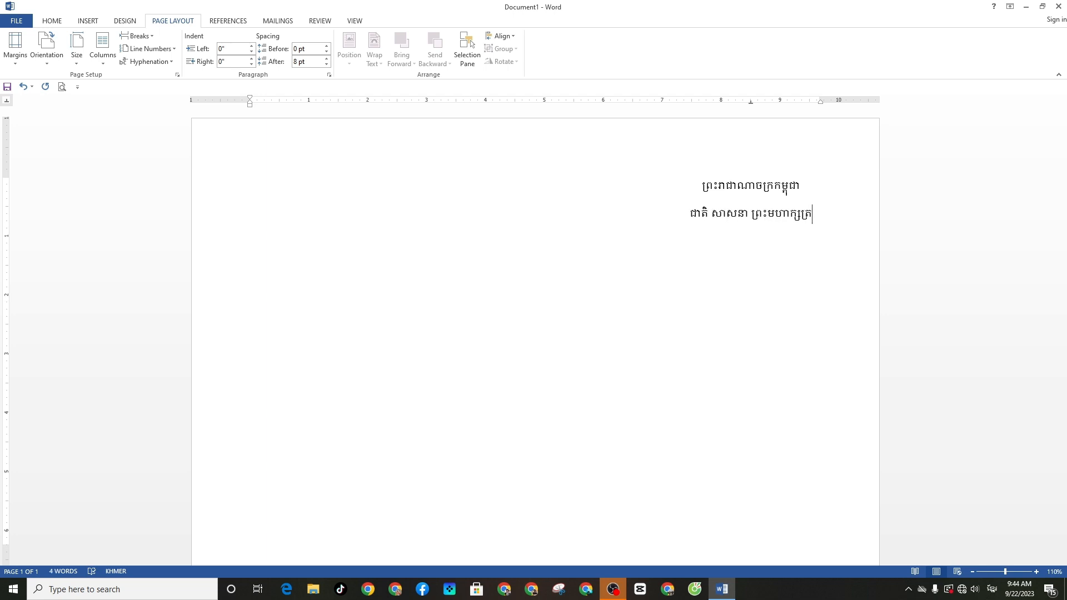
key(Return)
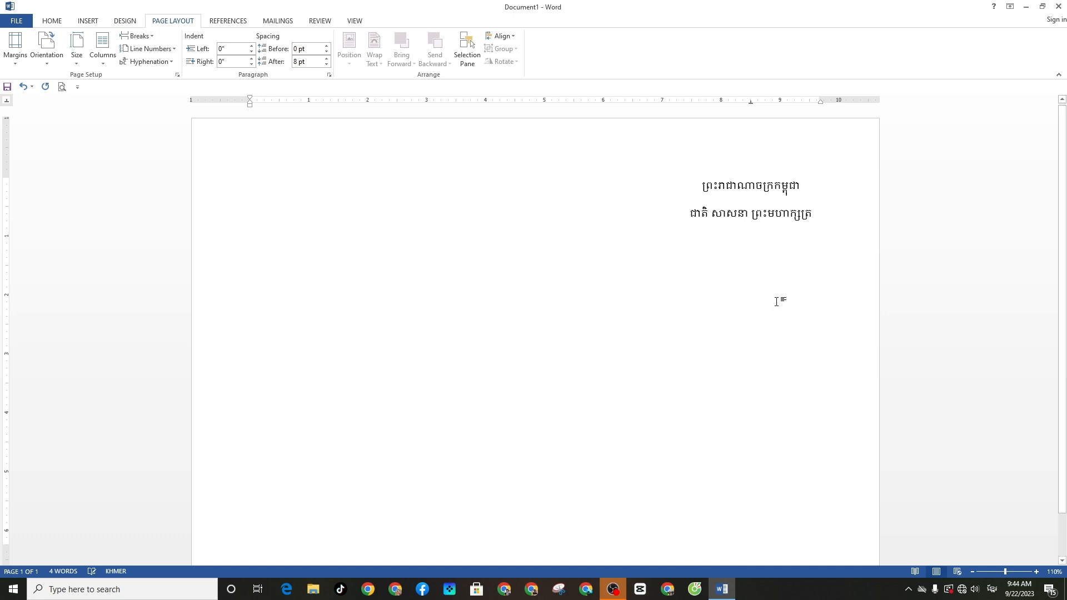
key(alt+shift)
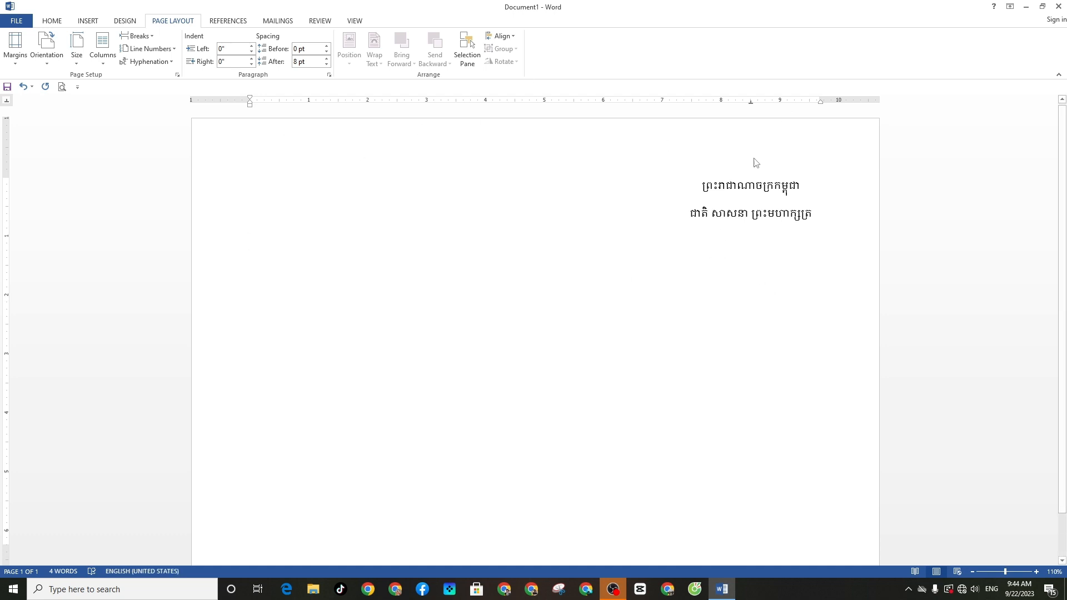
Insert a Tacteing line ornament below the motto from More Symbols
click(55, 21)
click(92, 21)
click(816, 52)
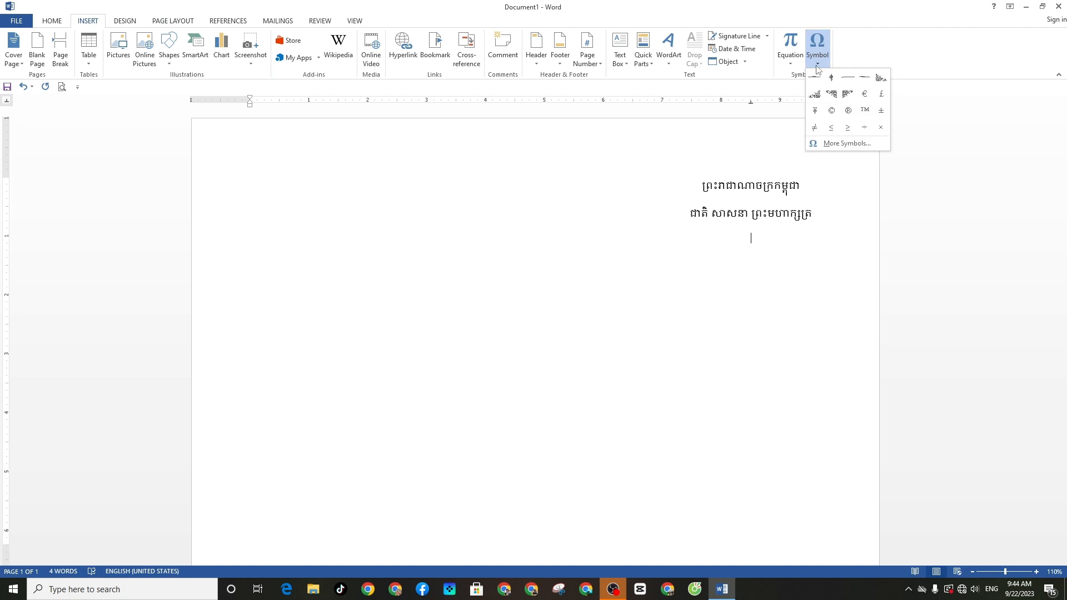
click(815, 142)
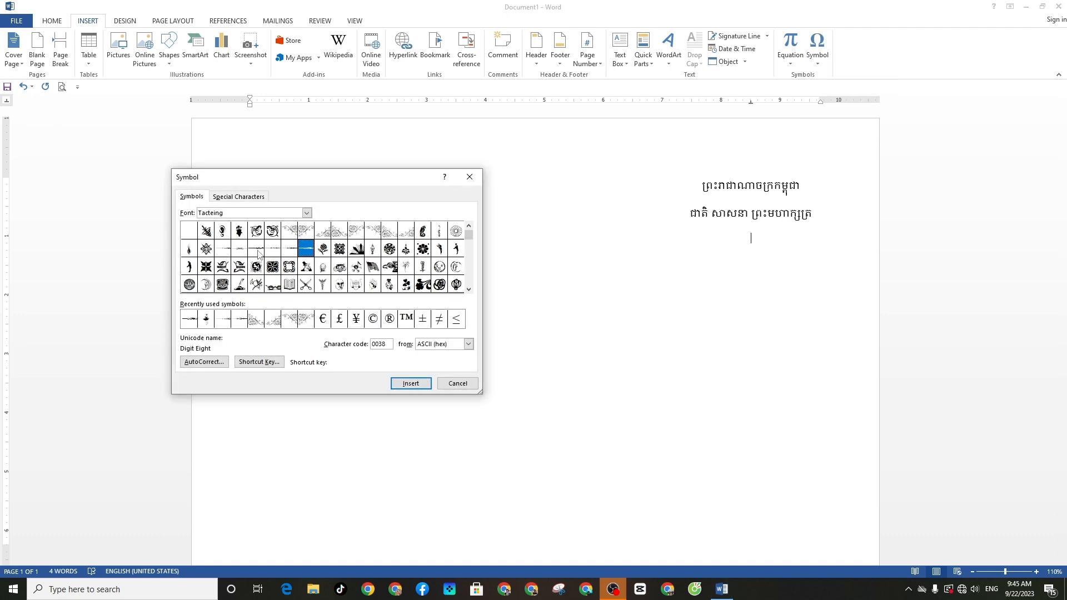
click(222, 249)
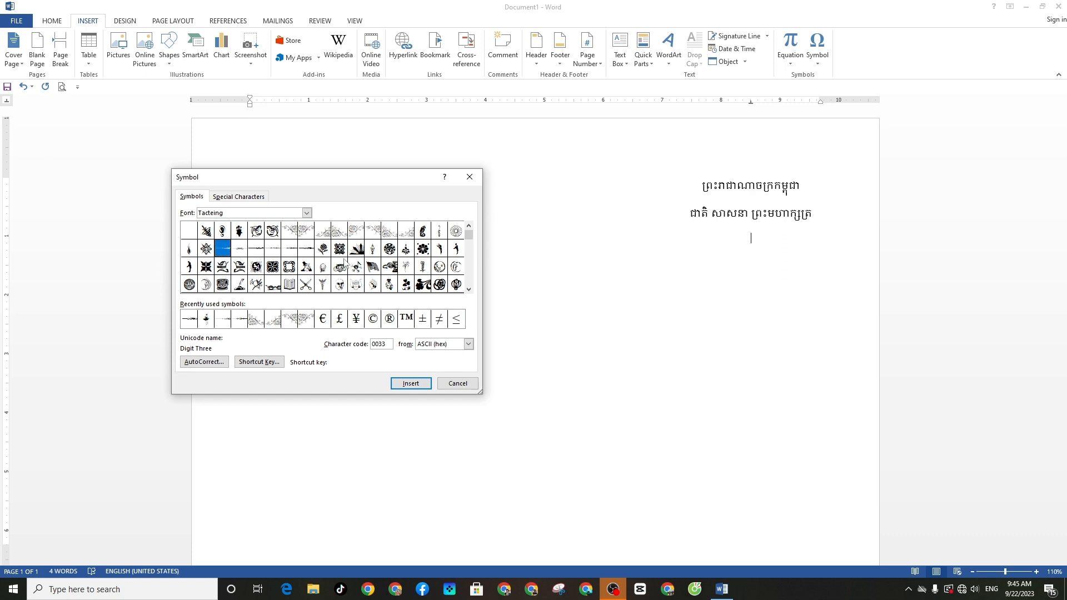
click(410, 383)
click(451, 385)
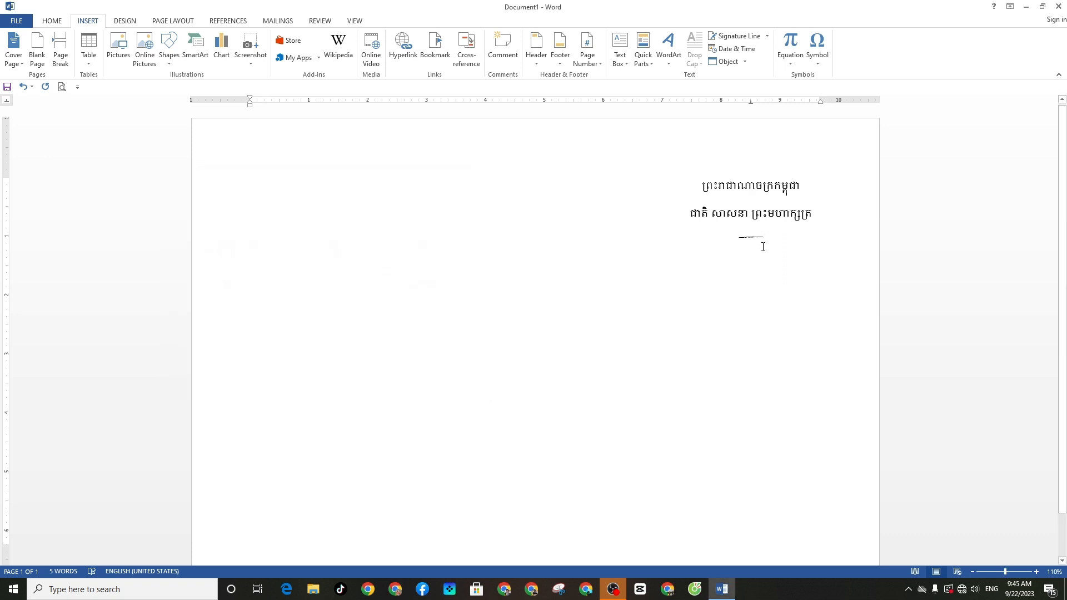
Make the ornament 24 pt and dark blue
drag(765, 243, 734, 241)
click(51, 21)
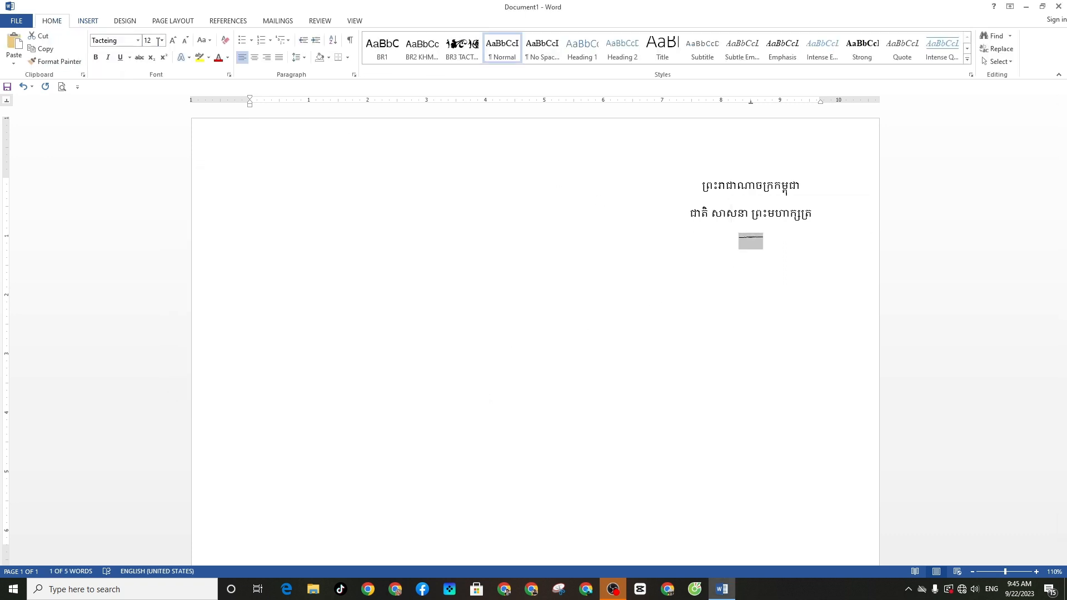
click(161, 40)
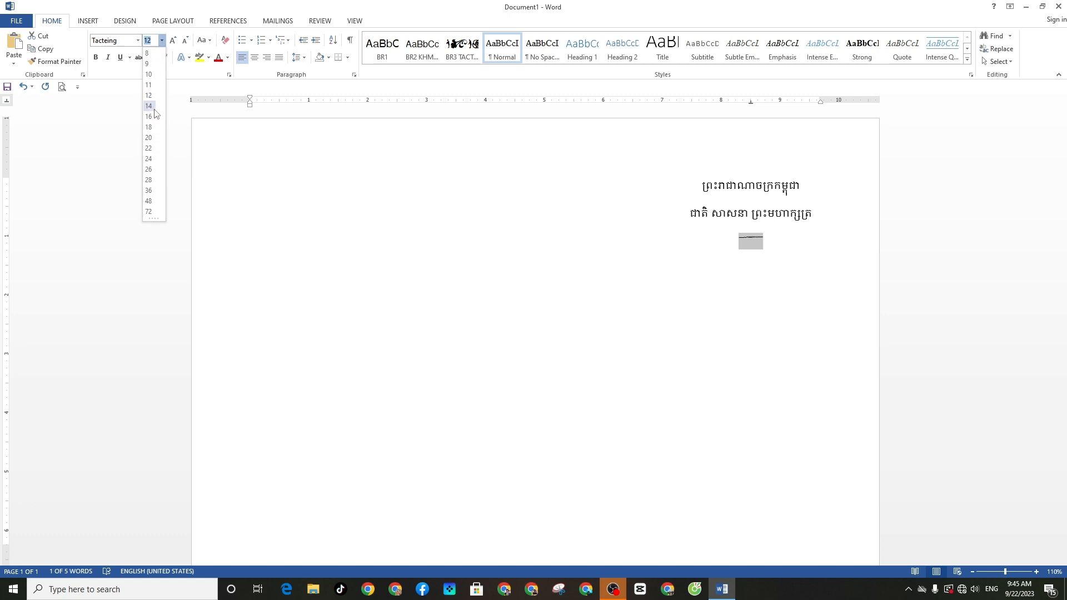
click(153, 159)
click(227, 57)
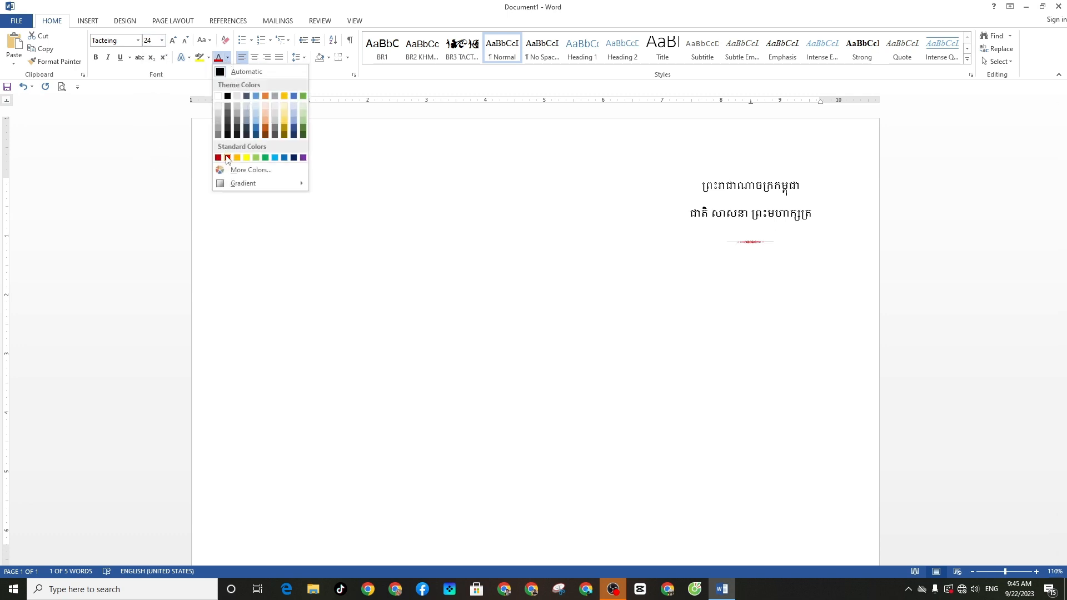
click(255, 131)
Remove the space after paragraph from the three heading lines
drag(703, 186, 793, 238)
click(303, 58)
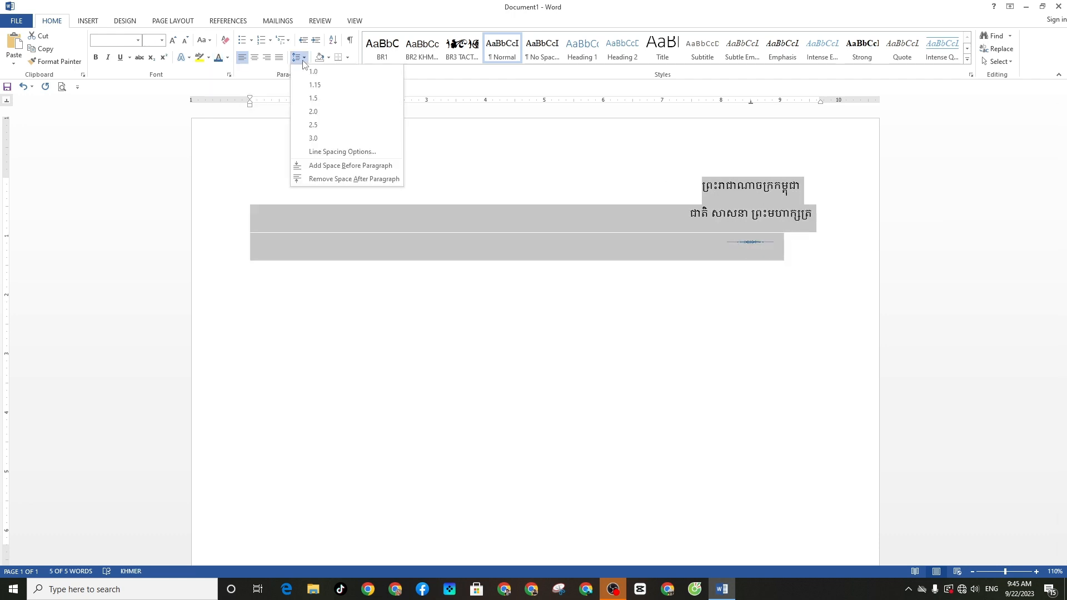
click(347, 179)
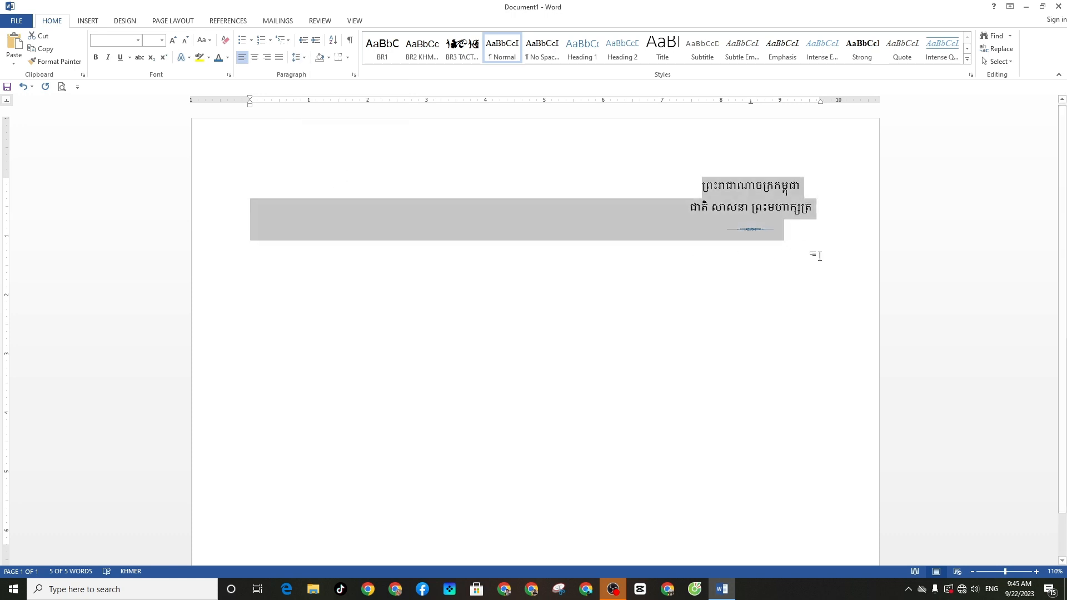
click(795, 266)
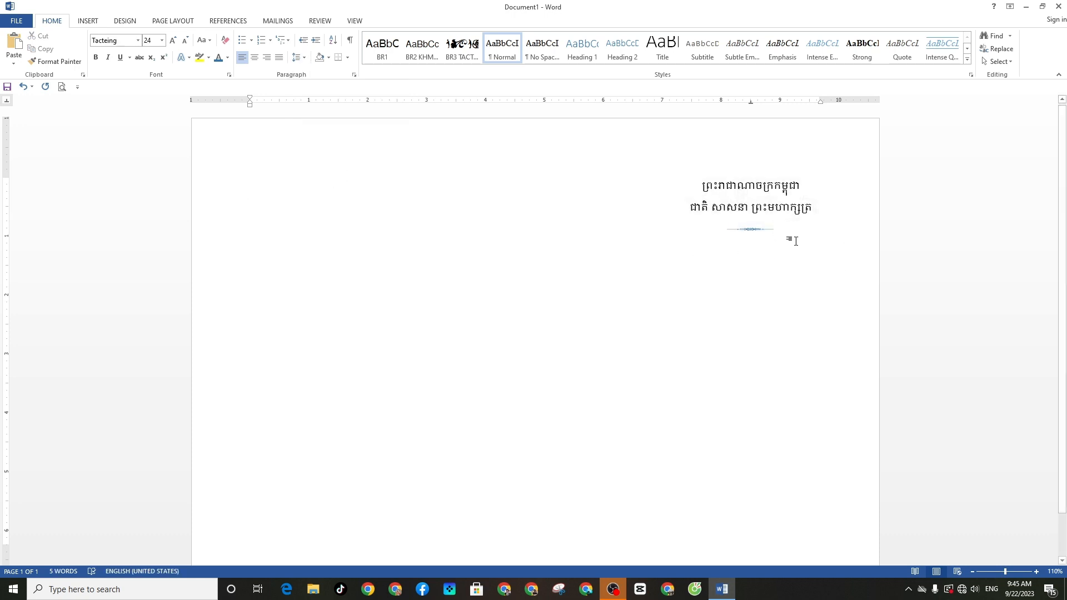
Start a new line below the ornament with Khmer input, 12 pt, automatic black colour
key(Return)
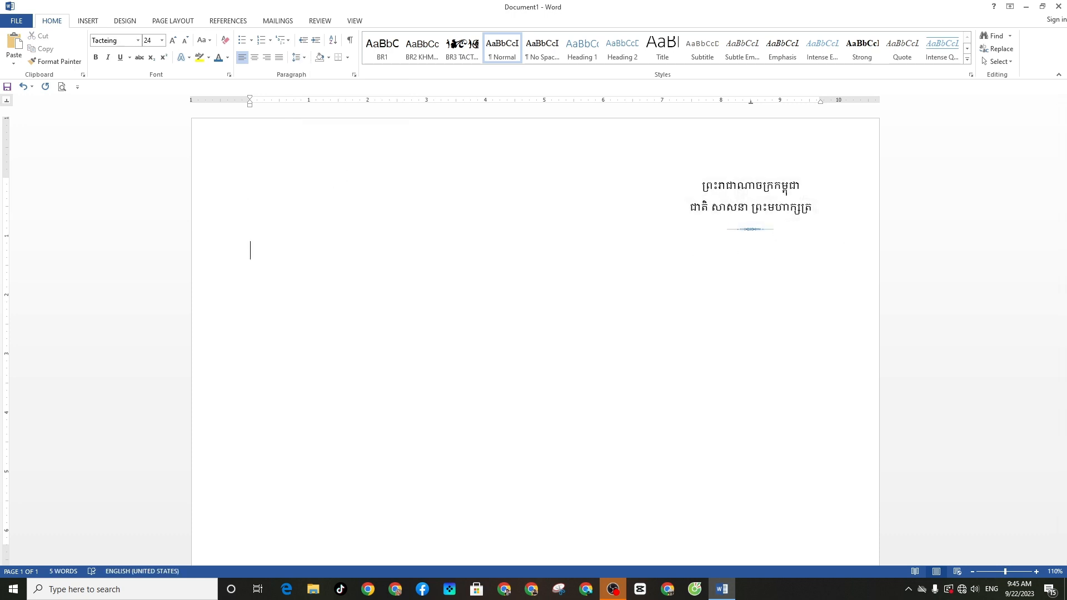
text(as)
key(BackSpace)
key(BackSpace)
key(alt+shift)
text(ក៏)
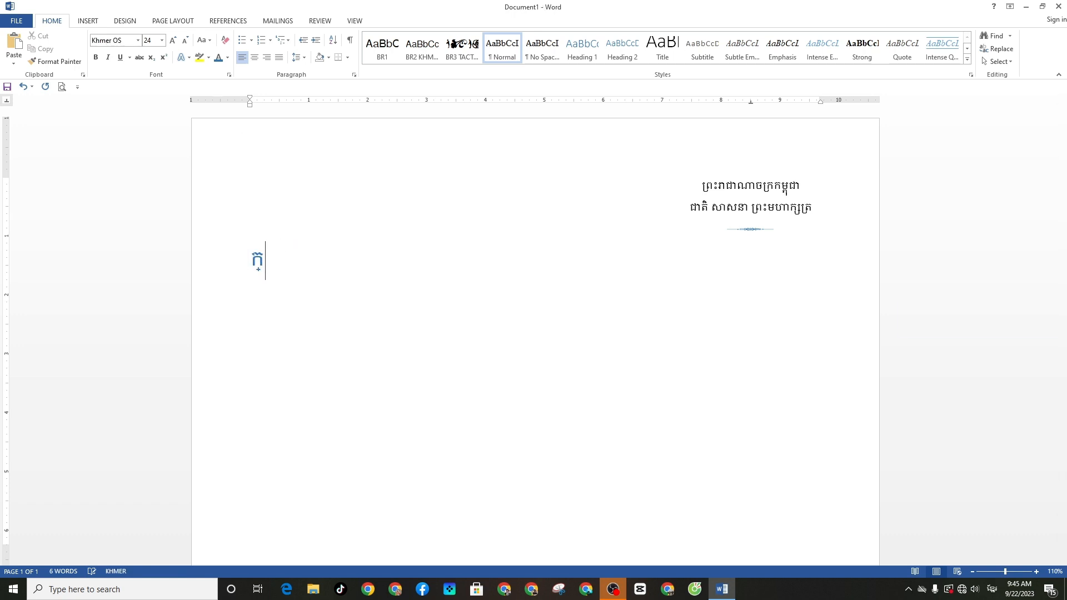
key(BackSpace)
key(BackSpace)
key(alt+shift)
key(Return)
click(162, 40)
click(150, 90)
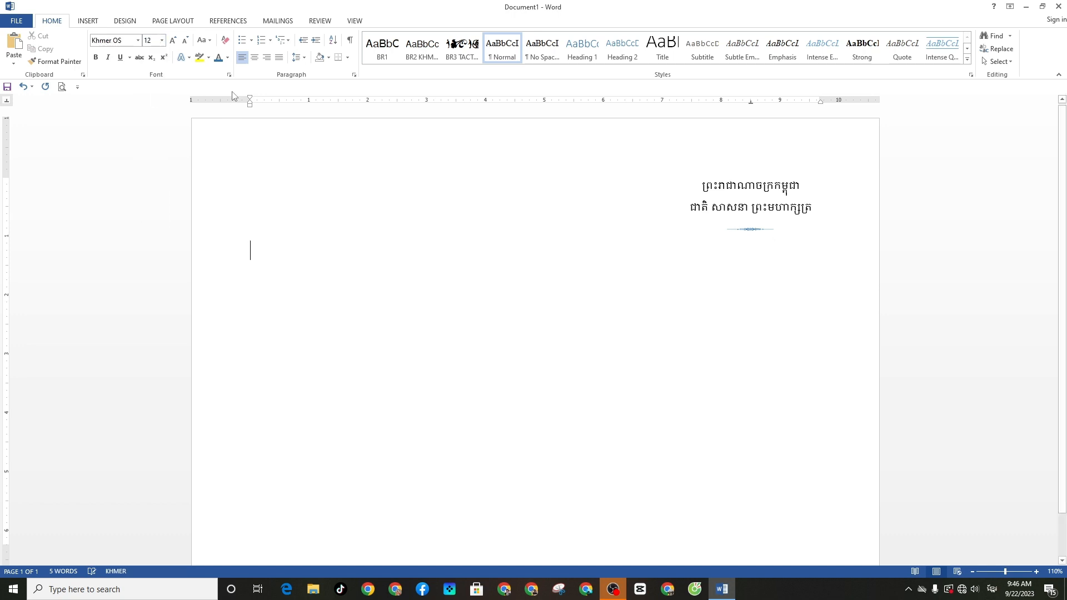
click(227, 58)
click(226, 75)
Type ក្រសួងអប់រំ យុវជន និង កីឡា and the school name វិទ្យាល័យ ព្រះបិតាឯកភជ្យ below it
text(ក្រ)
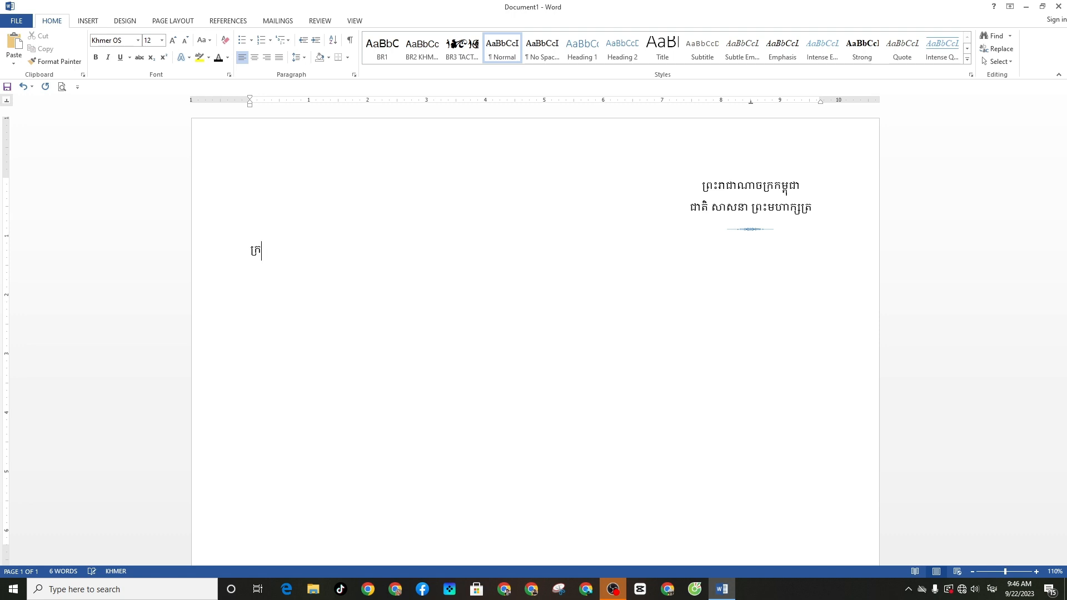
text(សួងអប់រំ យុវជន និង)
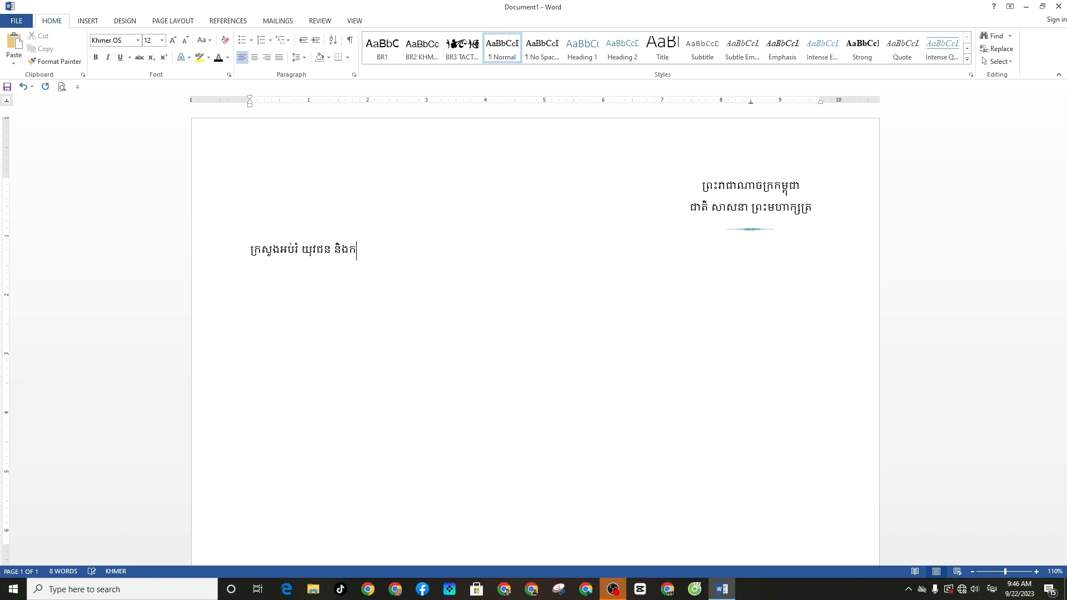
text(ក)
key(BackSpace)
text(កីឡា)
key(Return)
text(វិទ្យាល័យ ព្រះបិ)
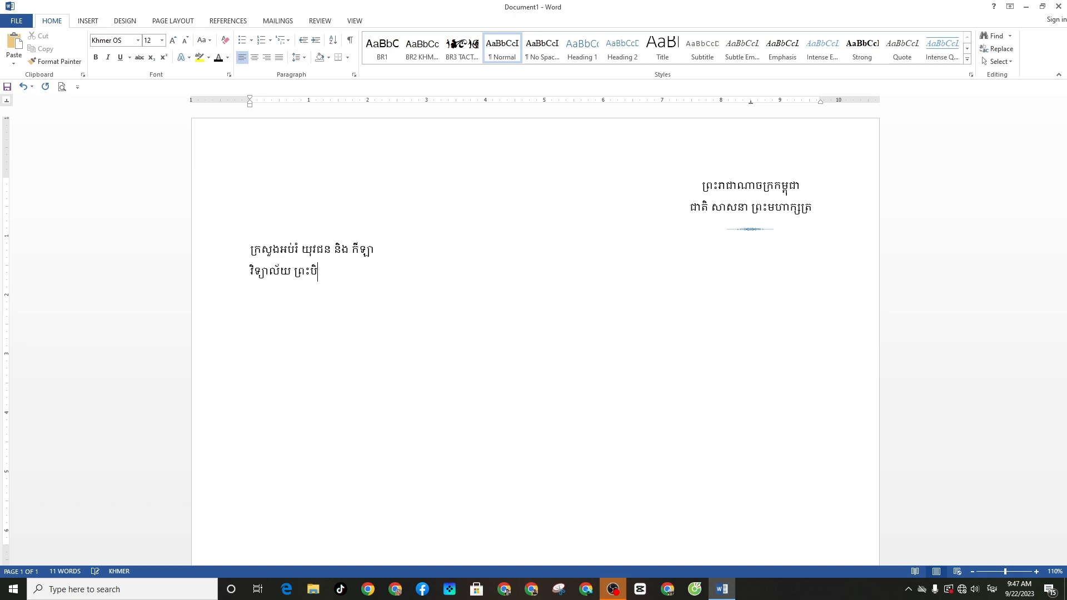
text(តា)
text(ឯកភា)
text(ជ្យ)
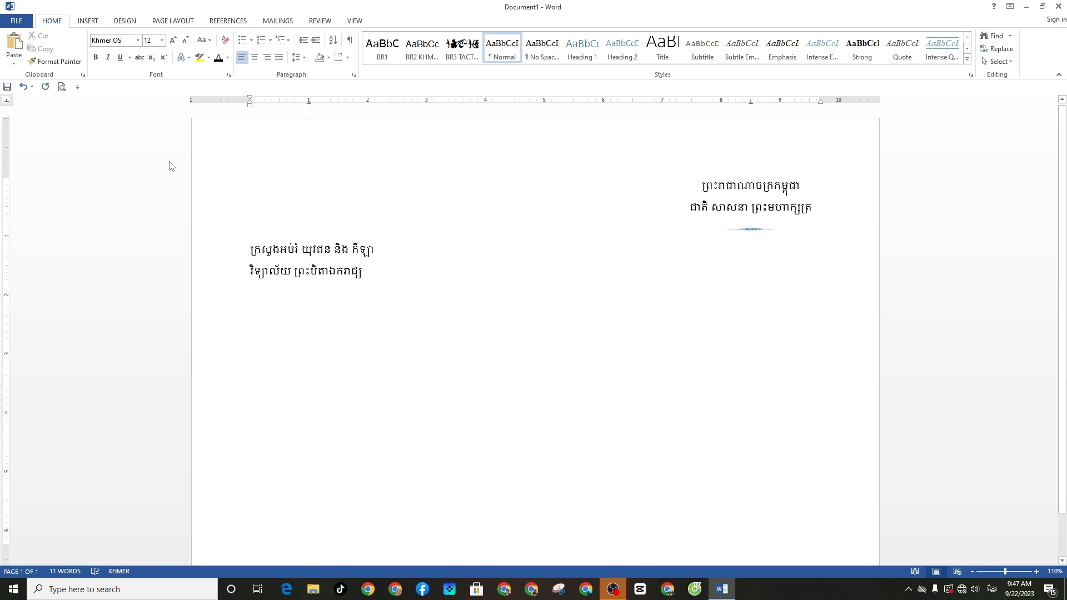
Add a centre tab stop at 1" and align the school line under the ministry line
key(Tab)
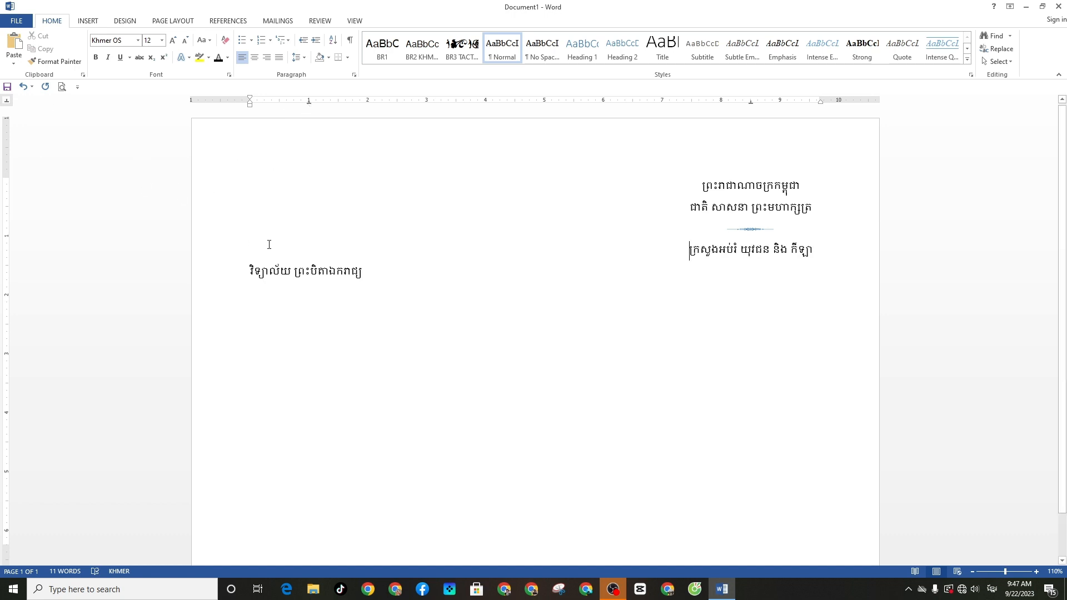
key(BackSpace)
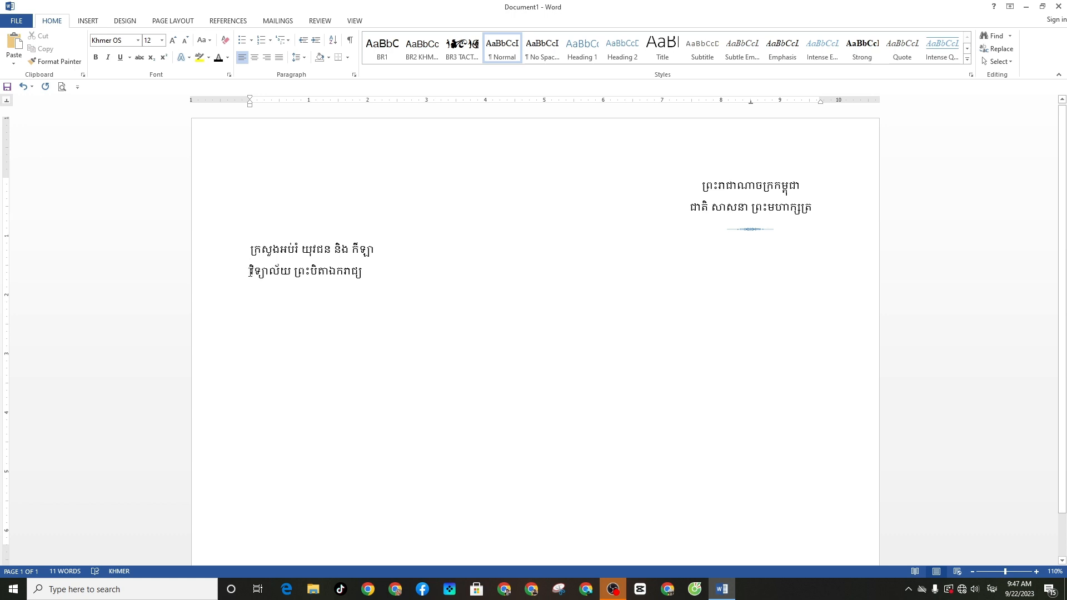
key(Tab)
key(BackSpace)
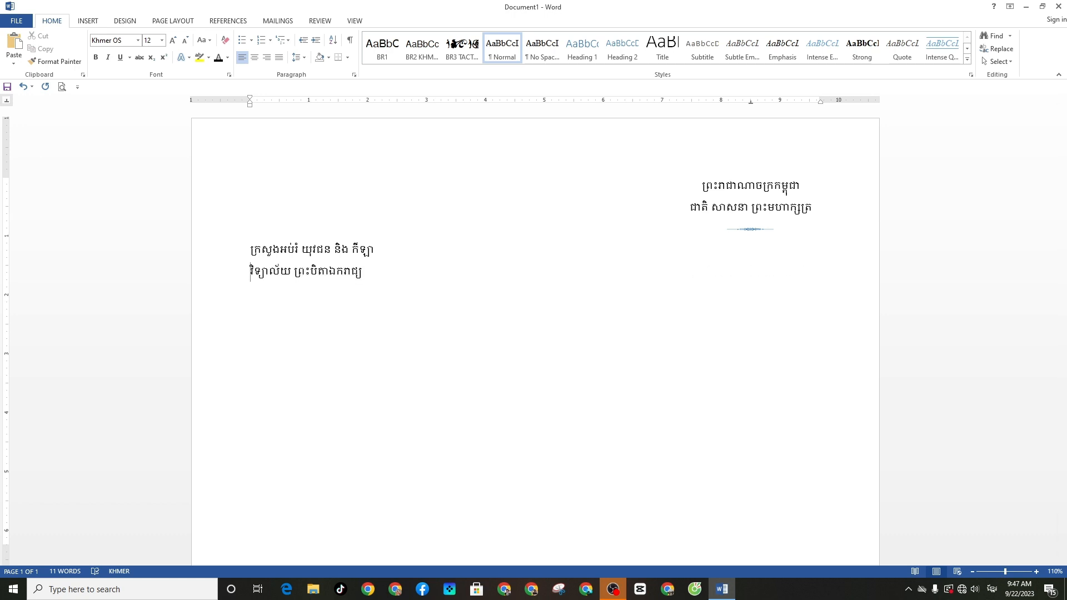
click(308, 102)
key(Tab)
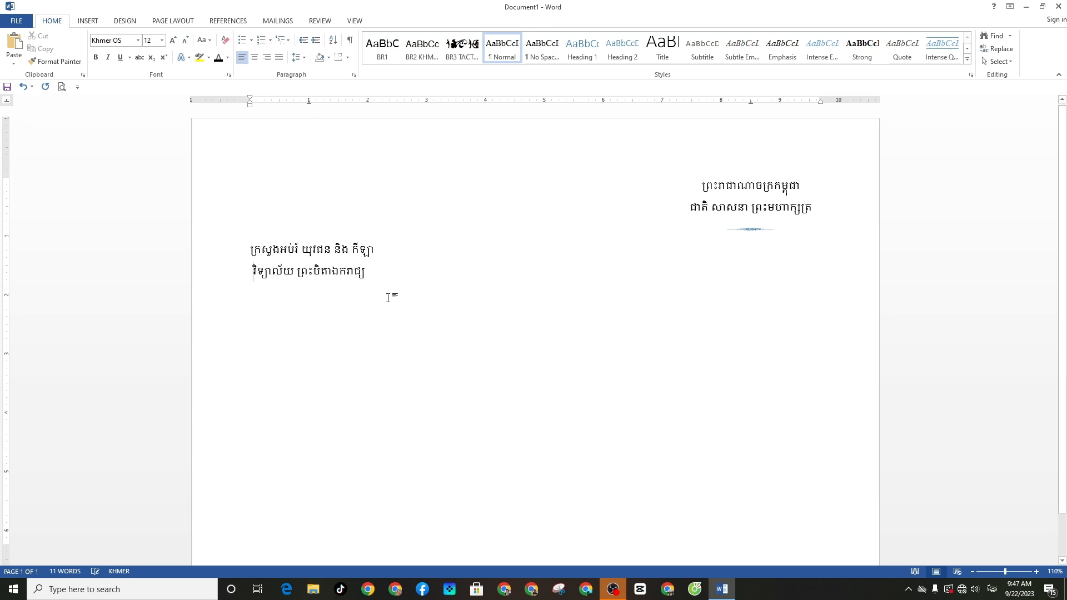
key(End)
Type the centred title ប័ណ្ណសរសើរ and the director line នាយកវិទ្យាល័យ ព្រះបិតាងកភជ្យ
scroll(424, 295, down, 1)
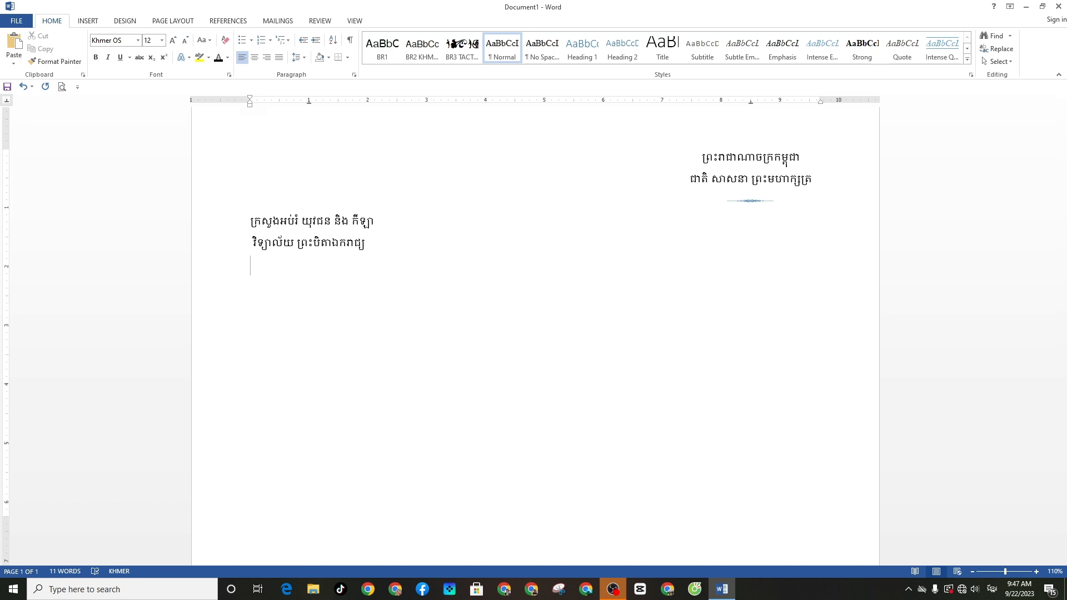
click(254, 57)
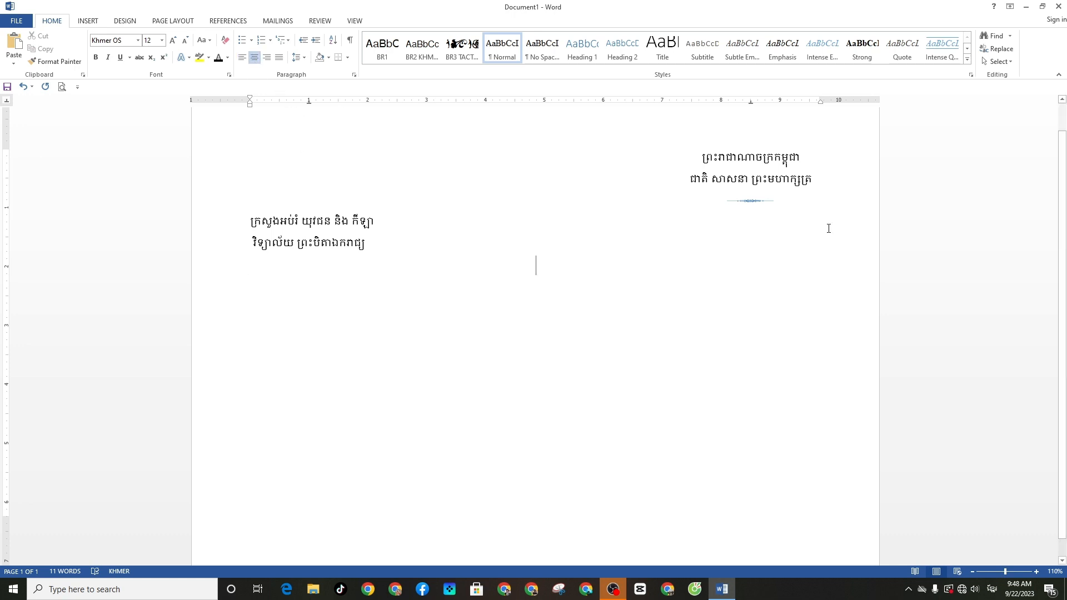
text(ប័ណ្ណ)
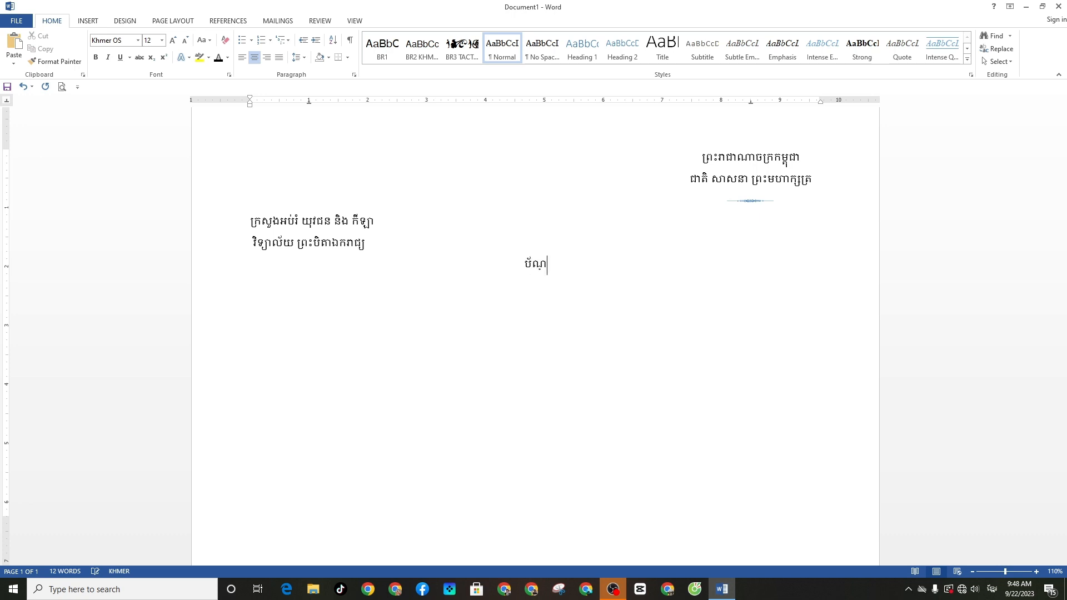
text(ស)
text(រសើរ)
text(នាយក)
text(វិទ)
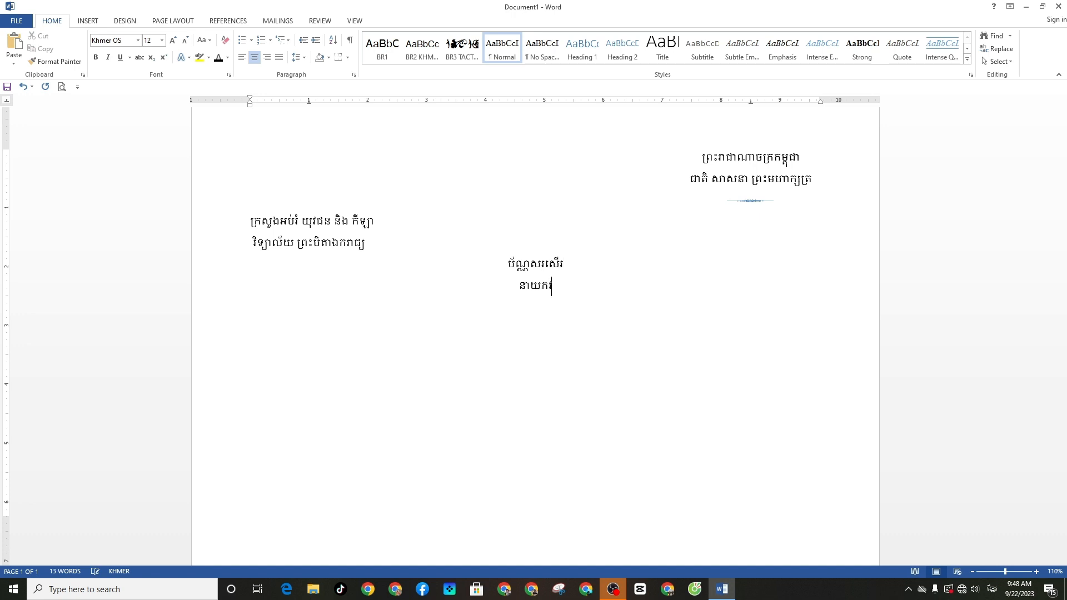
text(្យាល័យ ព្រះបិ)
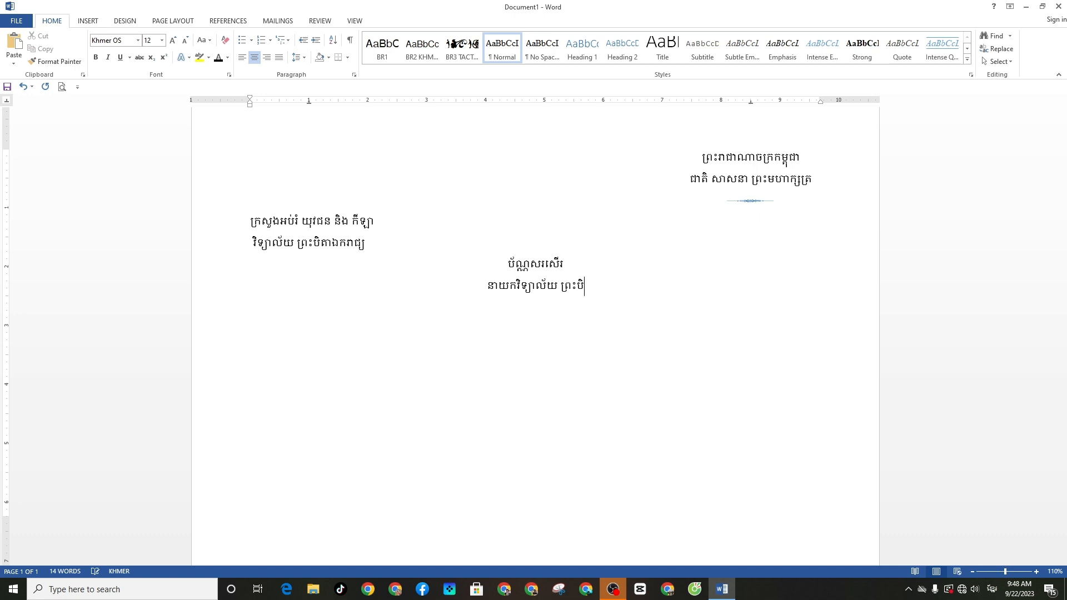
text(តាងកភជ្យ)
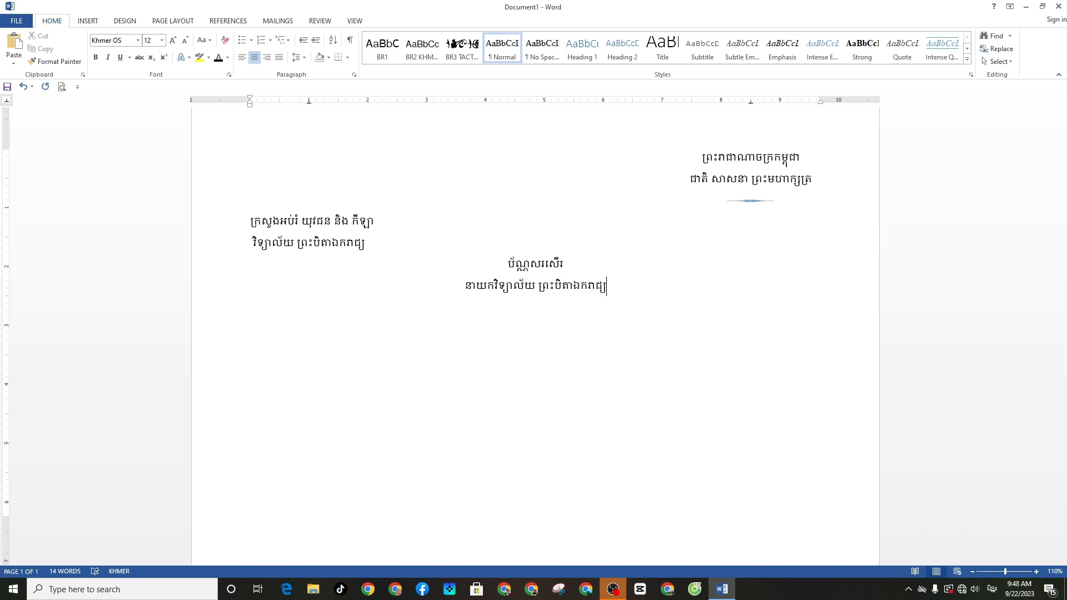
key(Return)
text(សូមសរសើរចំពោះសិស្ស)
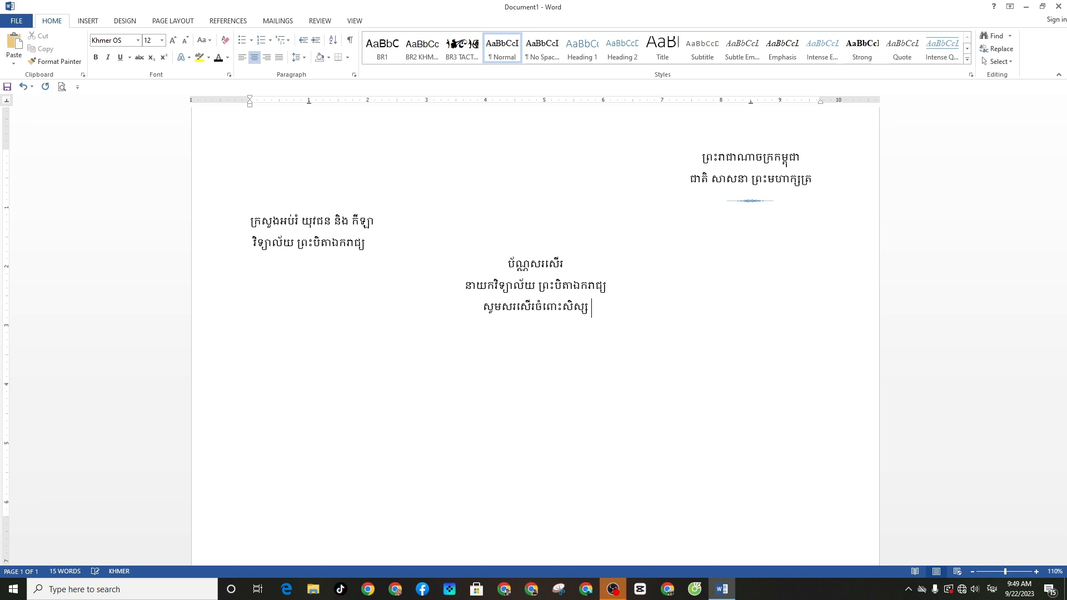
text(ឆ)
key(BackSpace)
text(ជ)
key(BackSpace)
text(ឈ)
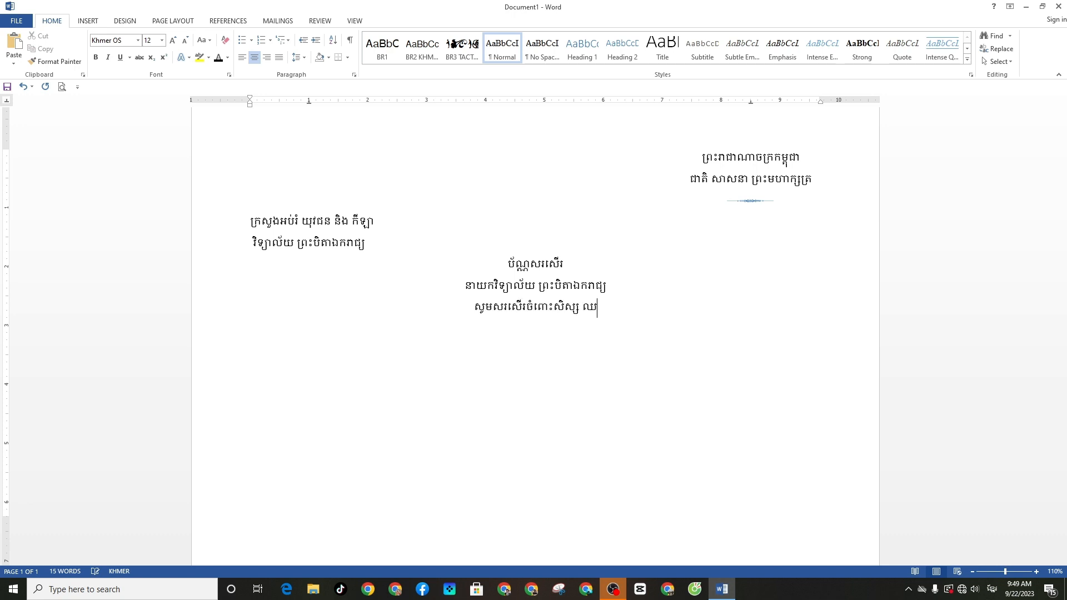
text(្មោះ)
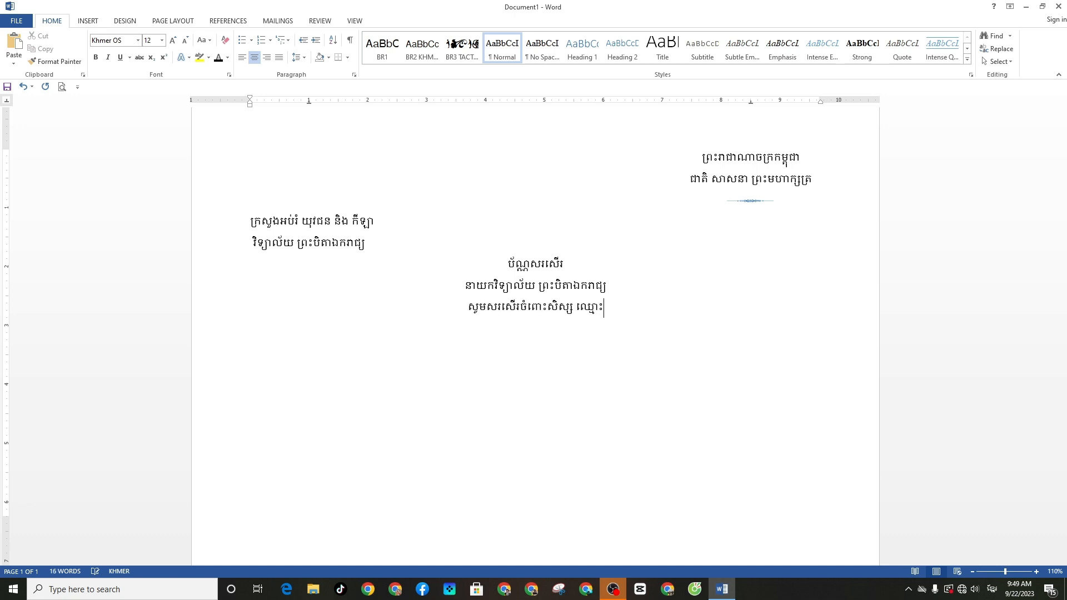
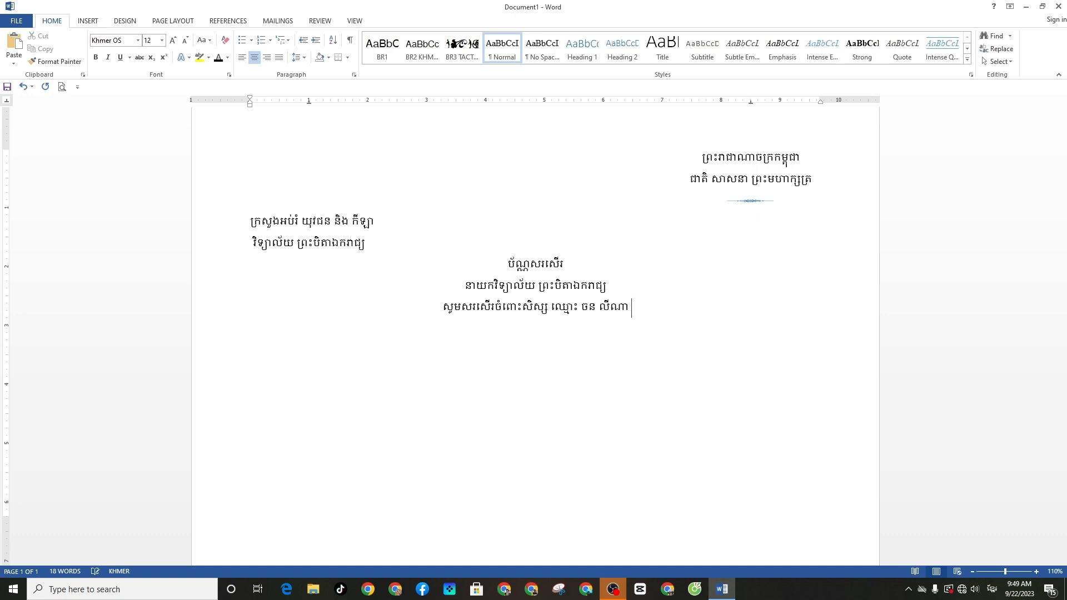
text( តេទ ប្រ)
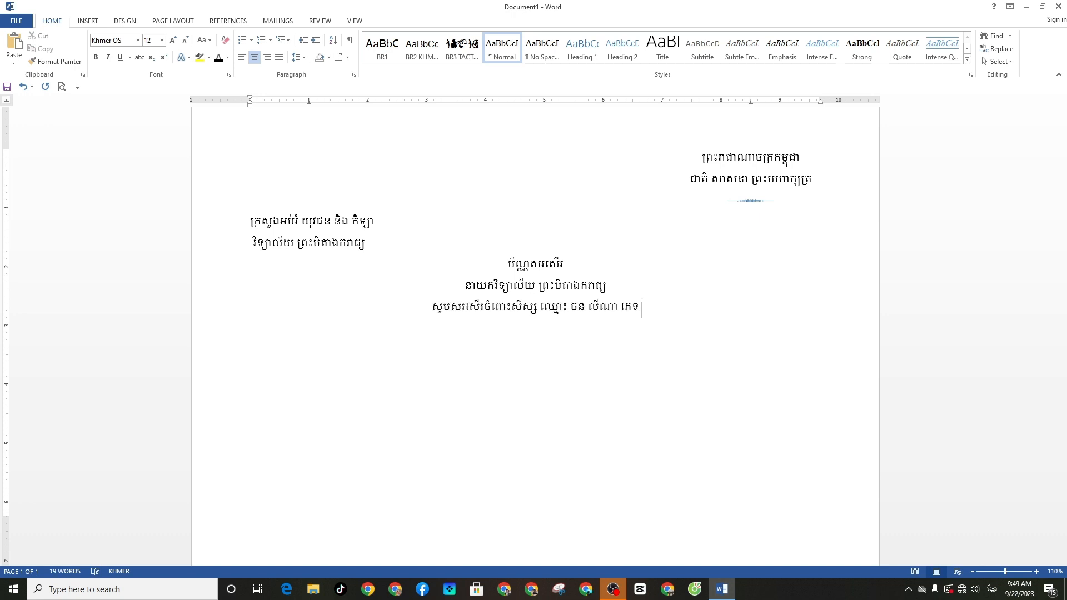
text(ុស តើ)
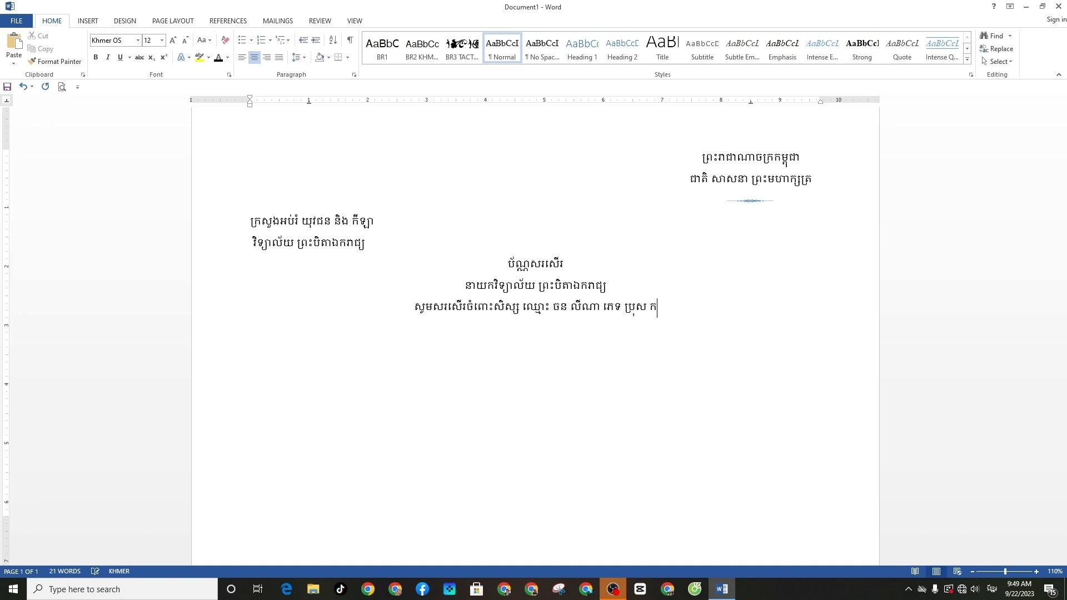
text(តនៅ)
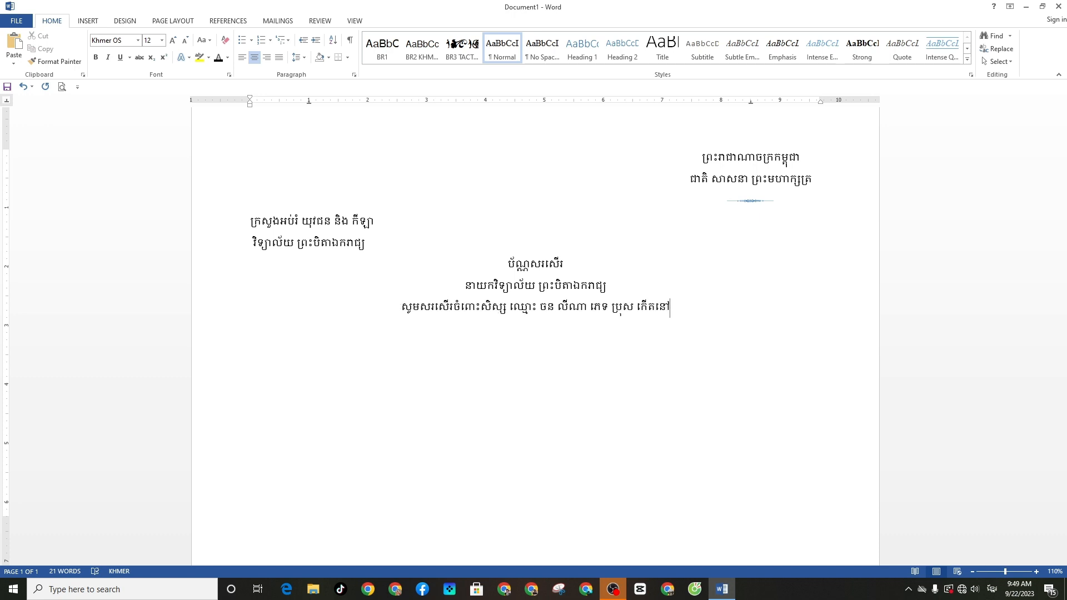
text(ថ្ង)
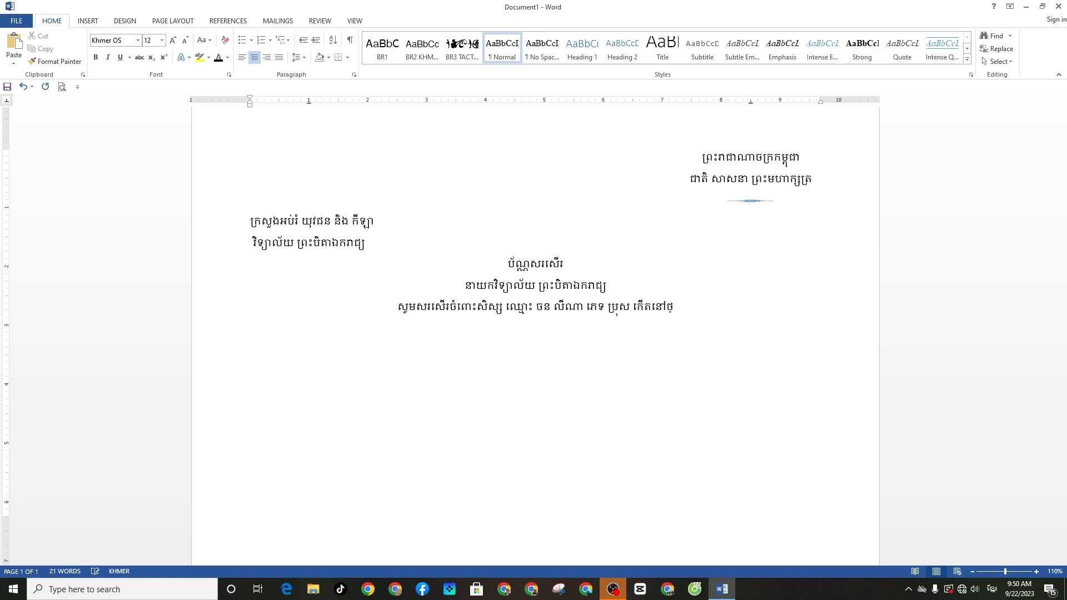
text(ងៃទី)
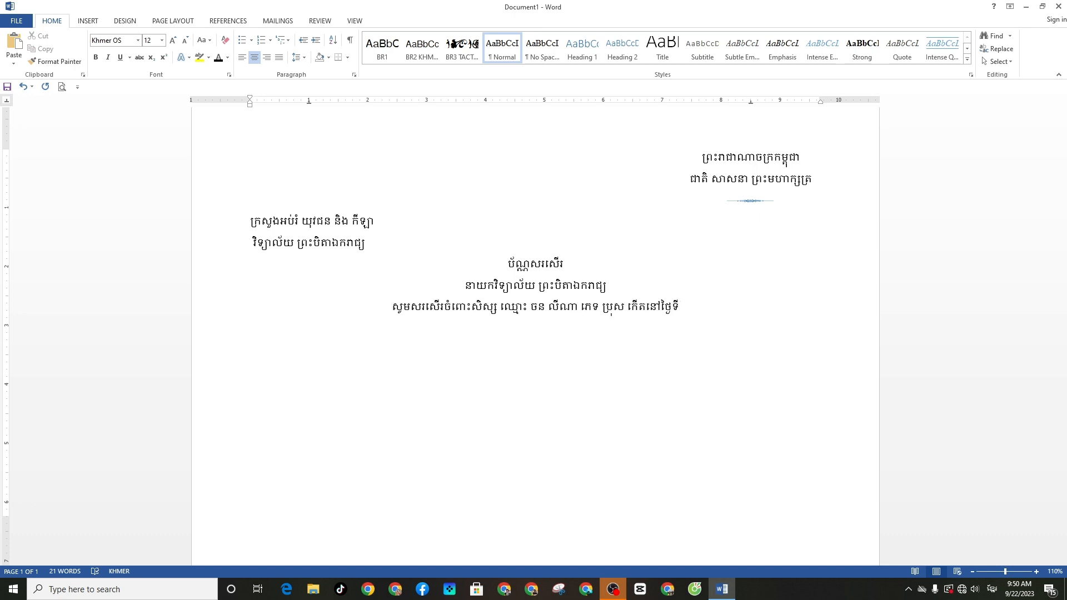
text( ១៩)
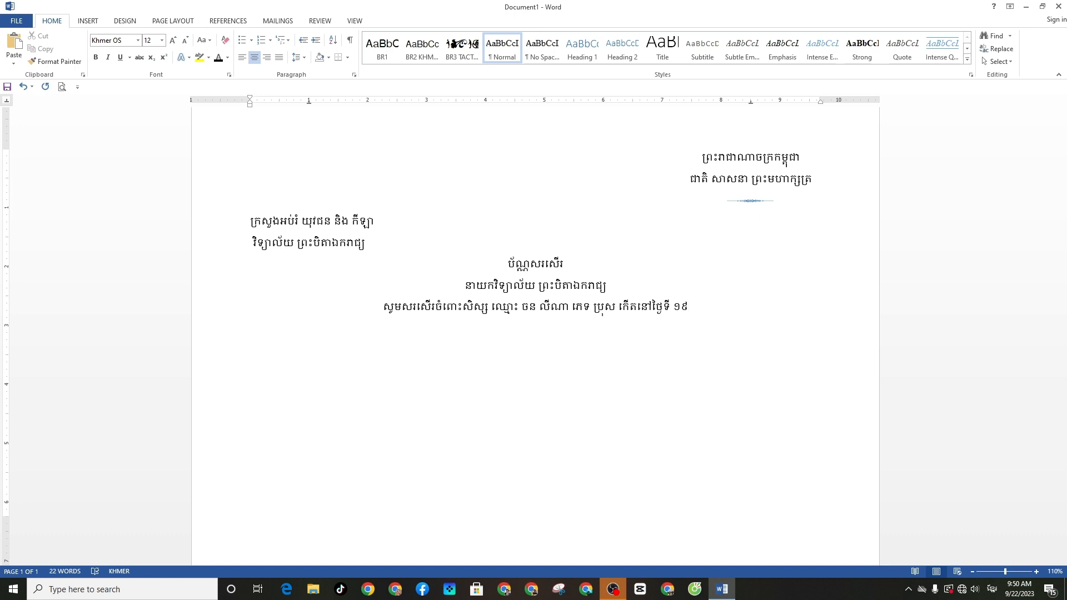
text( ខែ)
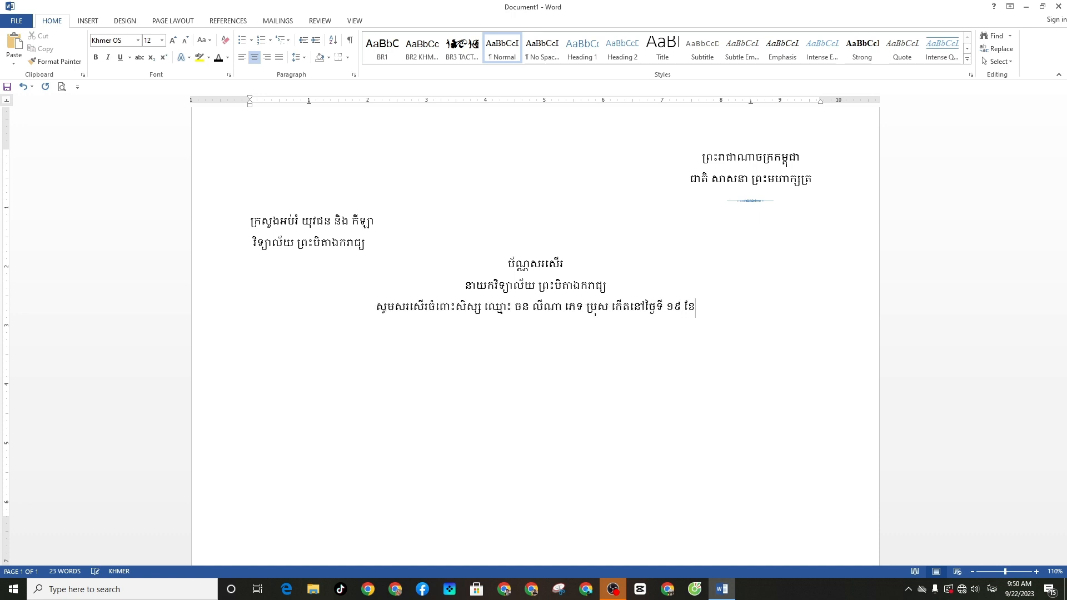
text(កុម)
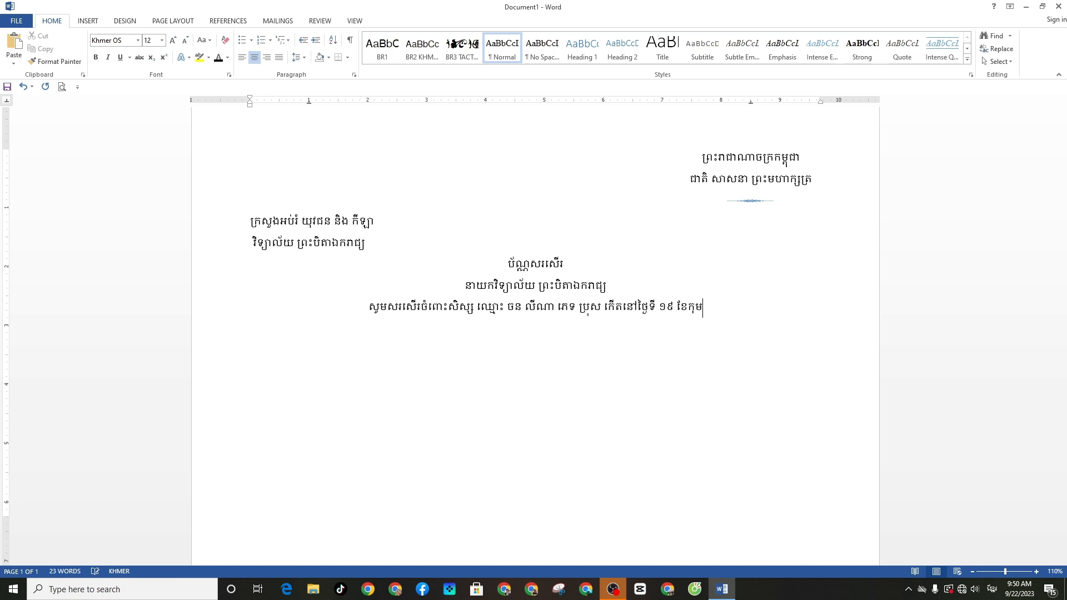
text(្ភៈ ឆ្នាំ)
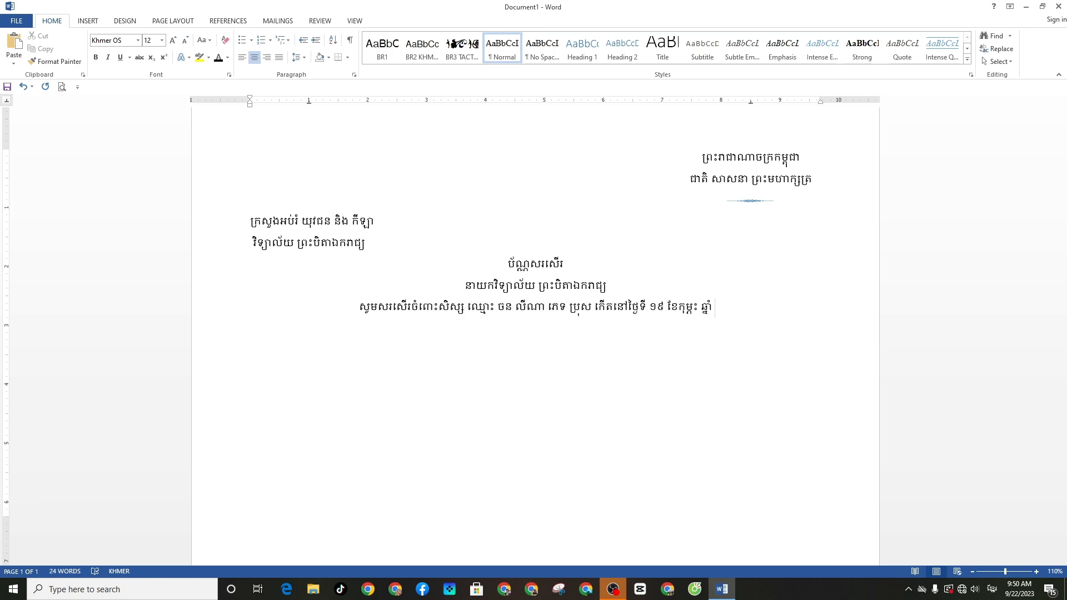
text( ២០១)
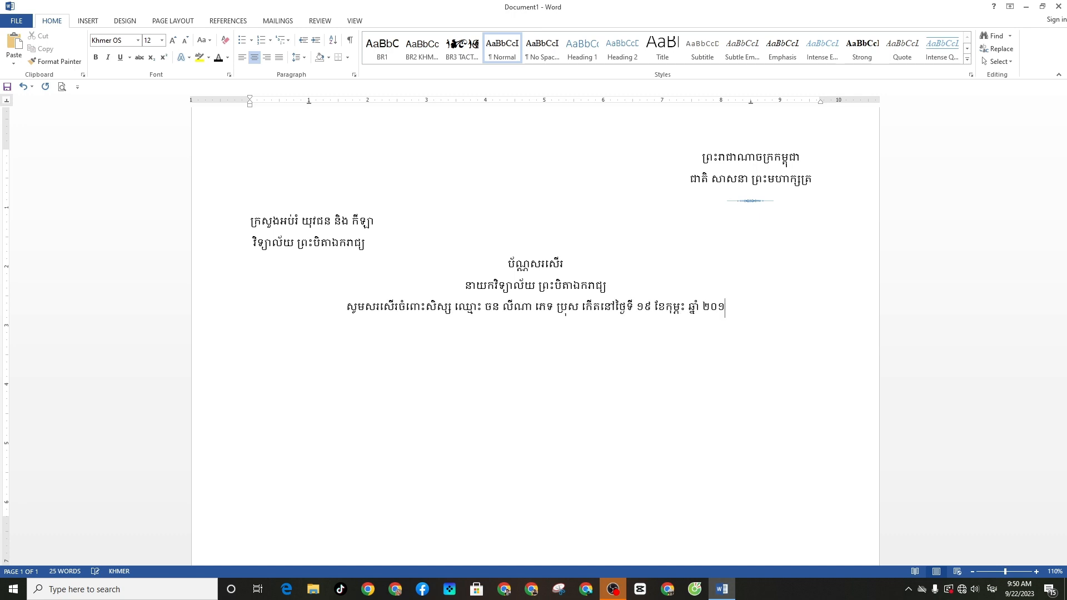
text(២)
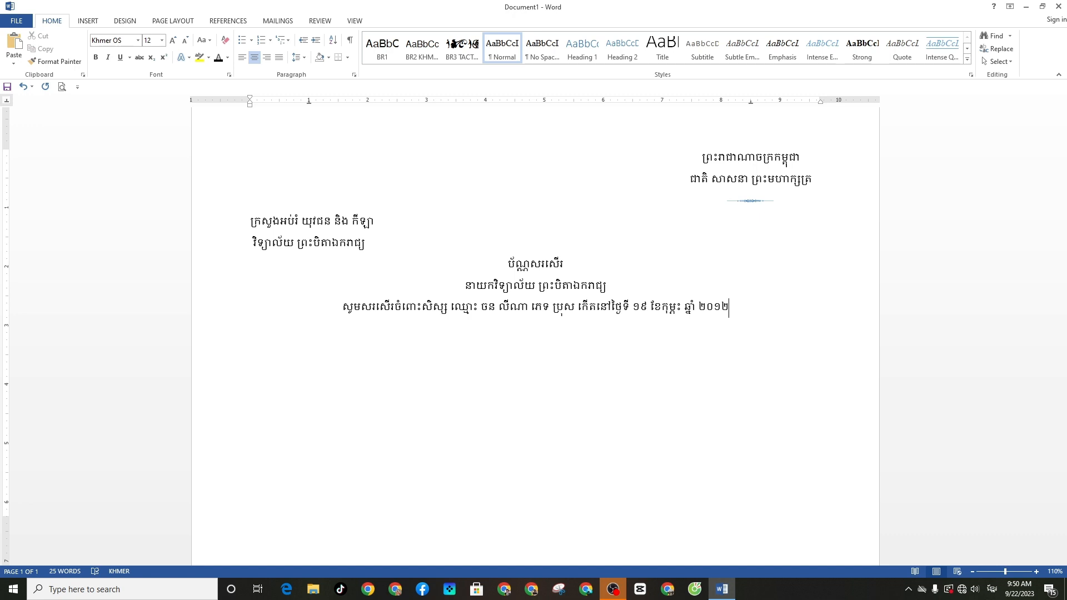
key(BackSpace)
key(BackSpace)
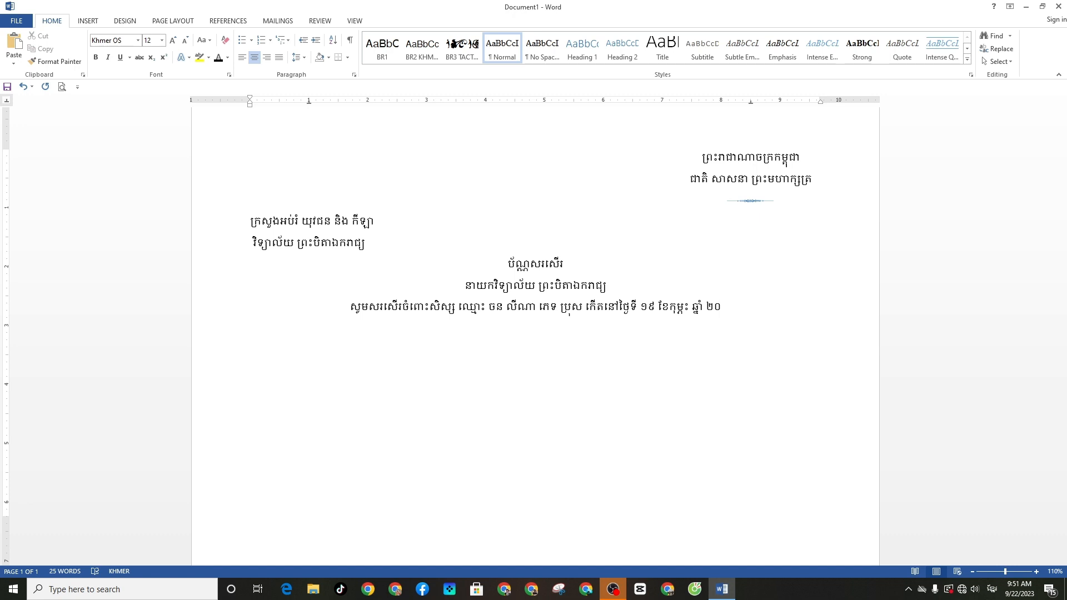
text(០៥)
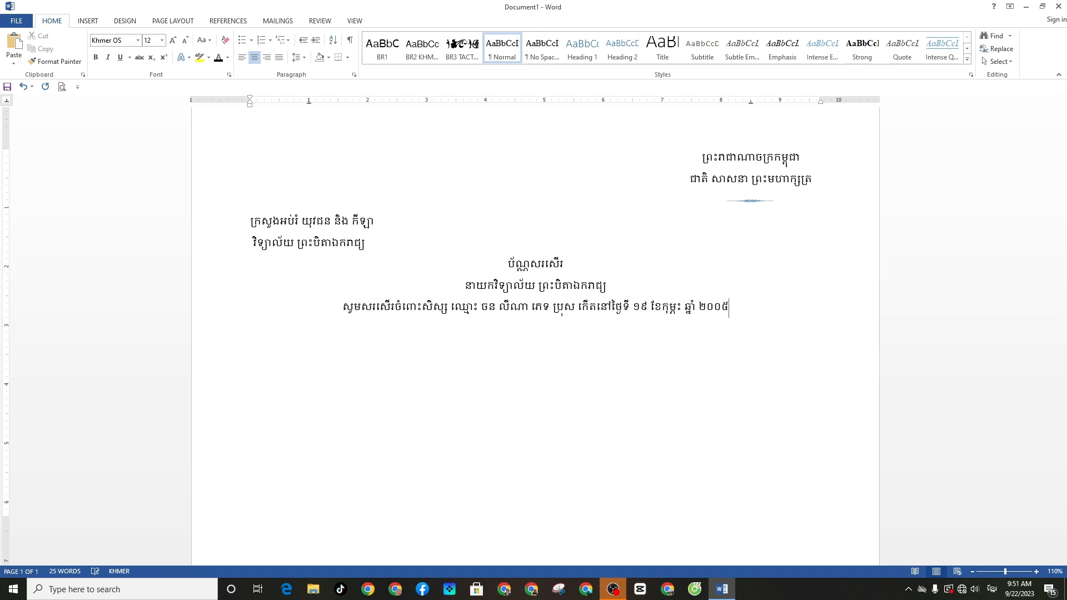
Append រៀនថ្នាក់ទី ១១ to the sentence and switch the keyboard back to English
text(រៀន)
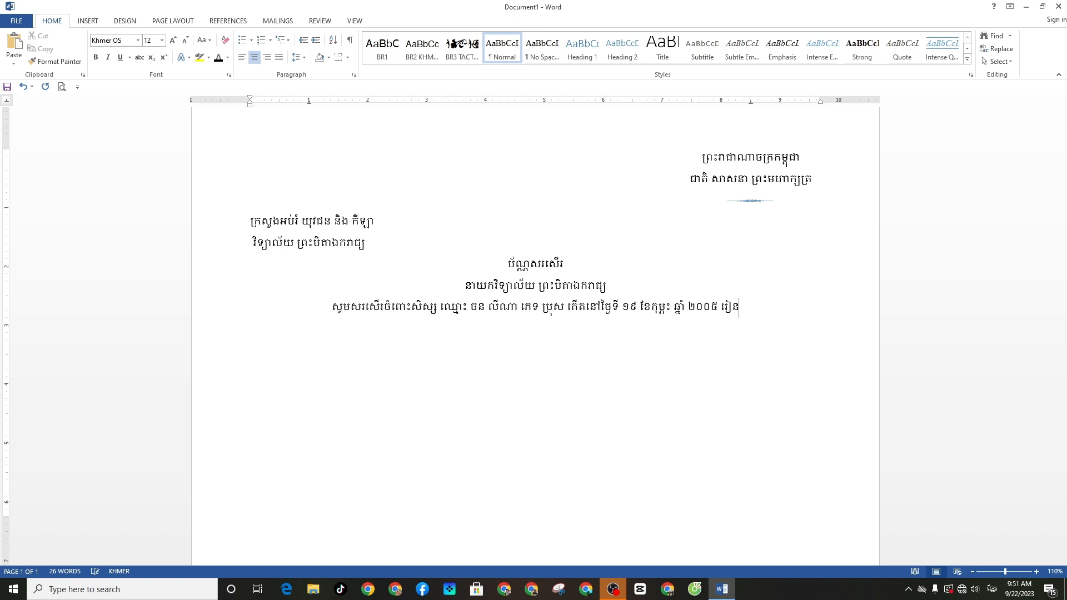
text(ថ្នាក់)
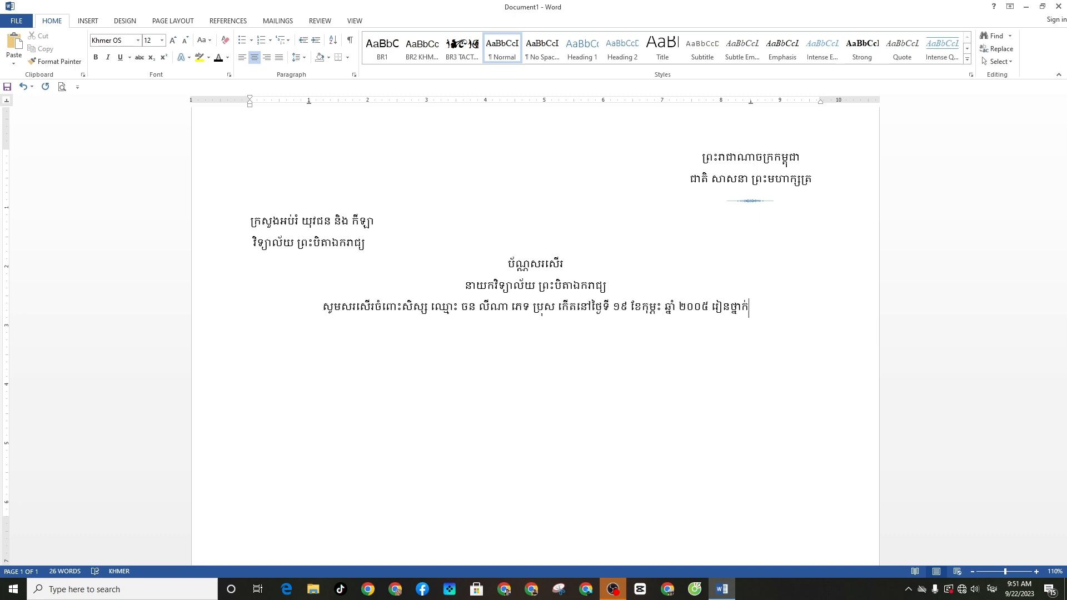
text(ទី)
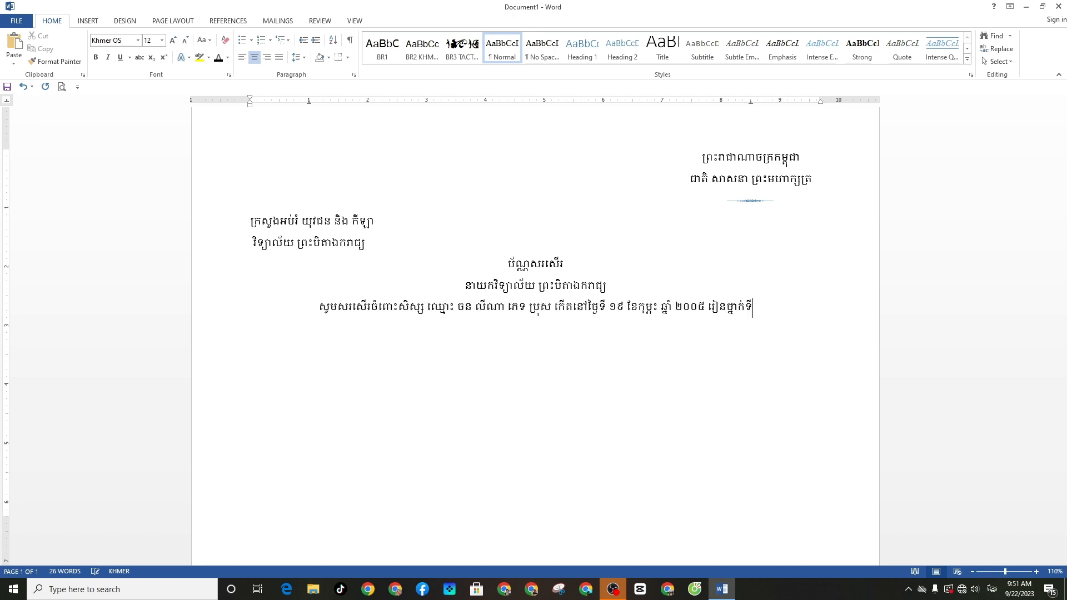
text( ១១)
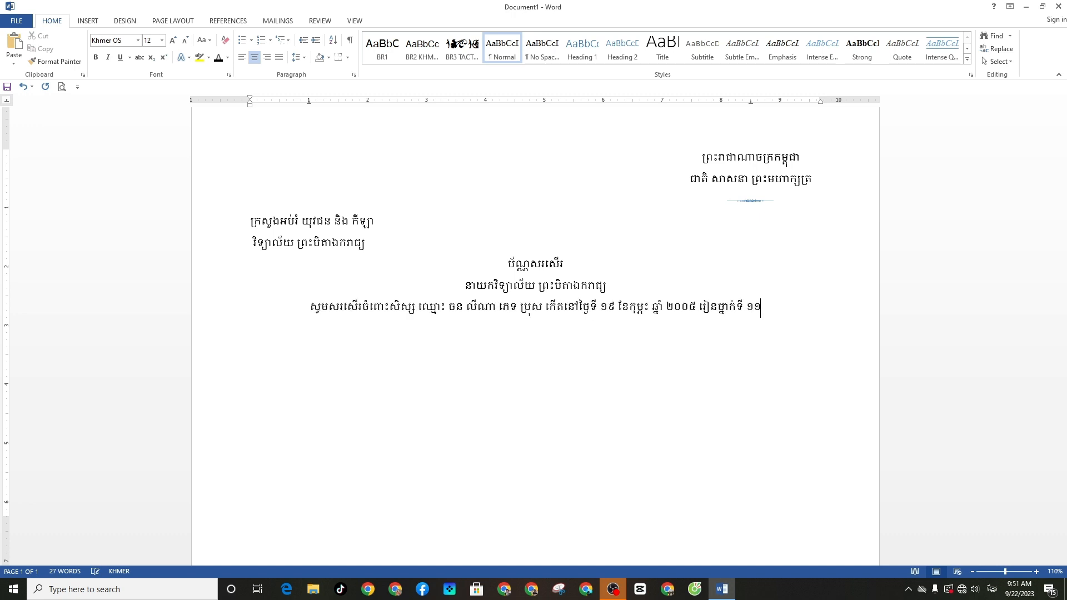
key(alt+shift)
text(A)
key(BackSpace)
Add the class letter ខ after grade ១១ using Times New Roman
click(138, 41)
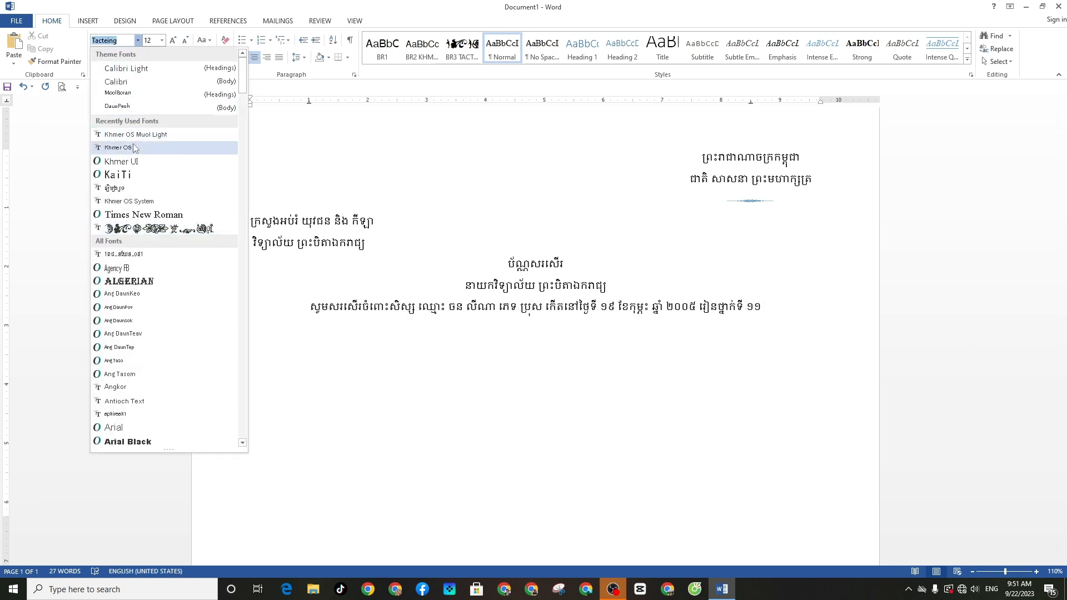
click(136, 215)
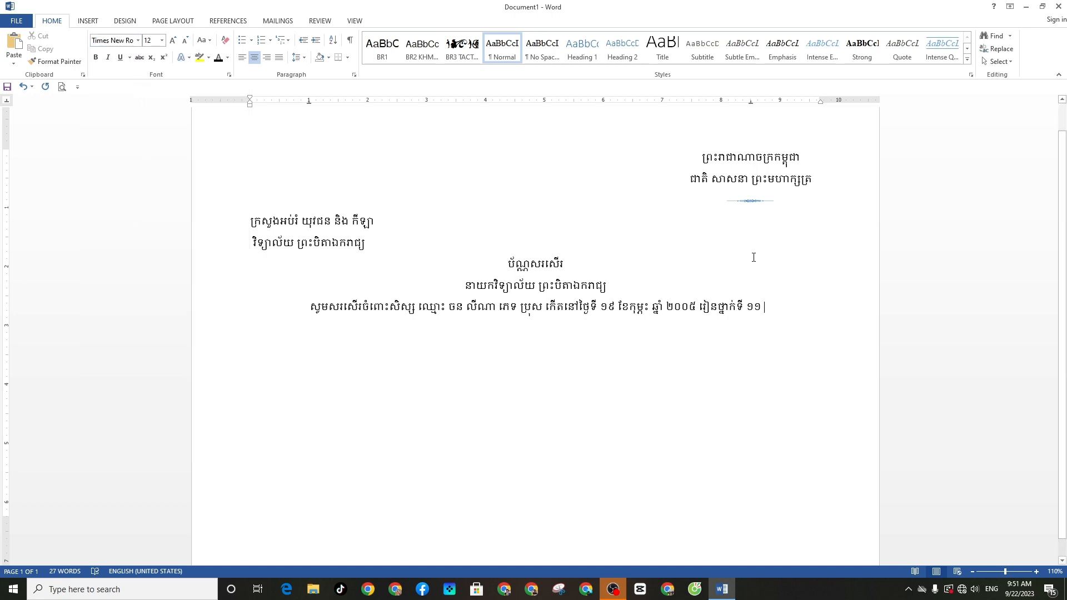
text(B)
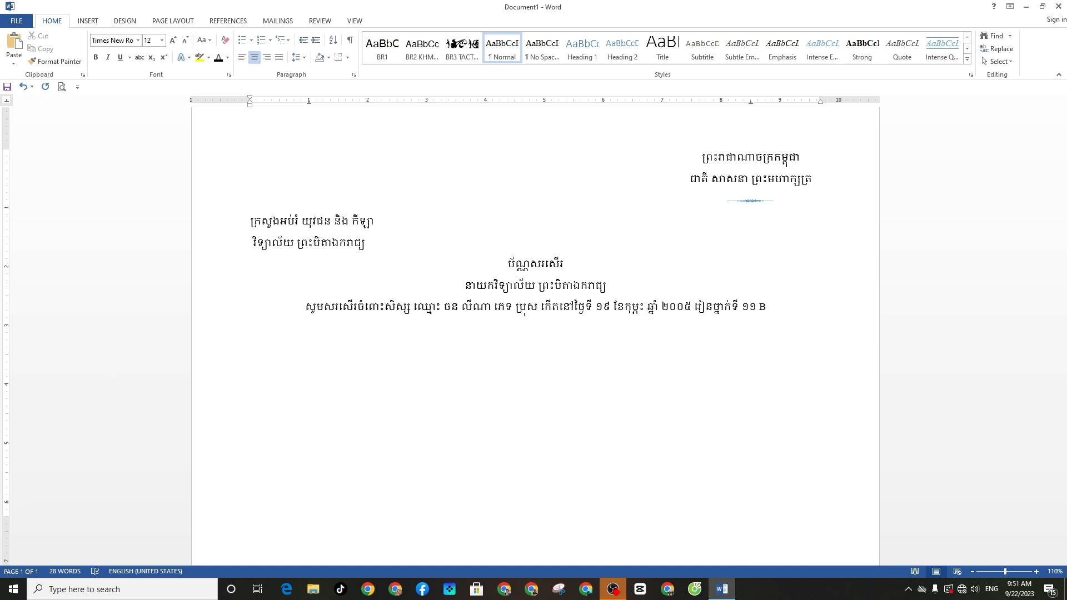
Start a new line below the sentence in Khmer OS with Khmer input
key(Return)
key(alt+shift)
text(ៈ)
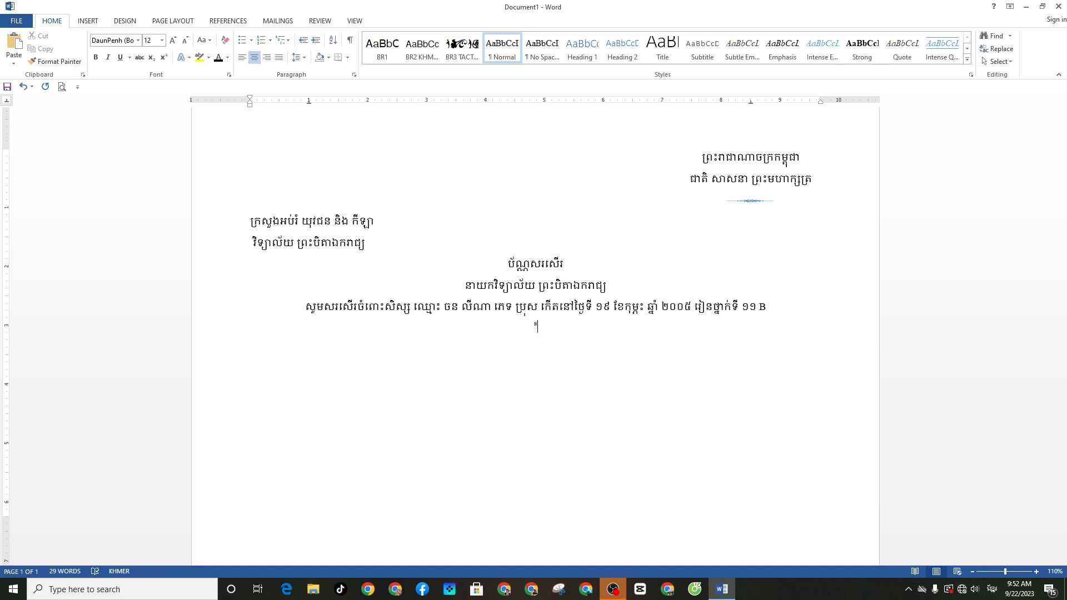
key(BackSpace)
click(138, 40)
click(119, 124)
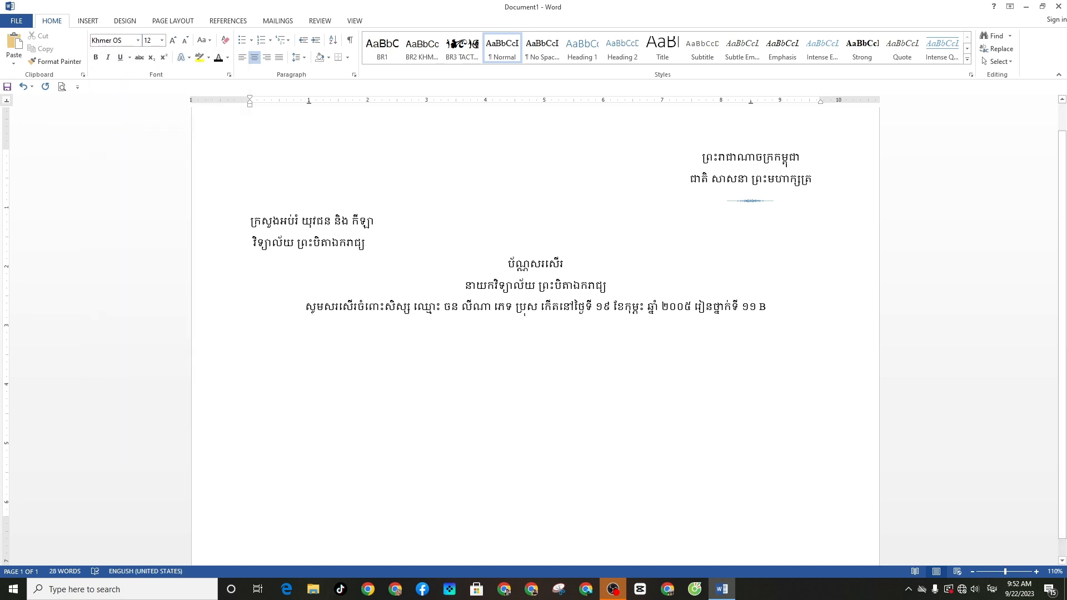
Type ដែលទទួលបានចំណាត់ថ្នាក់លេខ ១ followed by the school-year phrase
text(ដែលទទួល)
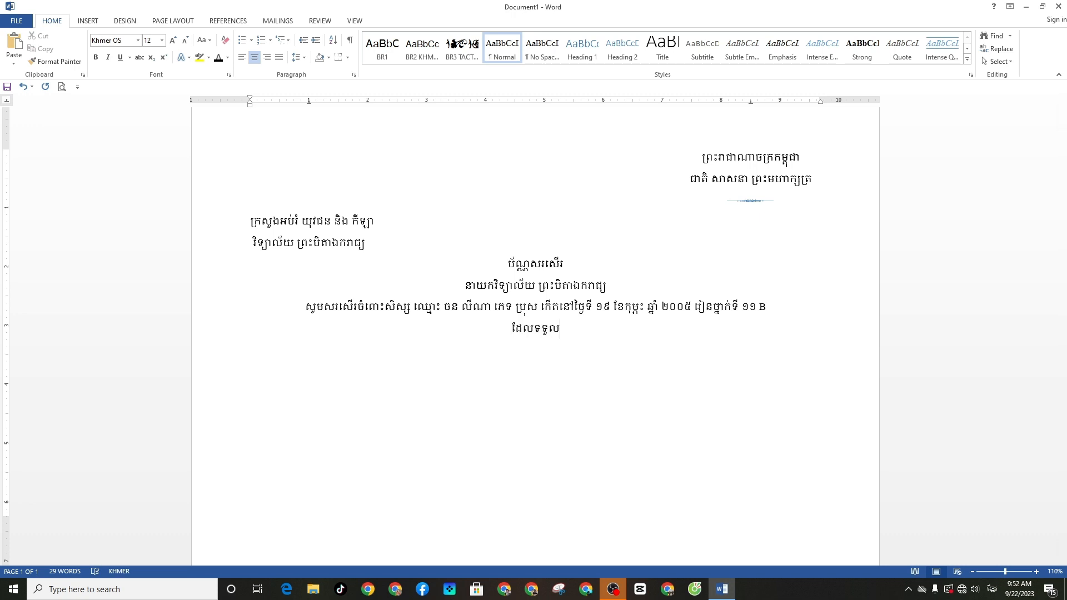
text(បានចំណាត់ថ្នាក់)
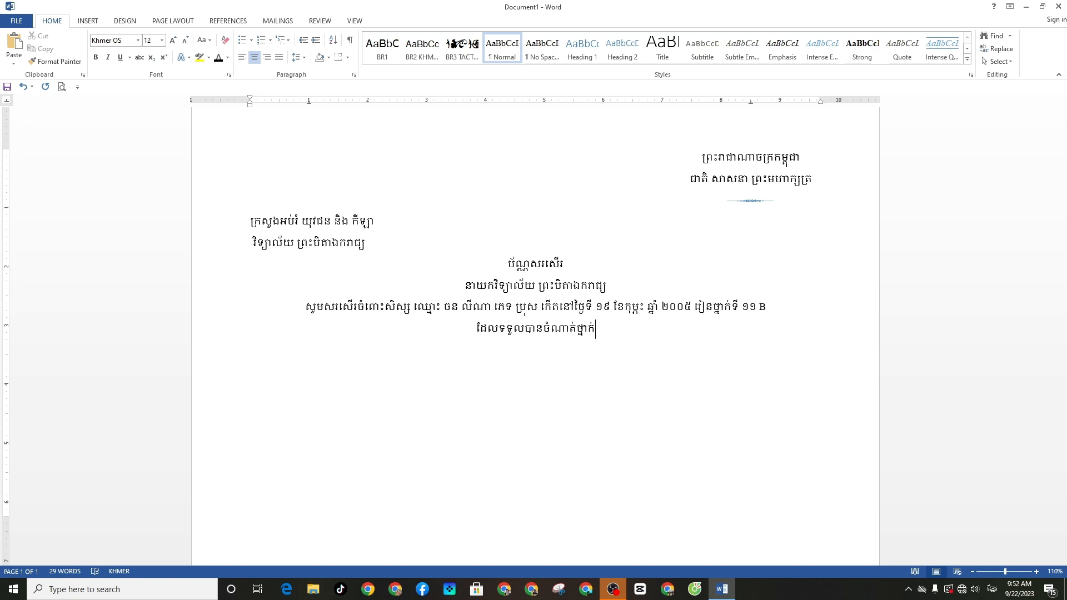
text(លេ)
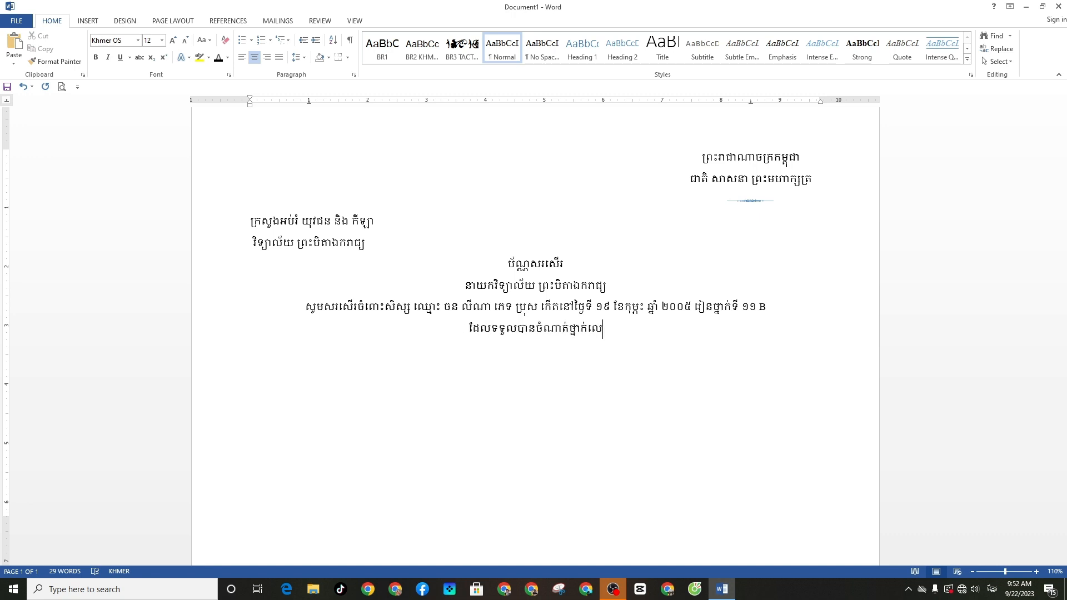
text(ខ)
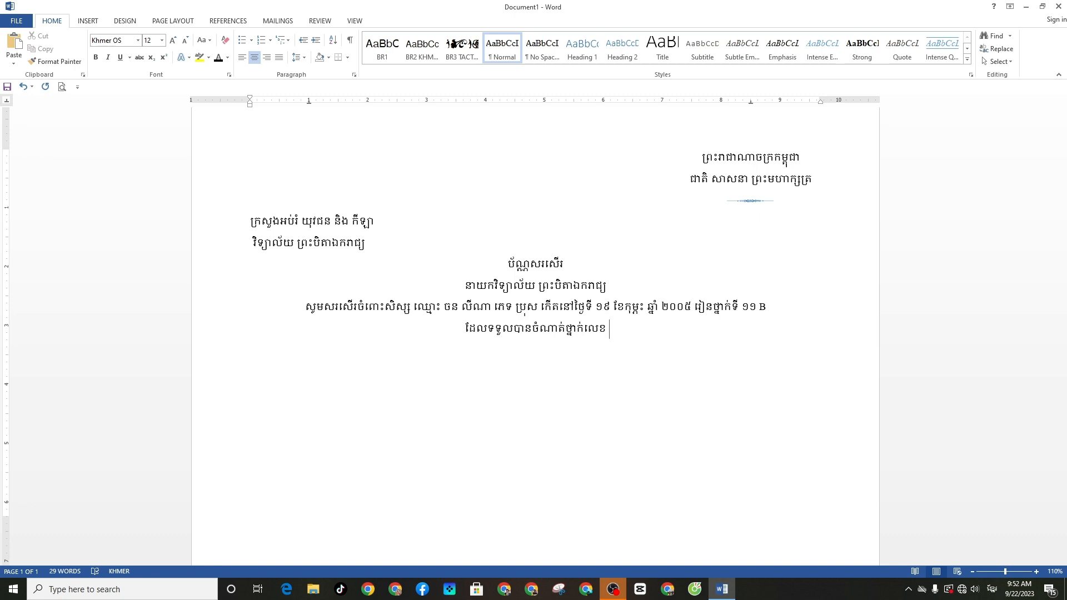
text( ១)
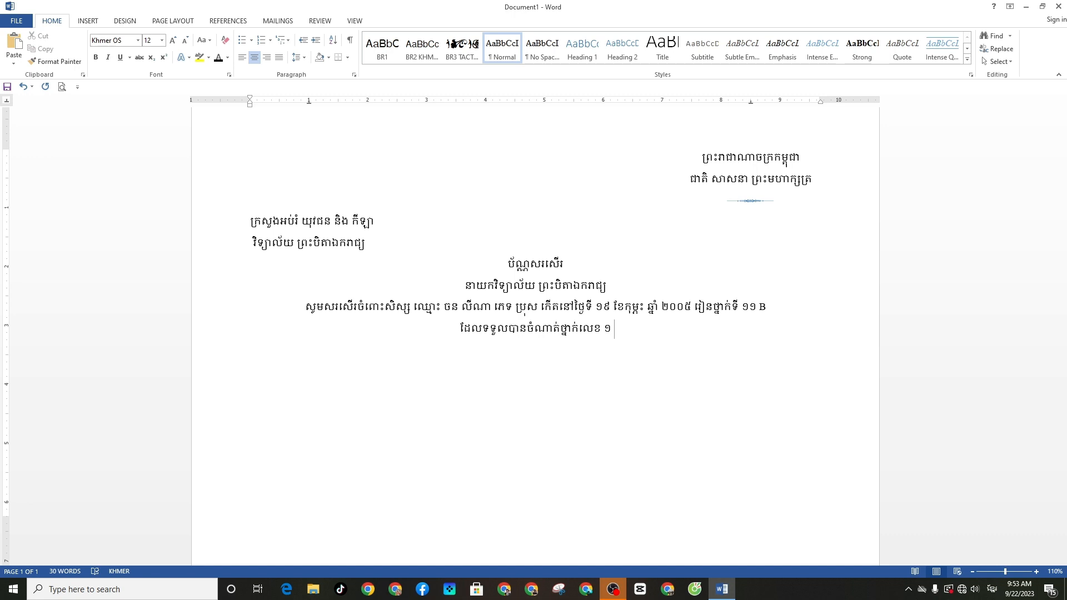
text(និង)
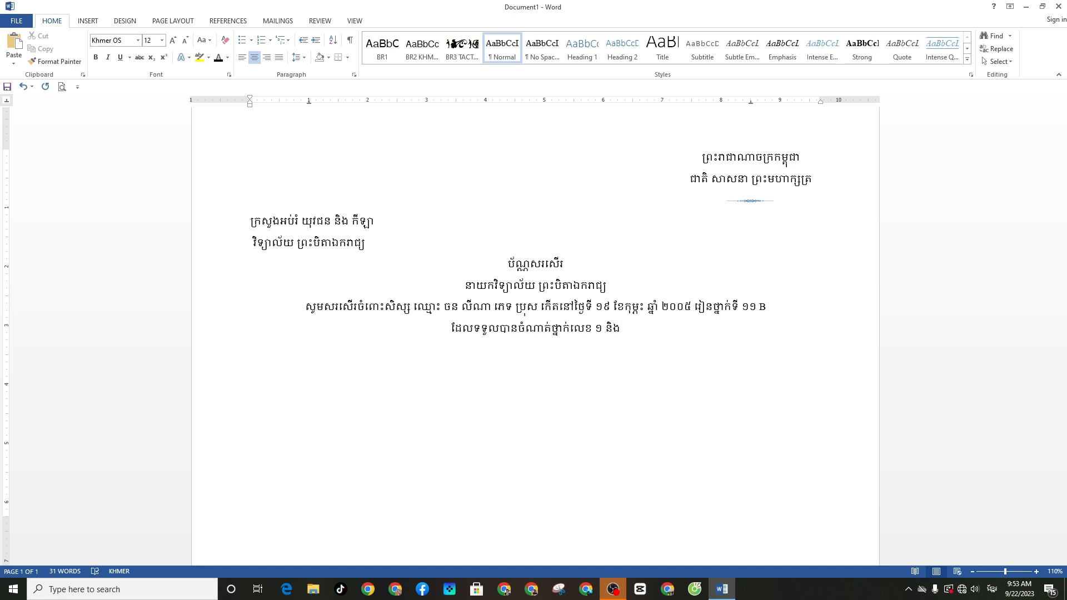
key(BackSpace)
key(BackSpace)
key(BackSpace)
key(BackSpace)
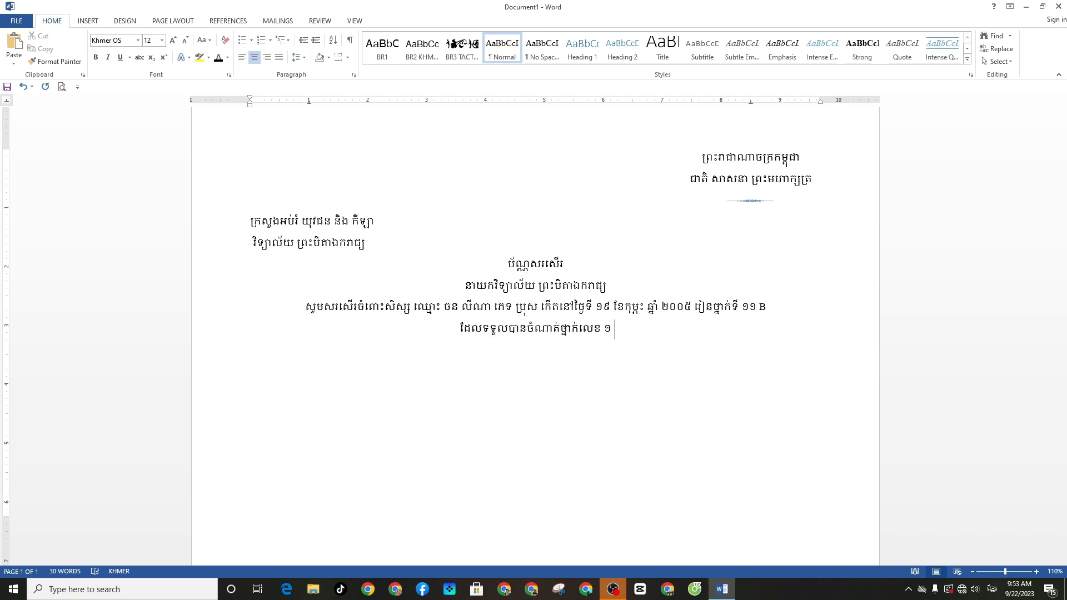
text(ប្រ)
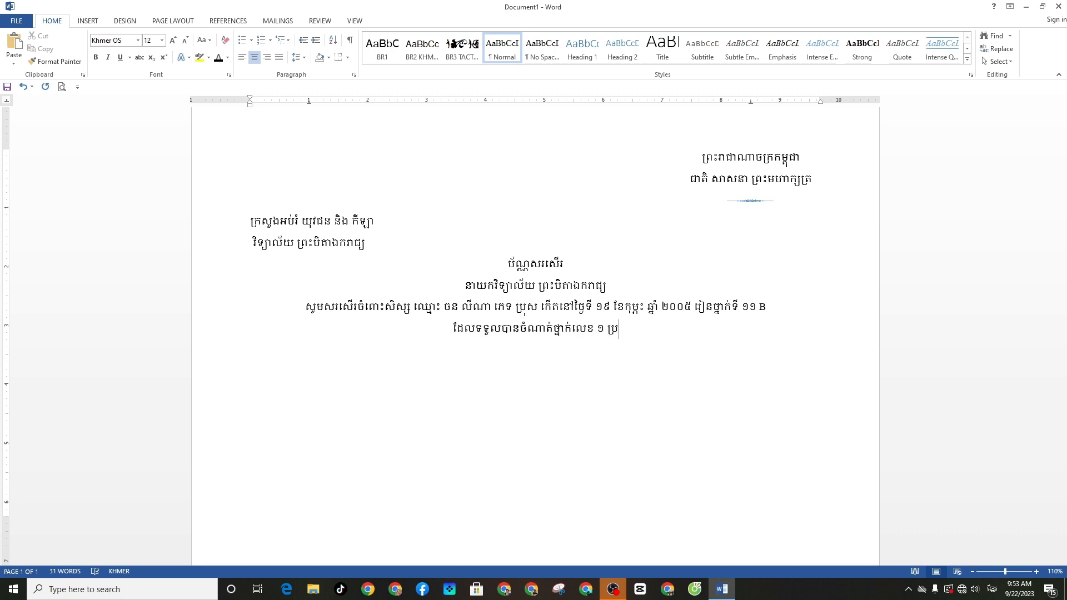
text(ចាំ)
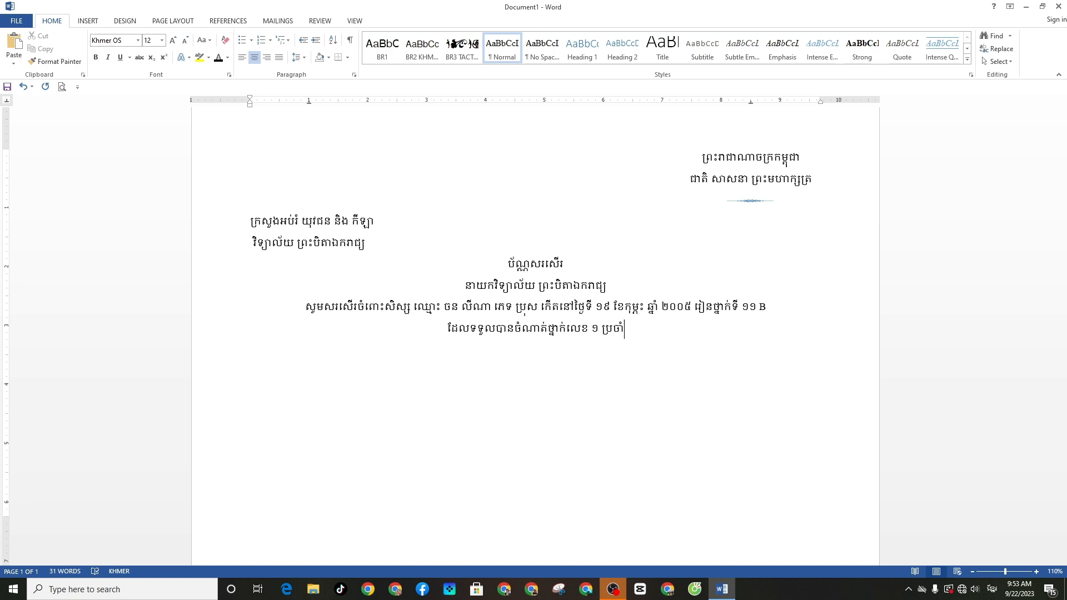
text(ឆ្ន)
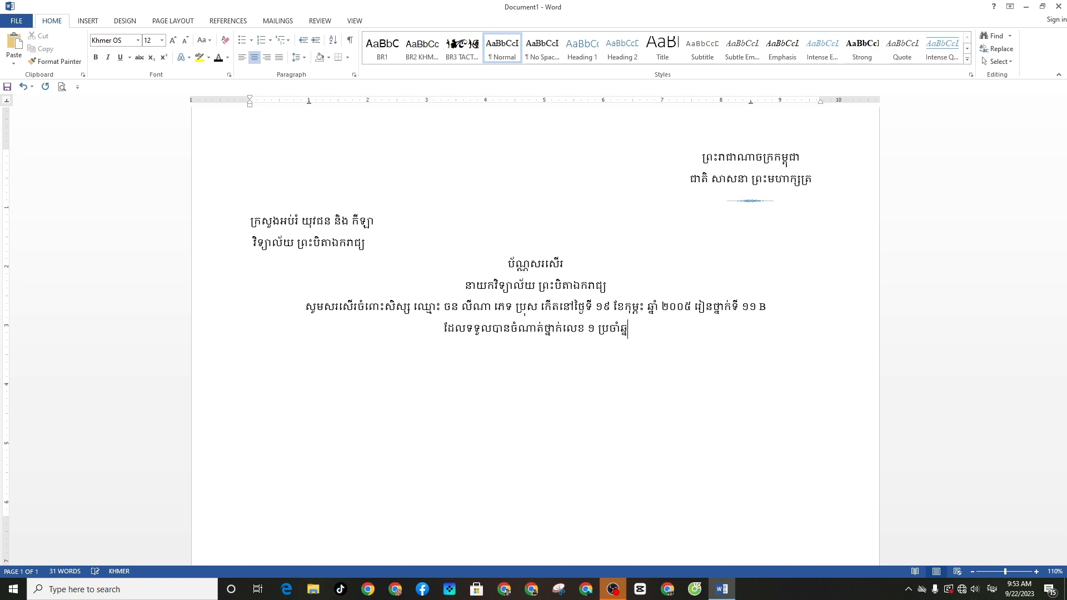
text(ាសិស្ស)
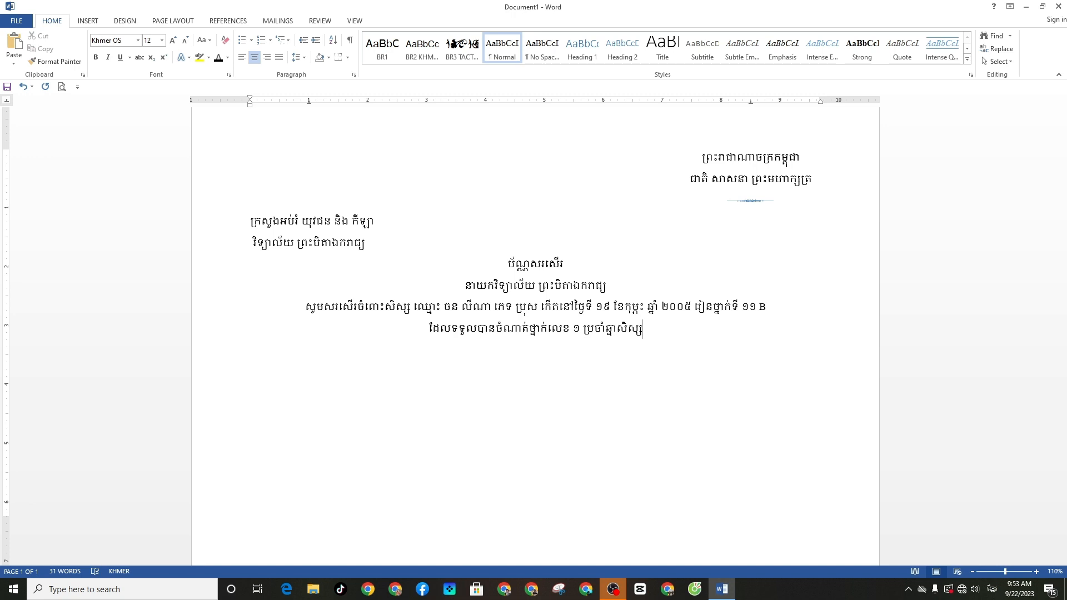
key(BackSpace)
key(BackSpace)
key(BackSpace)
Finish the line with the school year ២០២២-២០២៣ and a closing ។
text(ក្សា ២០២២ឥ២)
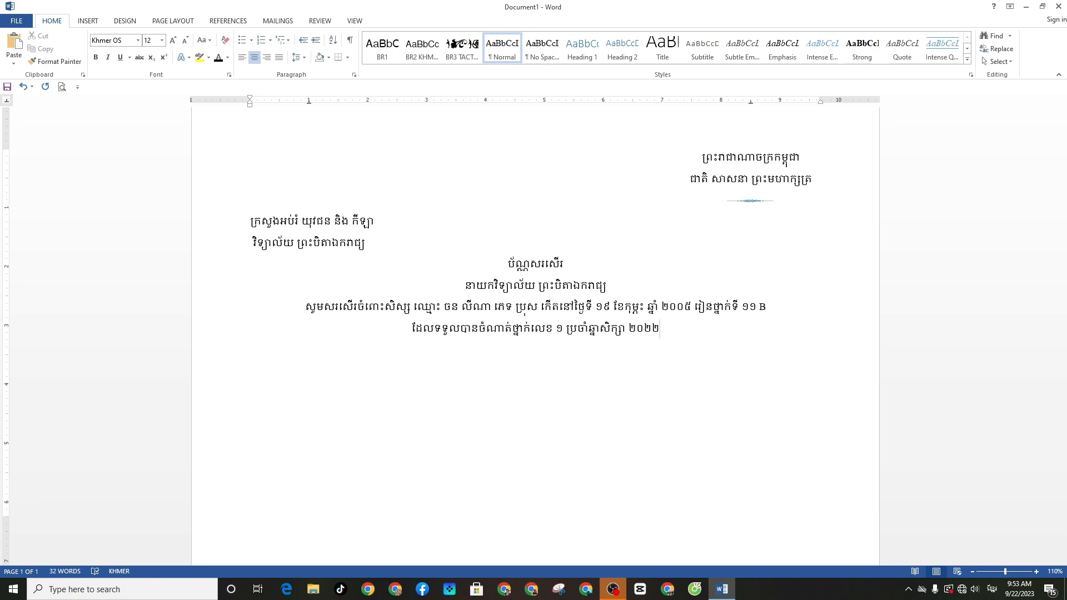
key(BackSpace)
key(BackSpace)
key(alt+shift)
text(-2)
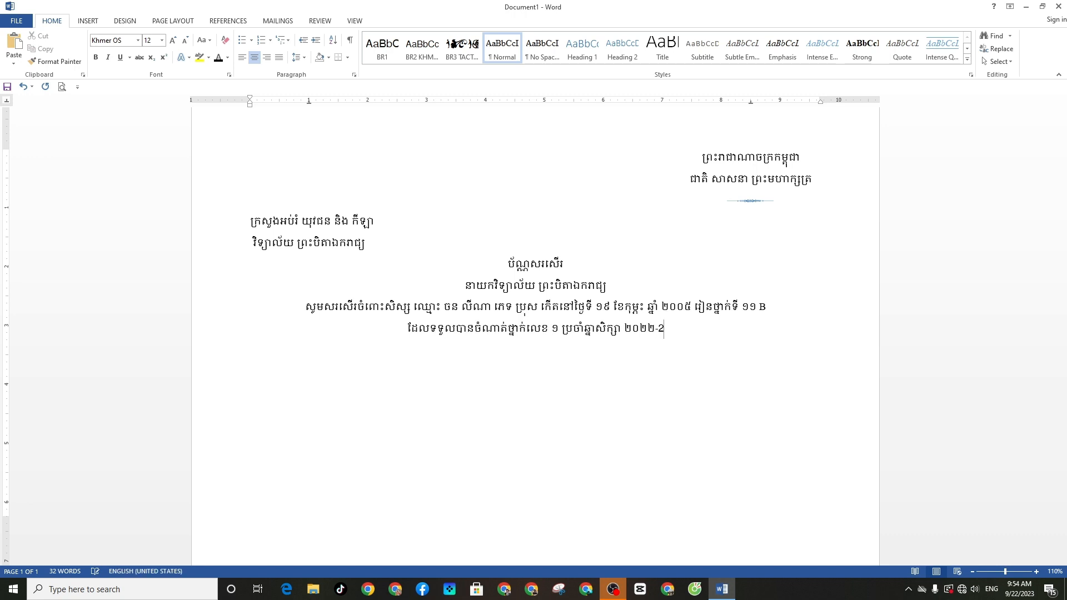
key(BackSpace)
key(alt+shift)
text(២០២៣)
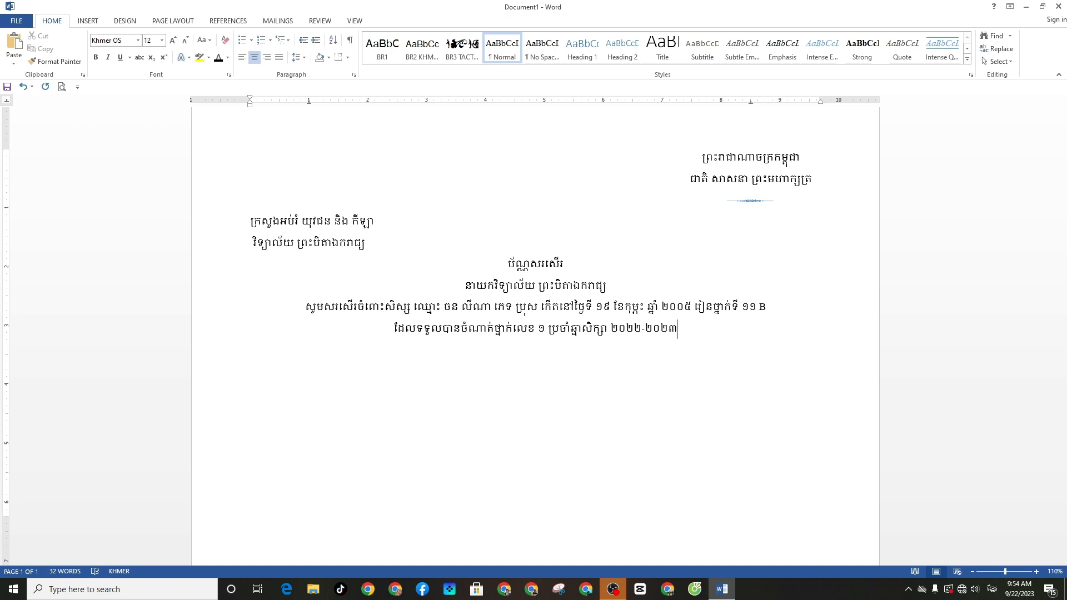
text(។)
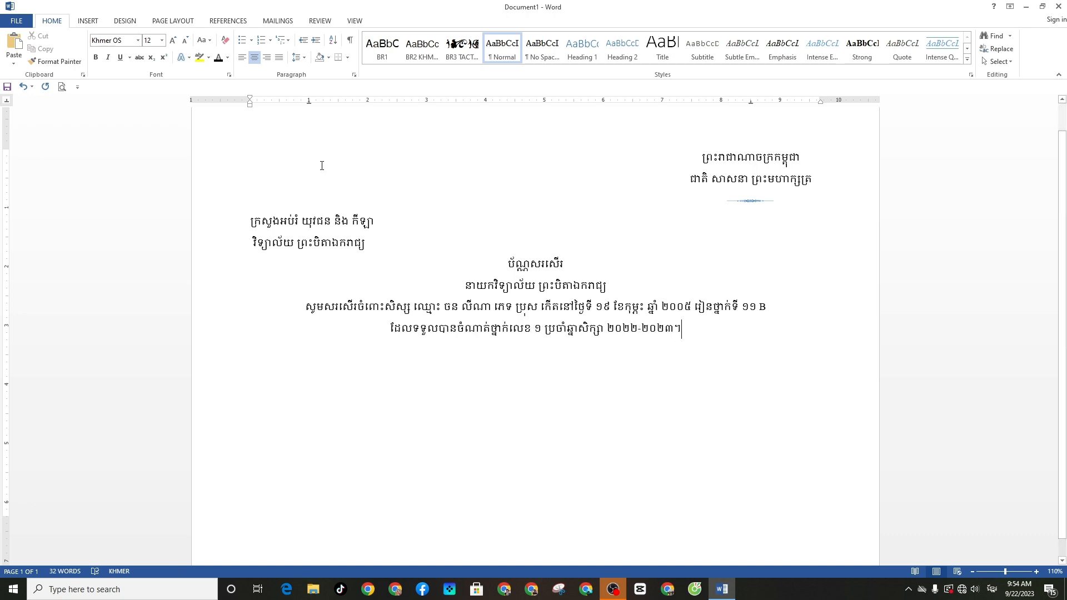
scroll(322, 165, down, 1)
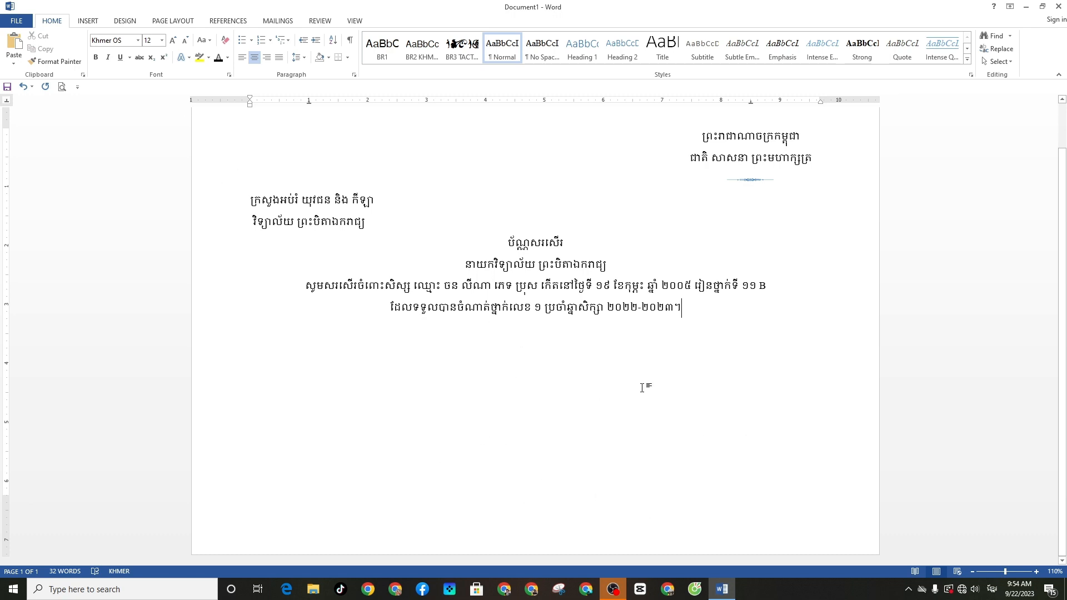
Set the two right-aligned kingdom heading lines in Khmer OS Muol Light
drag(700, 136, 805, 170)
click(807, 169)
drag(814, 159, 683, 142)
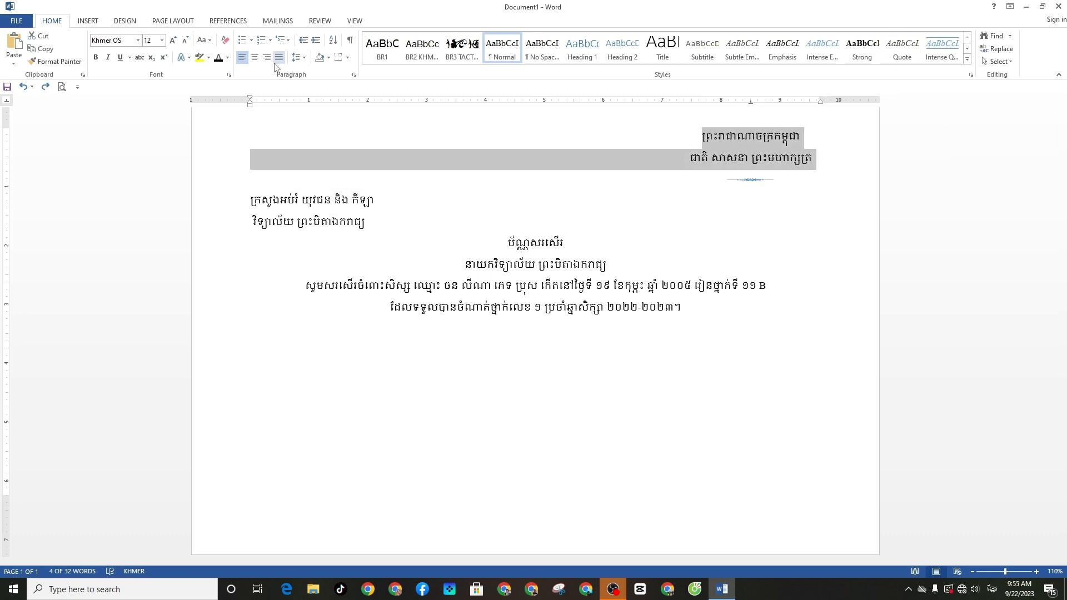
click(138, 40)
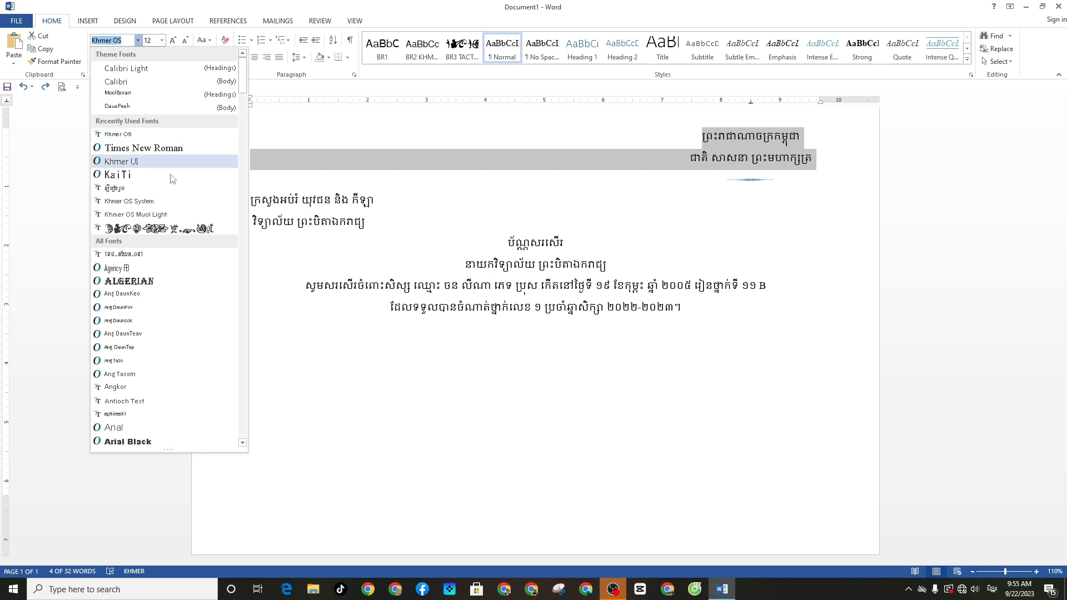
click(127, 207)
Set the left ministry and school lines in Khmer OS Muol Light
click(371, 218)
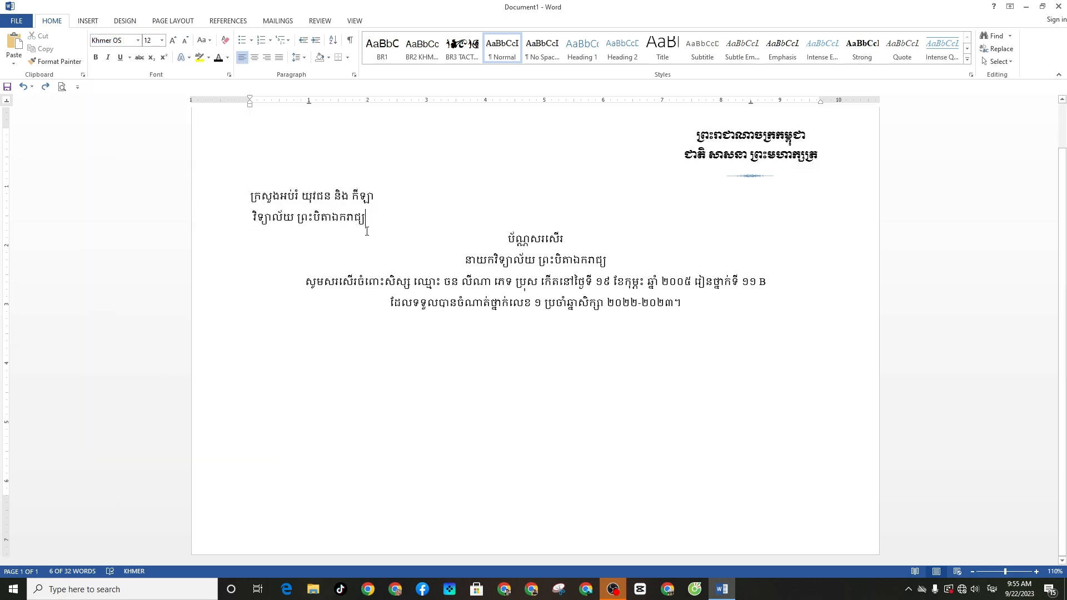
drag(371, 217, 240, 194)
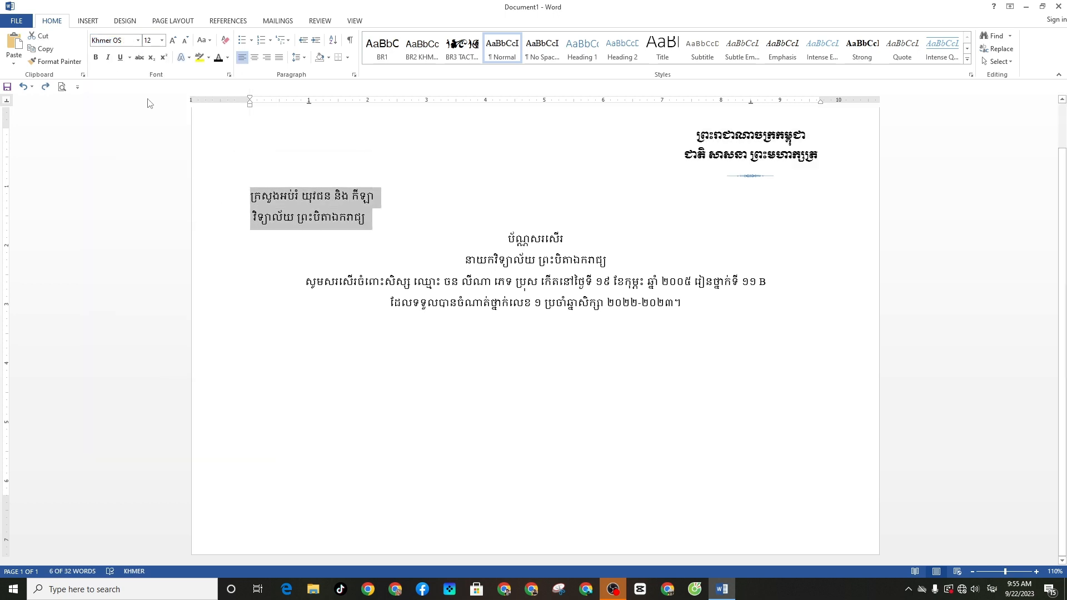
click(138, 40)
click(136, 135)
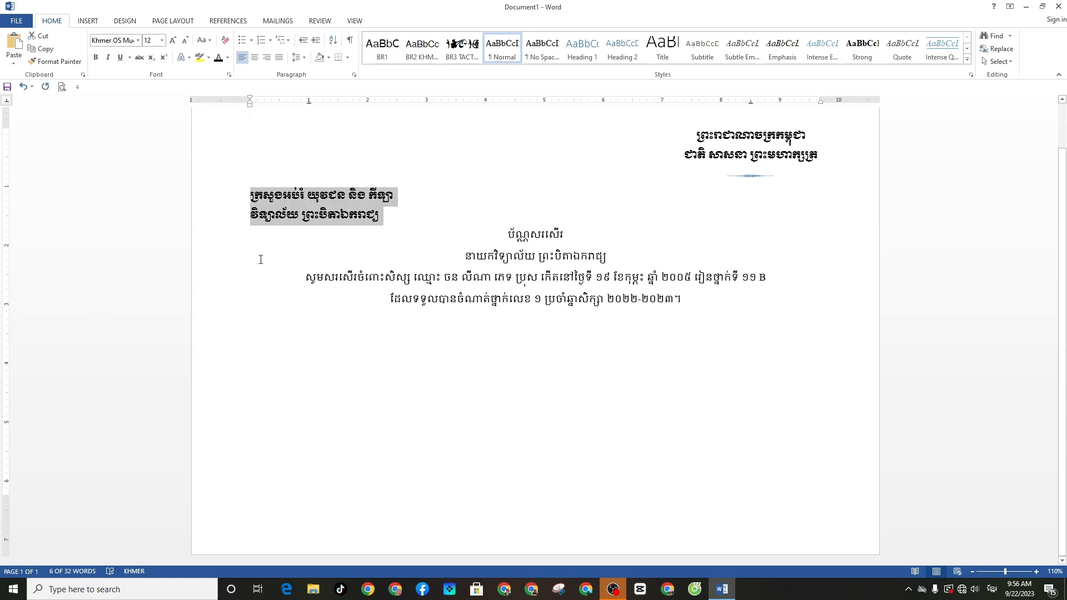
click(250, 216)
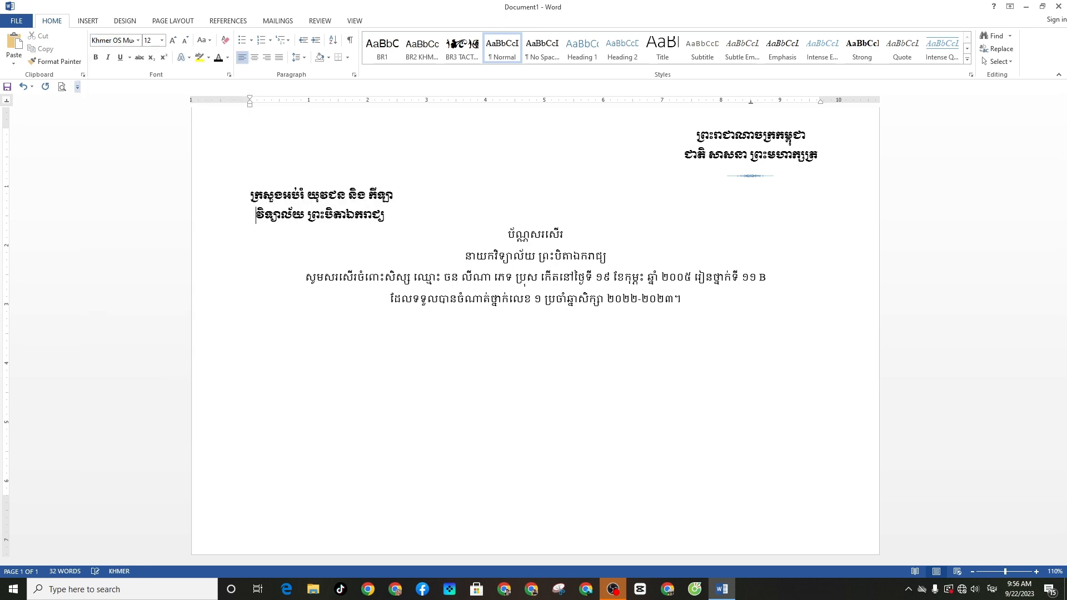
Format the title ប័ណ្ណសរសើរ as bold, red, 26 pt Khmer OS Muol Light
drag(505, 240, 571, 236)
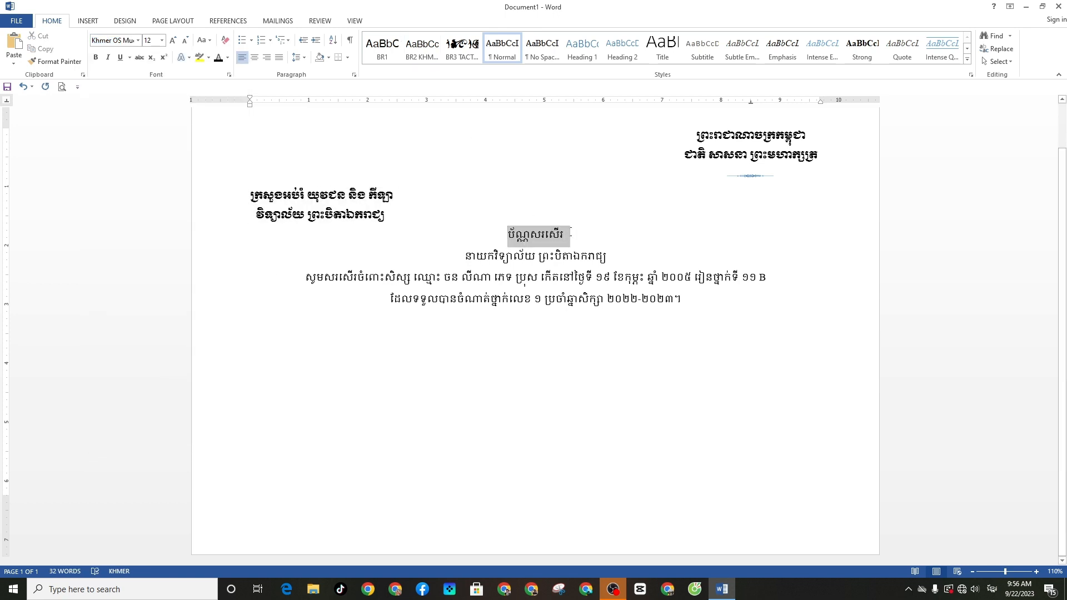
click(619, 197)
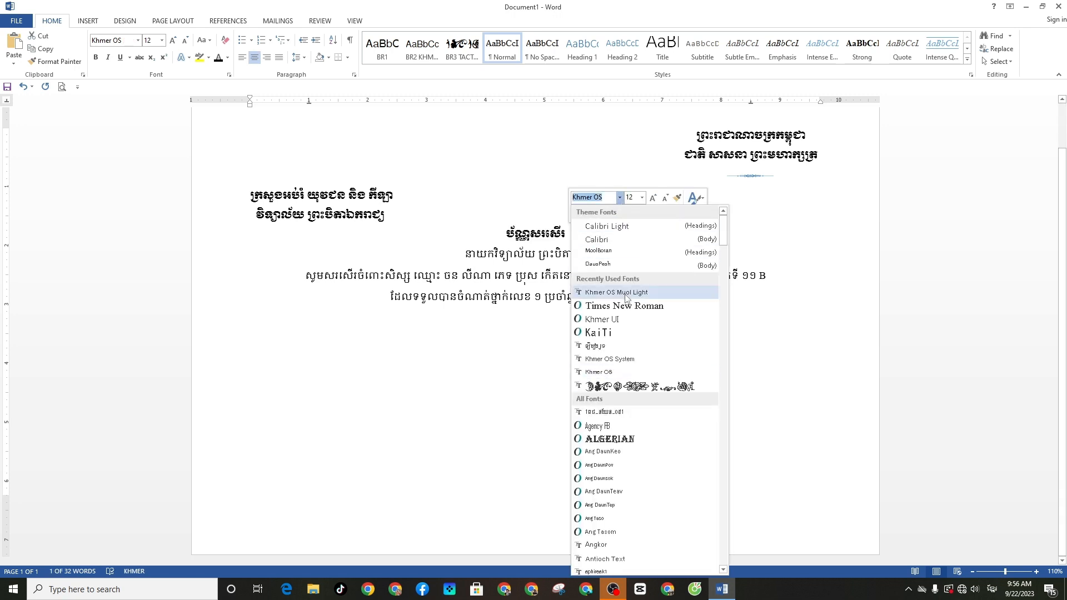
click(626, 294)
click(641, 197)
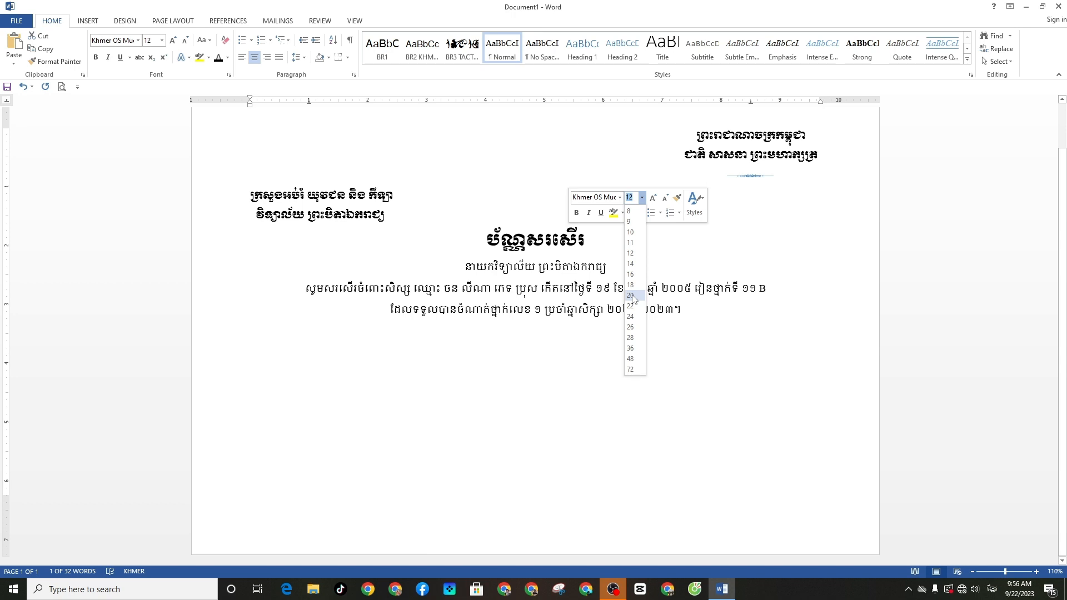
click(630, 327)
click(642, 214)
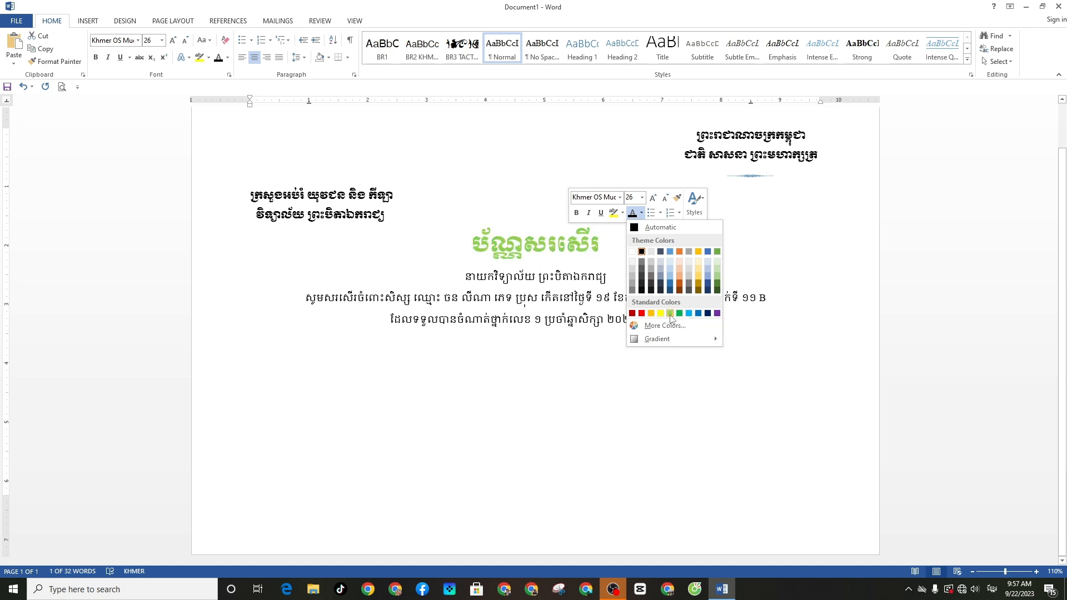
click(641, 314)
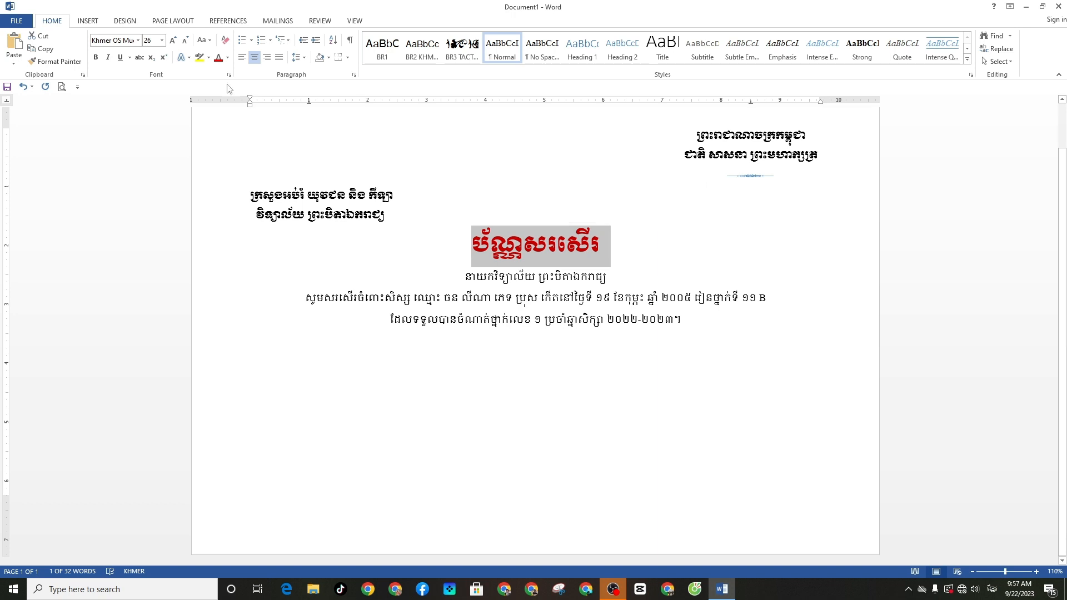
click(96, 58)
click(634, 251)
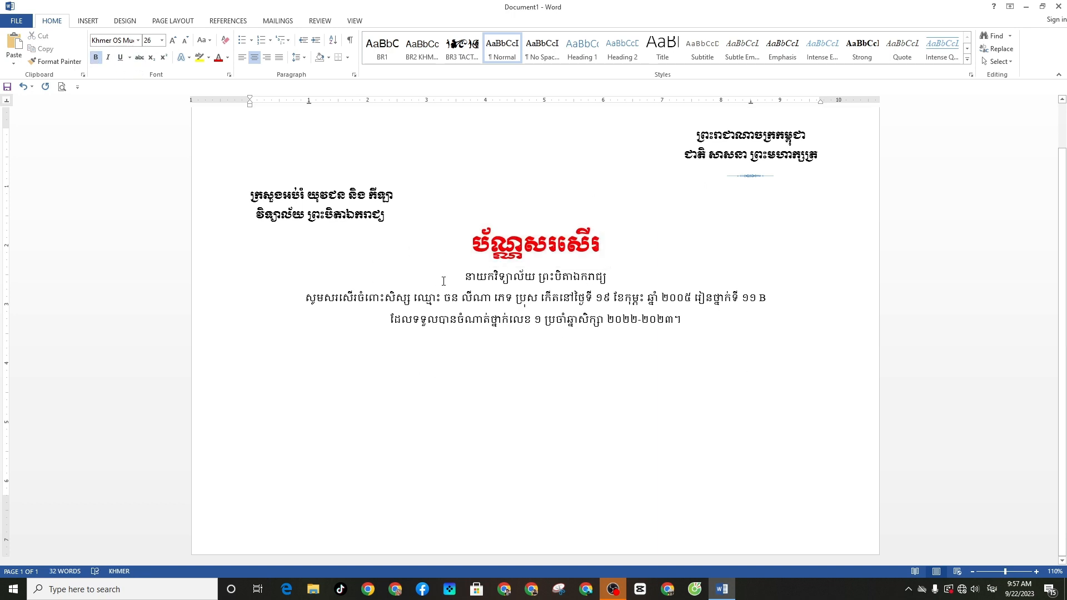
Apply Khmer OS Muol to the director line under the red title
drag(611, 277, 465, 277)
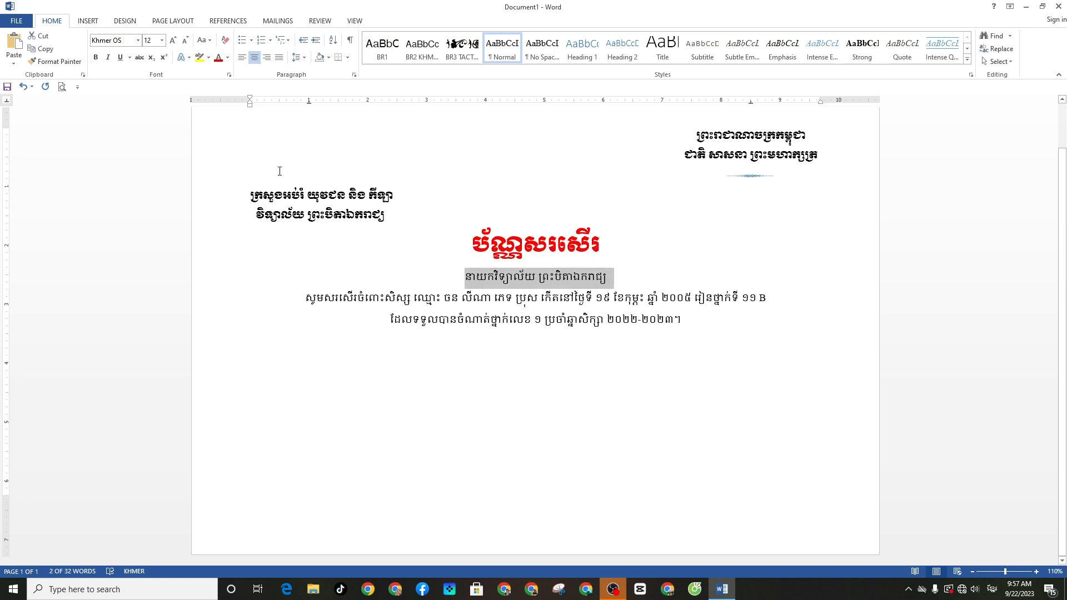
click(138, 40)
click(128, 134)
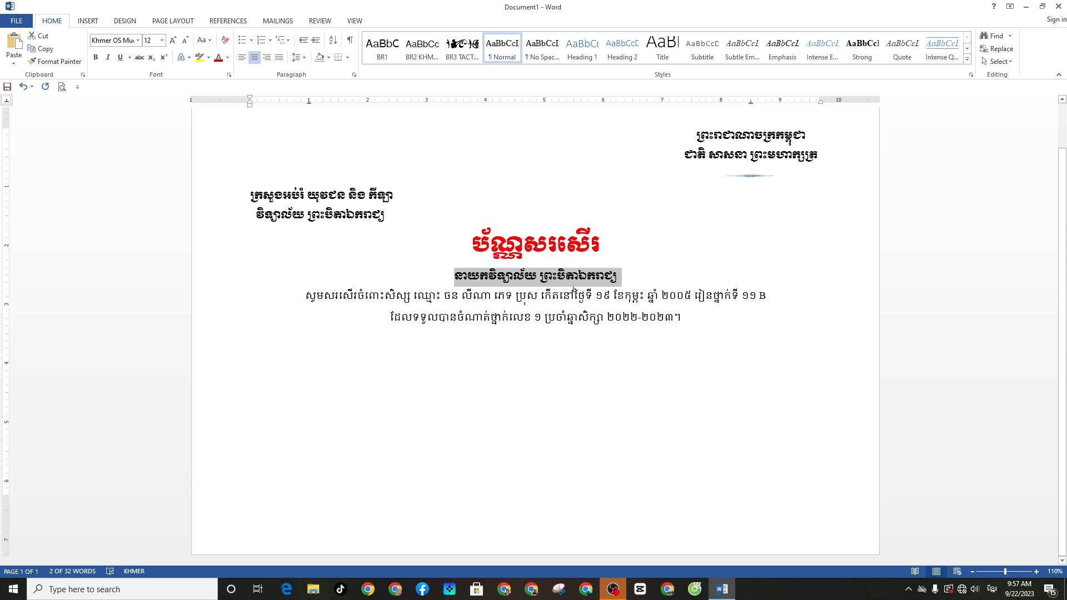
click(638, 281)
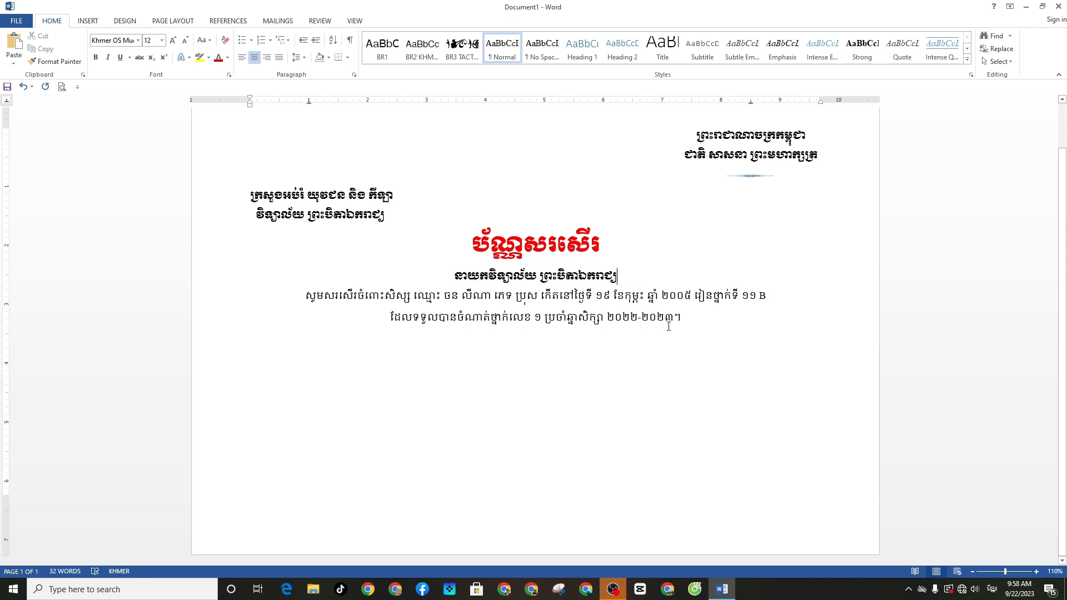
Colour the student's name red and set it in Khmer OS Muol Light
drag(494, 295, 444, 295)
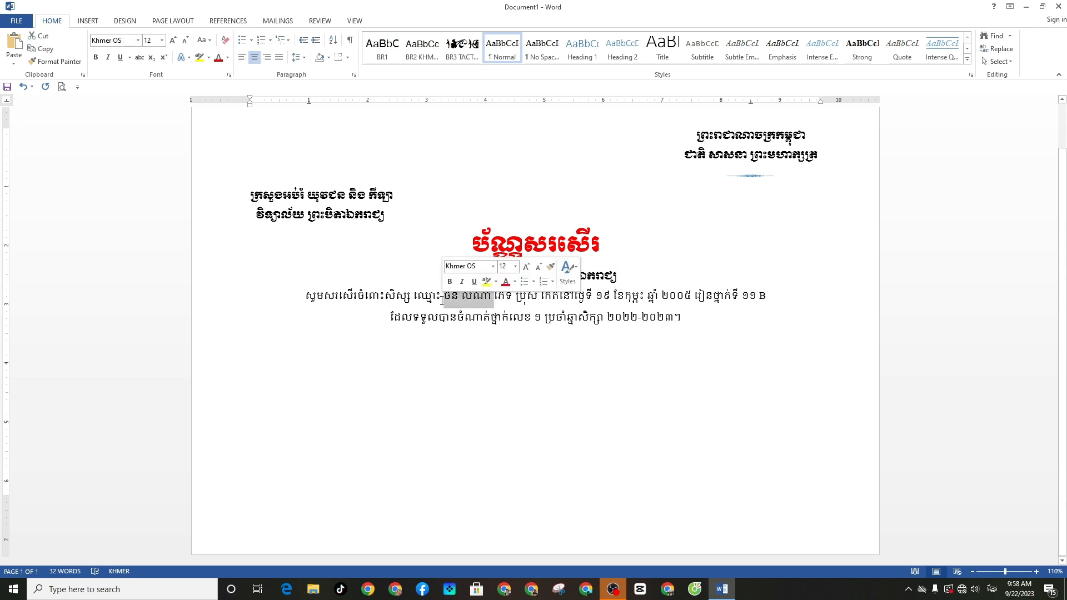
click(218, 58)
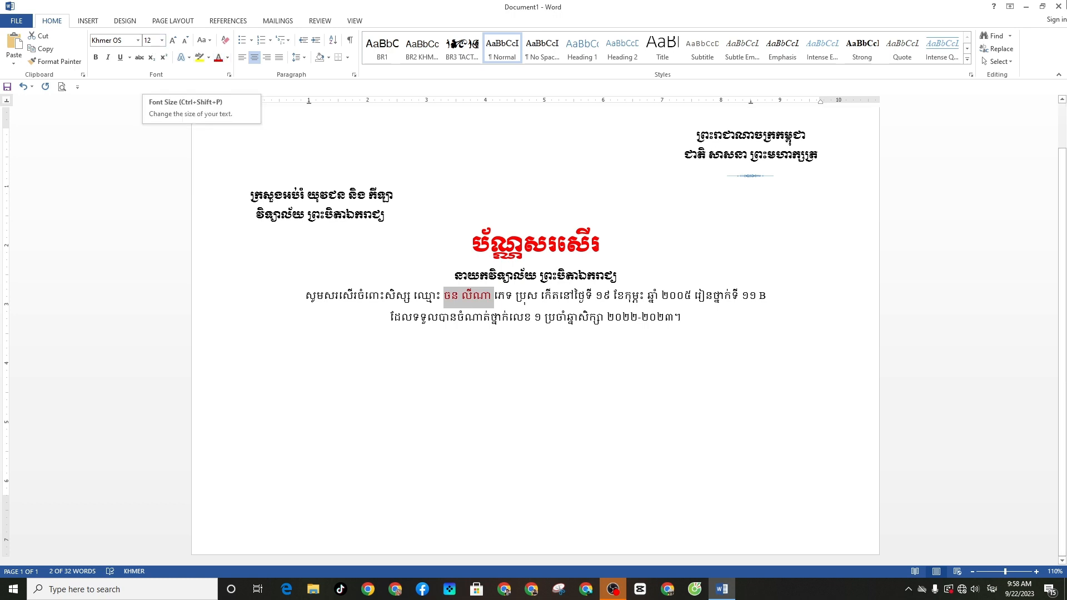
click(138, 40)
click(128, 135)
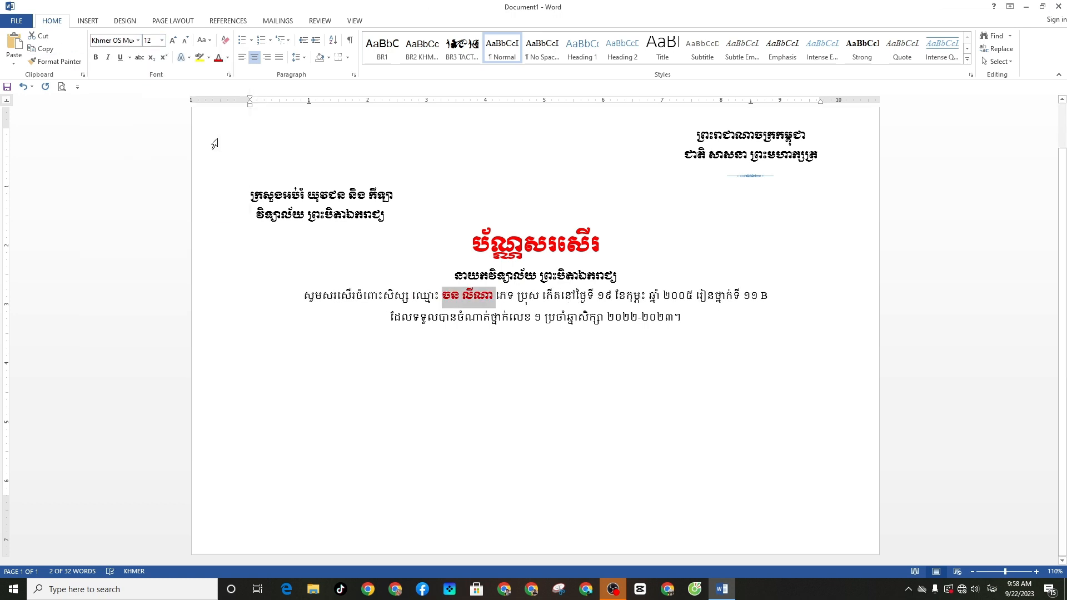
Copy the name's red formatting onto the gender ប្រុស, the day ១៩ and the month កុម្ភៈ
click(56, 61)
drag(541, 294, 515, 295)
click(55, 61)
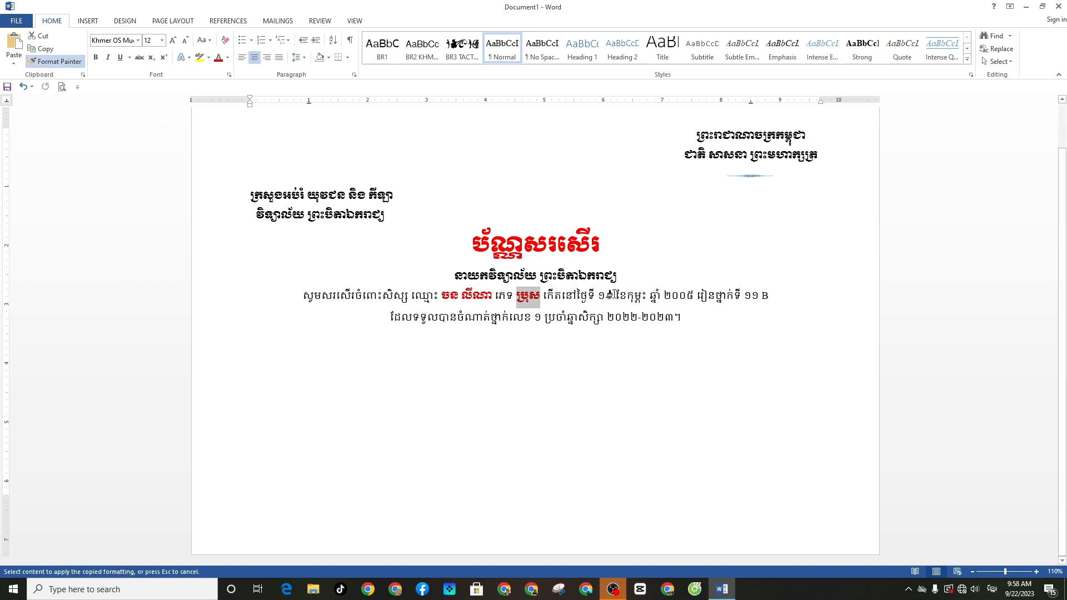
drag(615, 295, 597, 295)
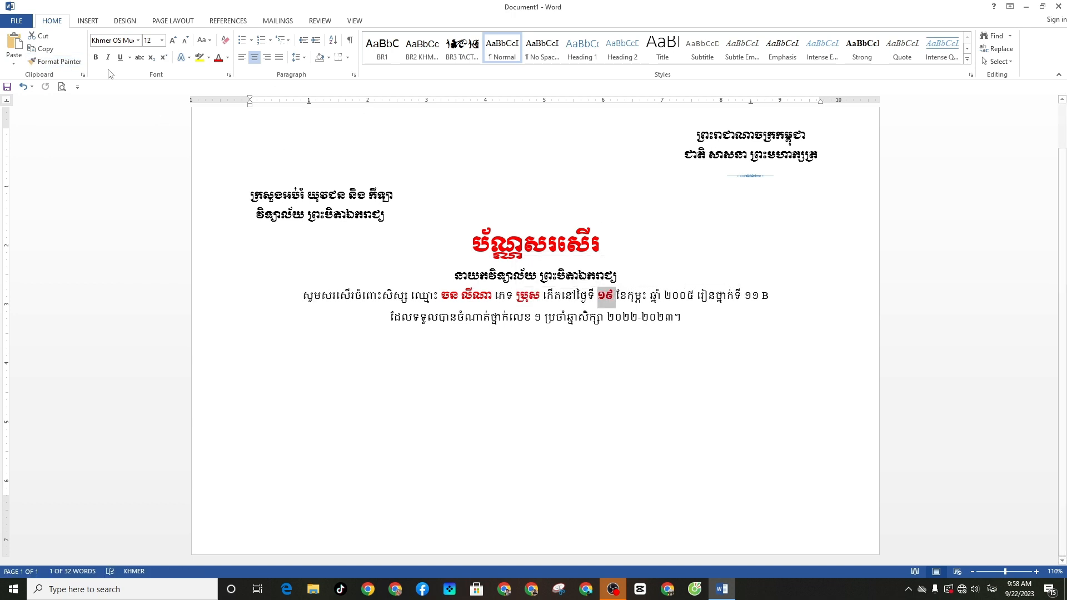
click(77, 66)
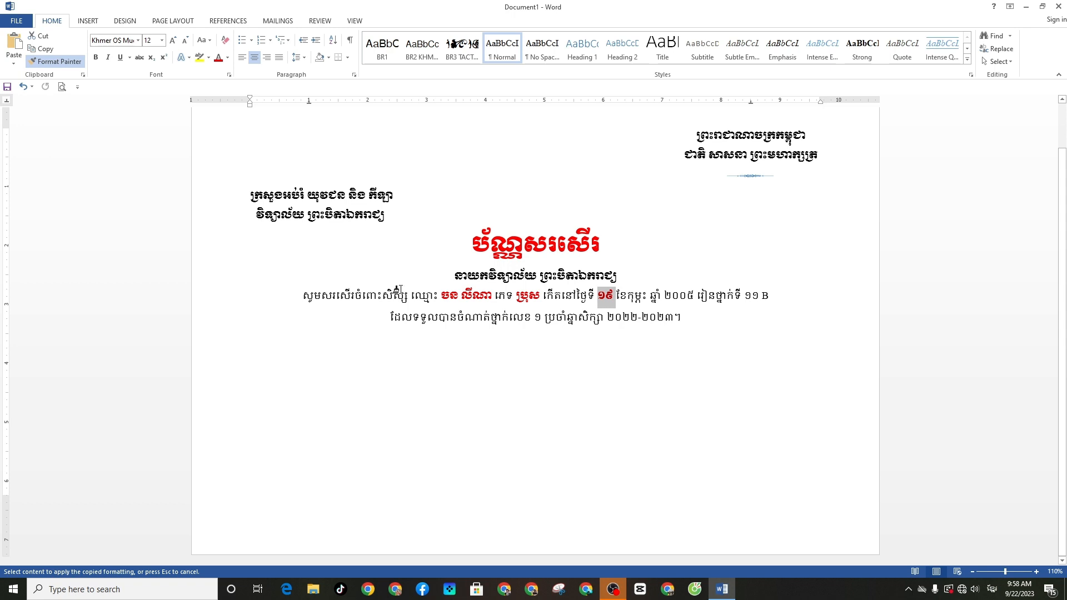
drag(633, 295, 662, 291)
click(55, 61)
Apply the same red formatting to the grade ១១ B, the rank ១ and the school year
click(55, 61)
click(54, 61)
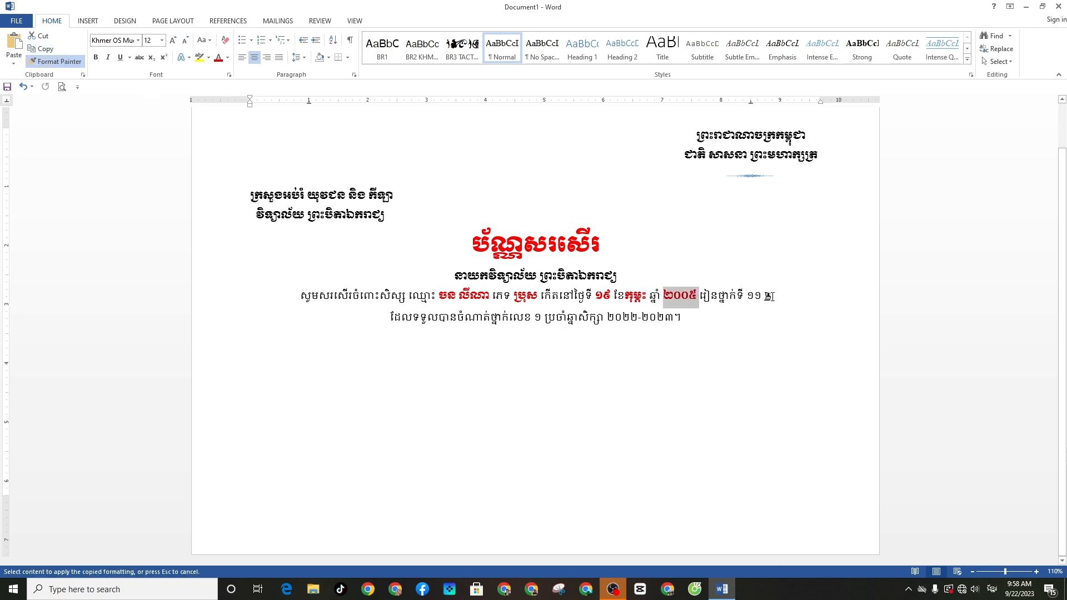
drag(772, 295, 744, 298)
click(55, 61)
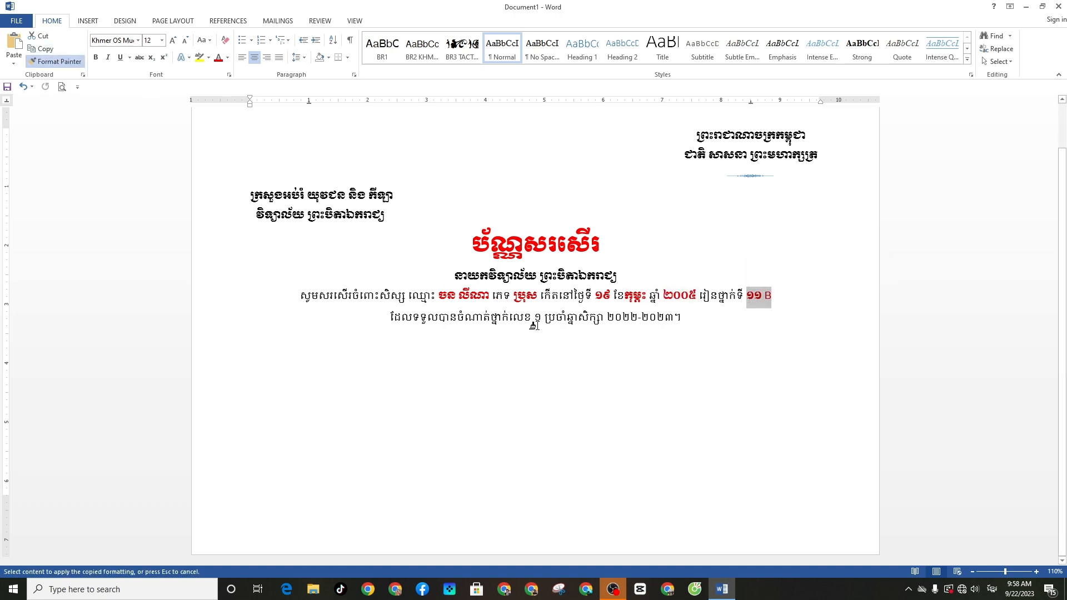
click(539, 318)
click(55, 62)
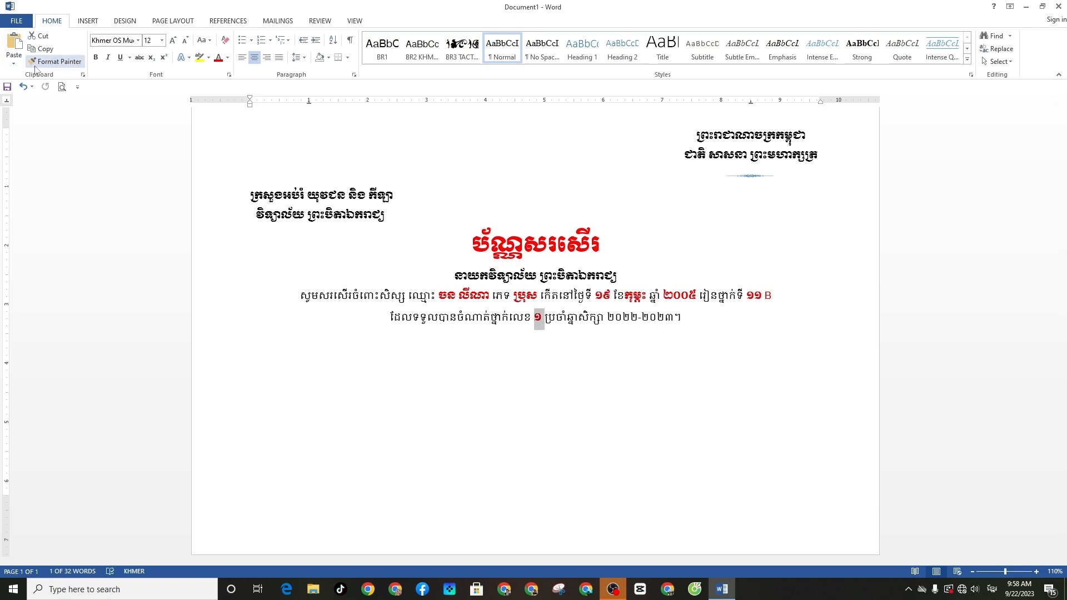
drag(681, 317, 606, 317)
Return the closing mark after the school year to the Khmer OS font
drag(687, 319, 680, 320)
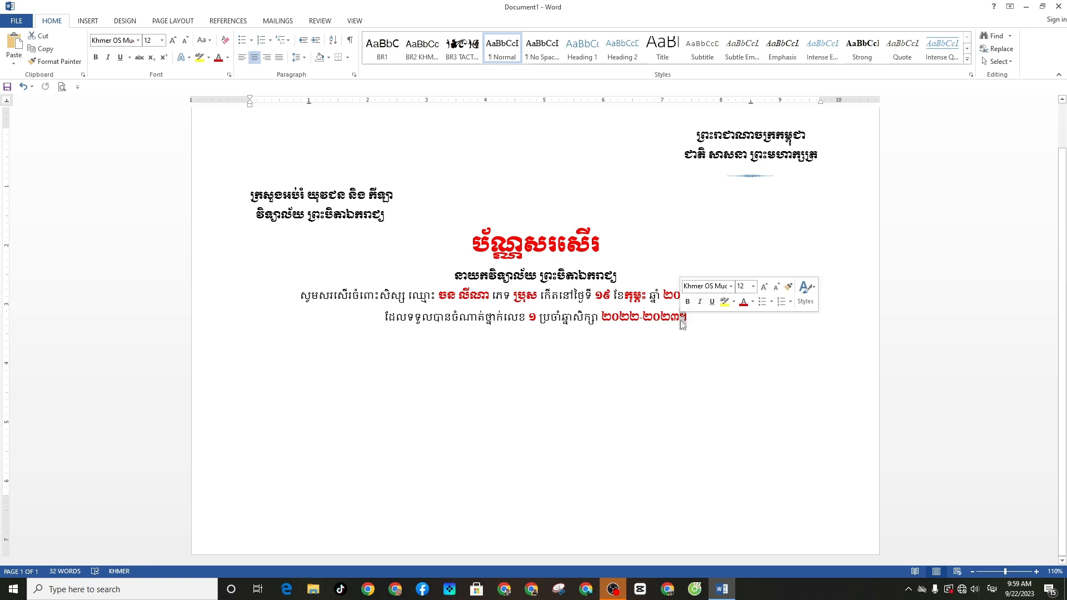
click(228, 58)
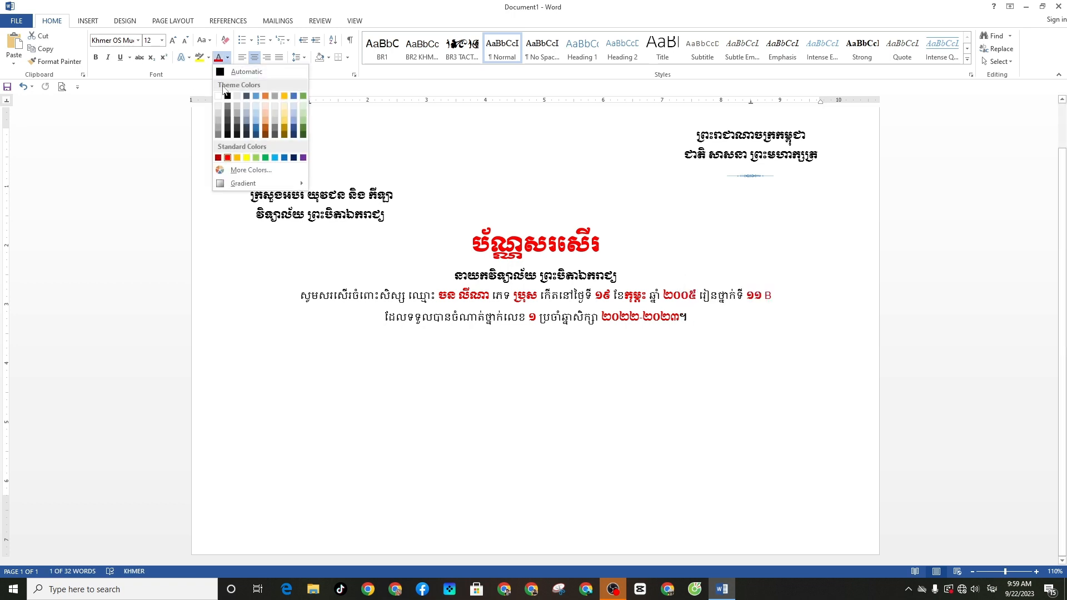
click(138, 40)
click(118, 214)
click(680, 329)
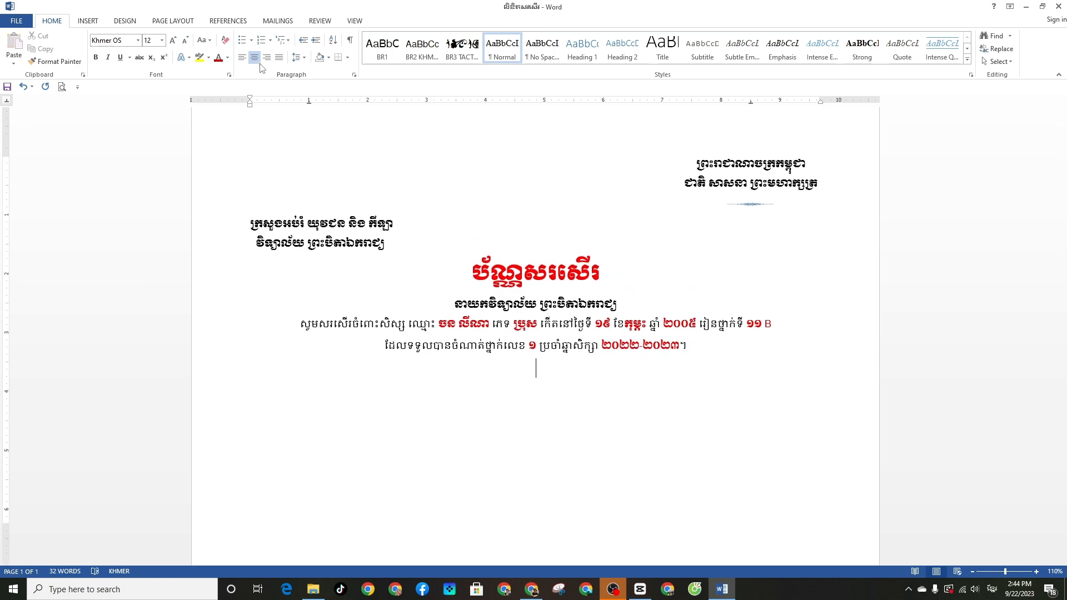
Type the Khmer date lines ថ្ងៃសុក្រ ព.ស ២៥៦៧ with 22 September 2023 and 10 October 2023
click(242, 57)
text(ថ្ងៃ)
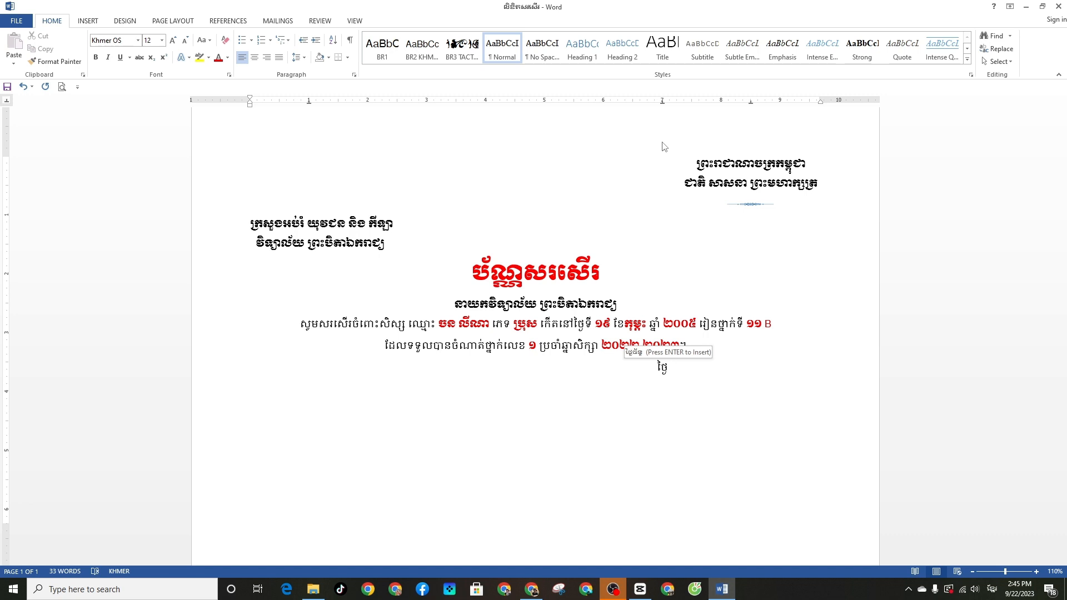
text(សុក្រ)
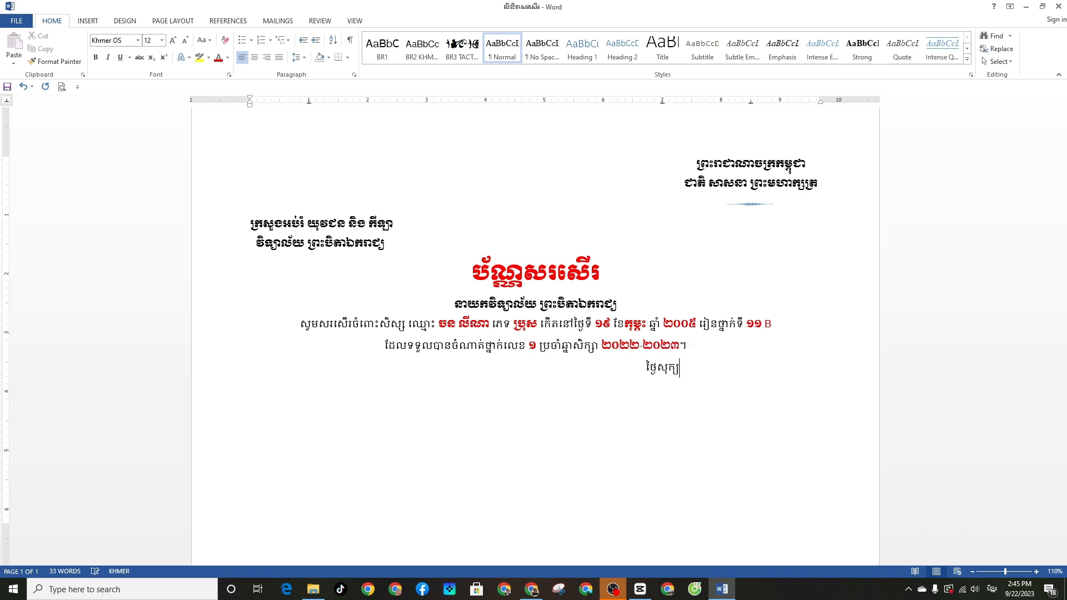
text( ស)
key(BackSpace)
text(ព.ស ២៥៦៧ ត្រ)
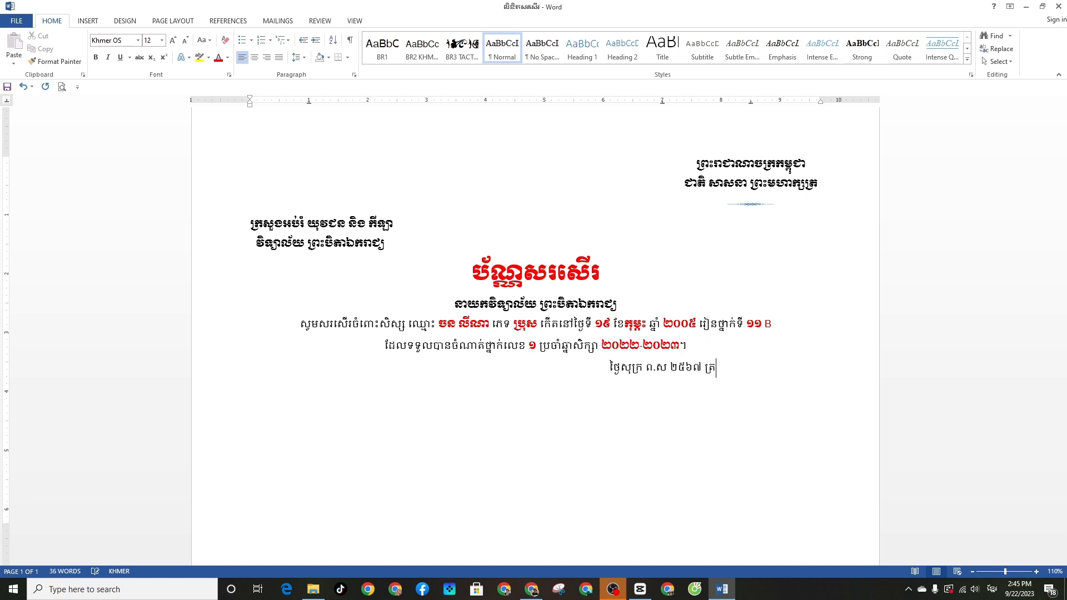
text(ូវនឹង )
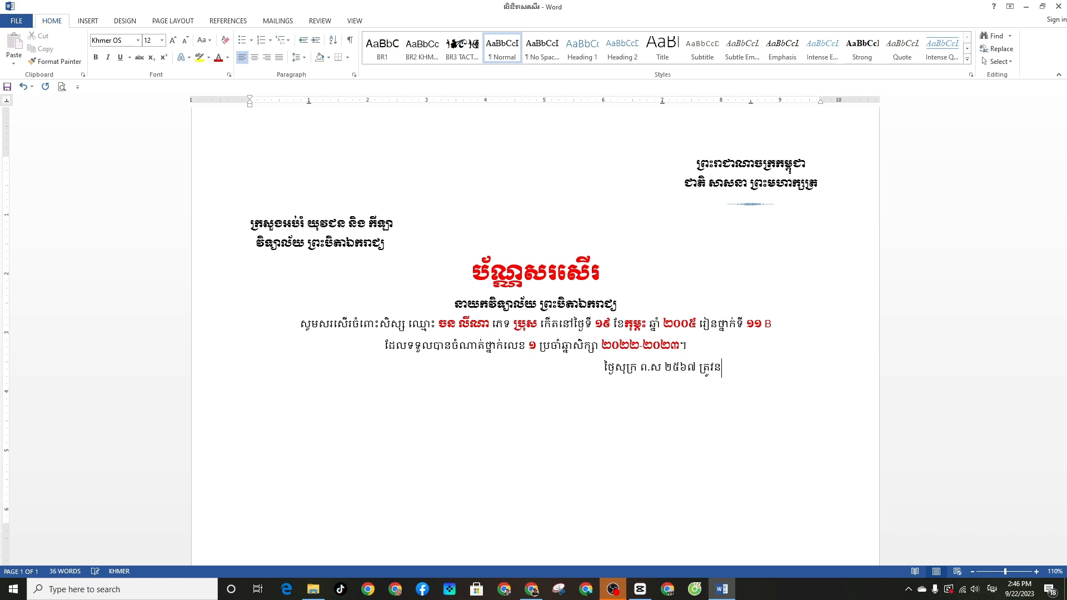
text(ថ្ងៃ)
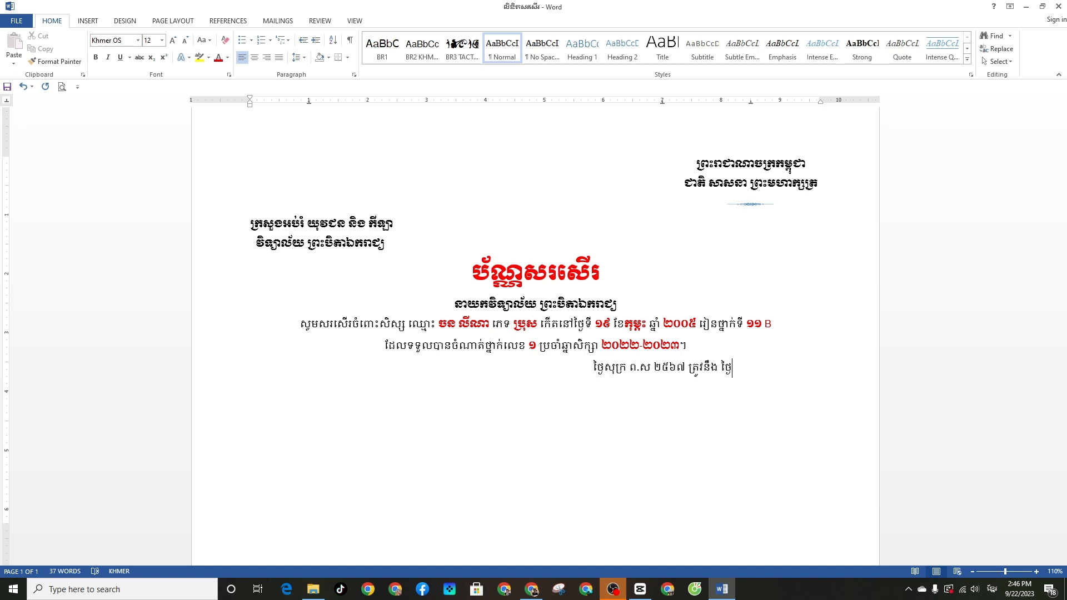
text(ទី)
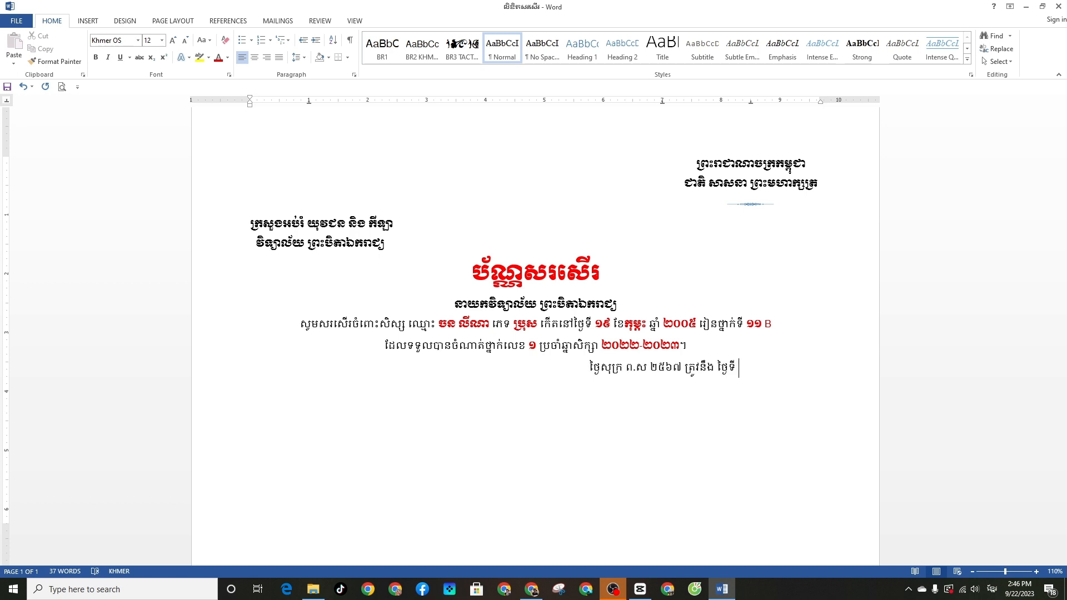
text( ២២ ខែ)
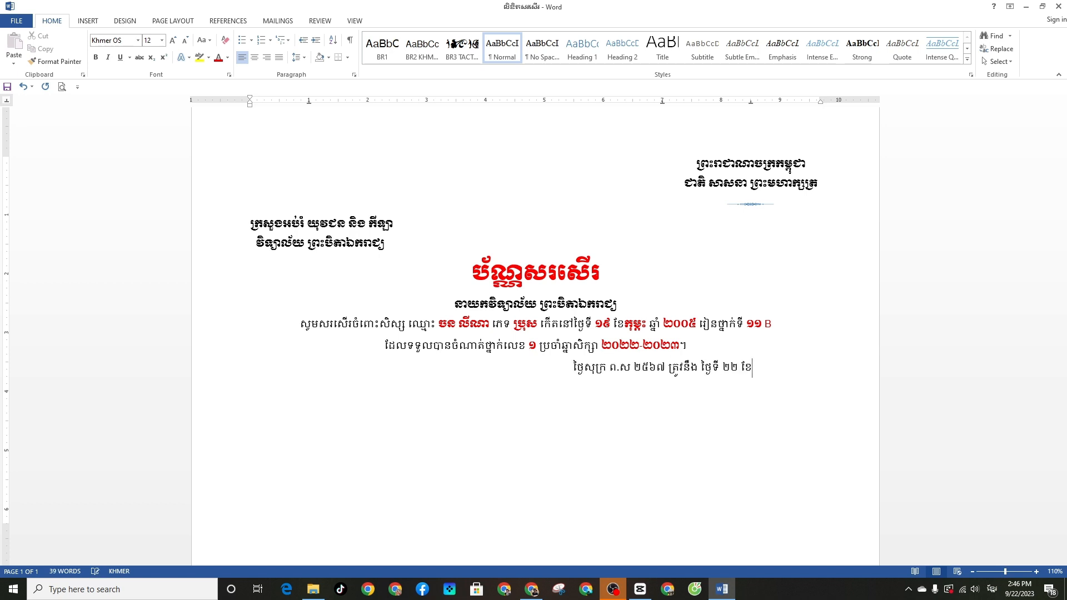
text(កញ្)
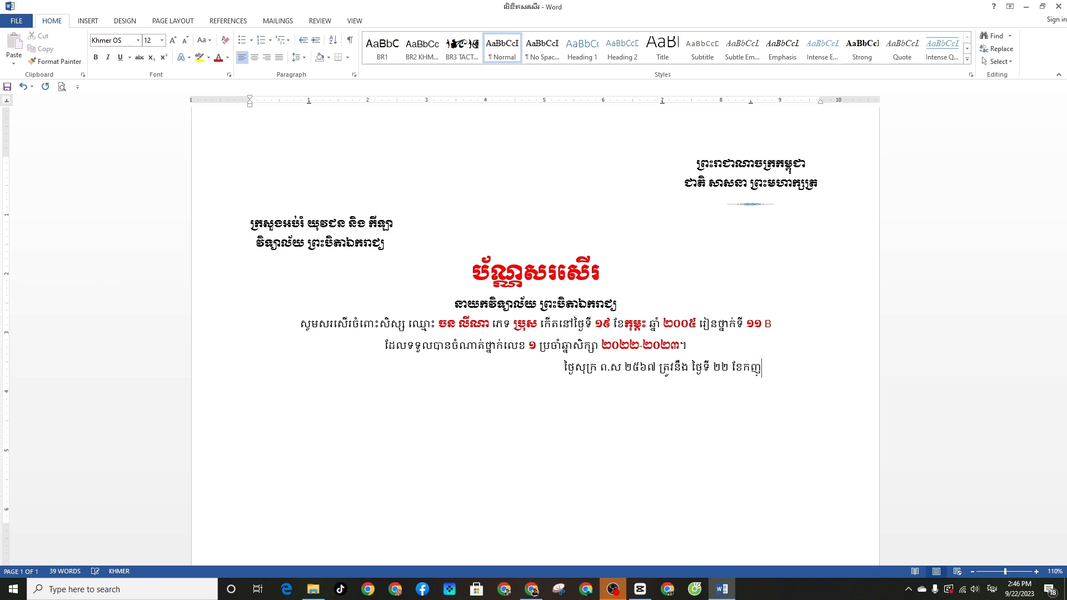
text(ញា ឆ)
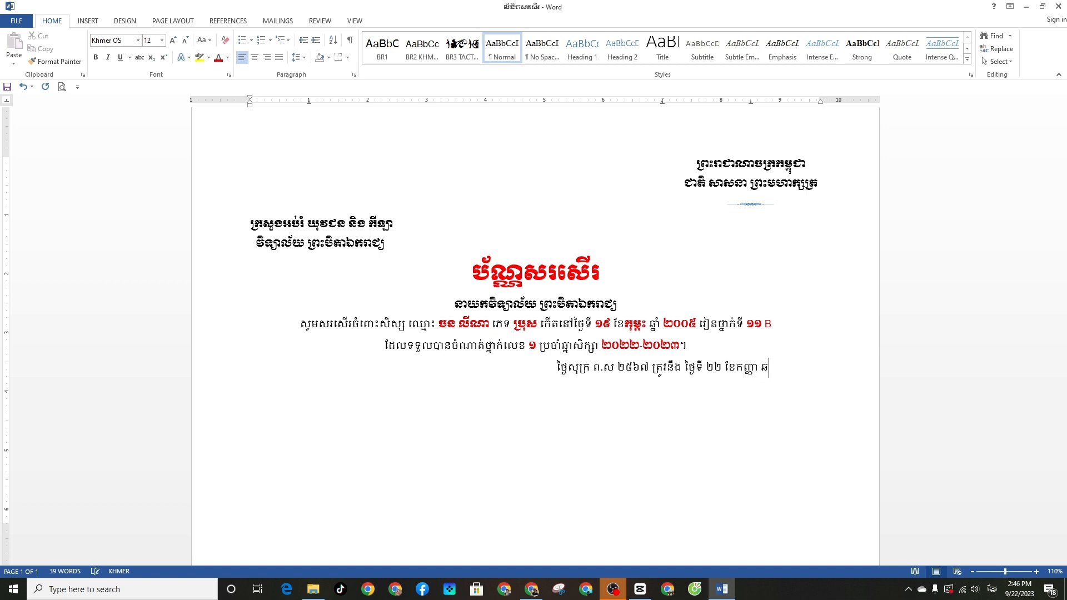
text(្នាំ២០២៣)
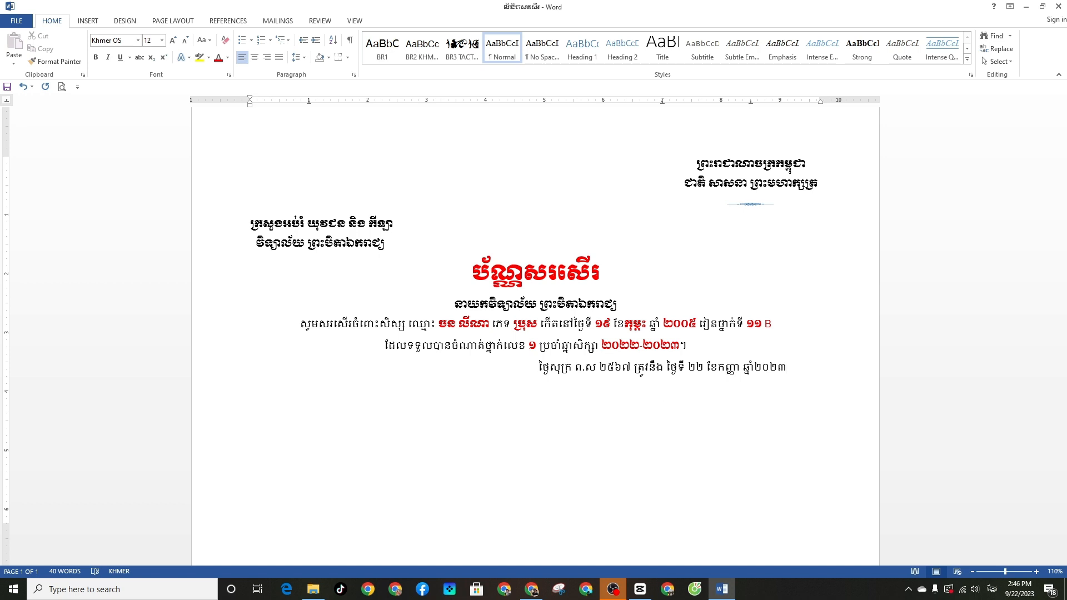
text( ថ្ងៃ)
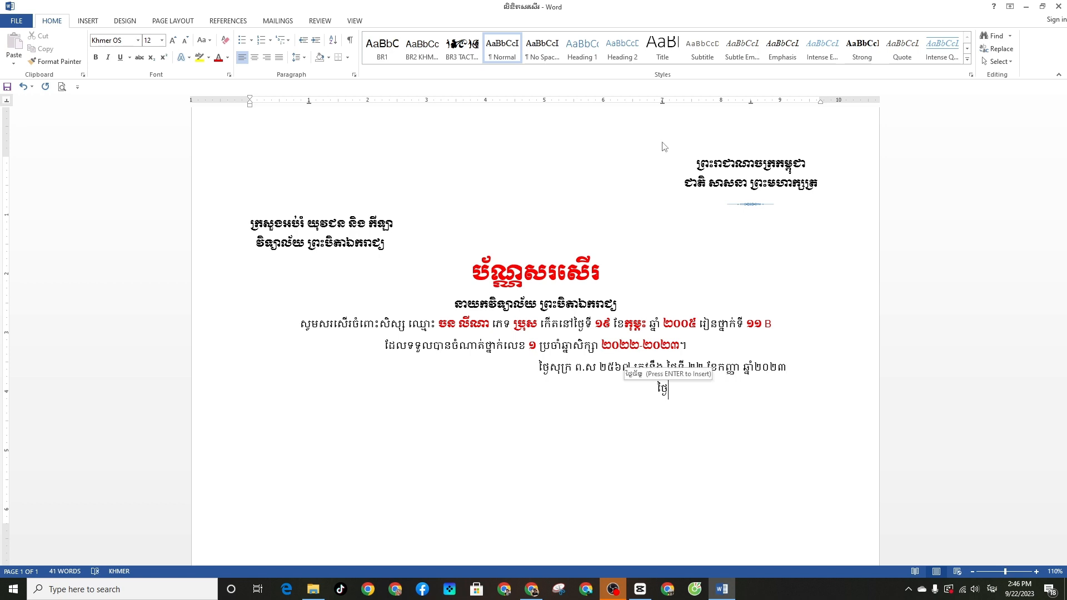
text(ផ្ទេរ)
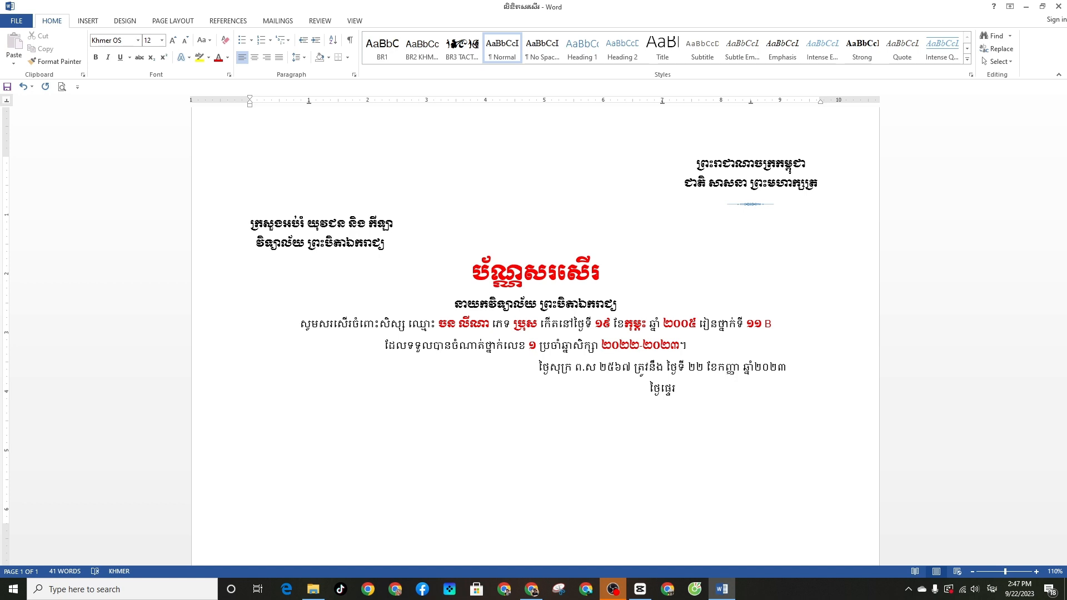
text( ទី១០ ខែតុលា ឆ្នាំ)
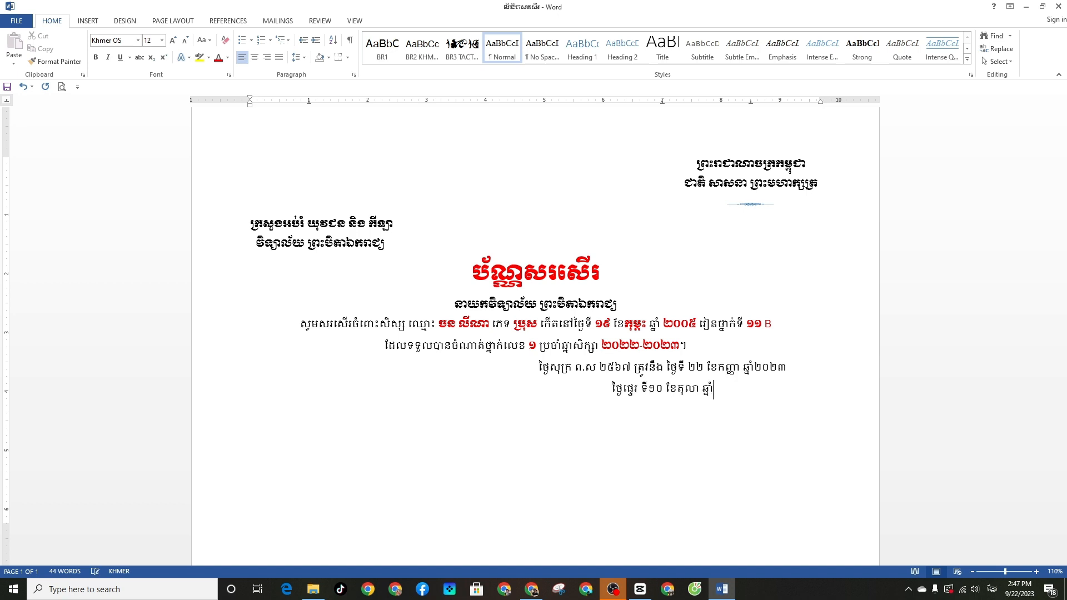
text(២០២៣)
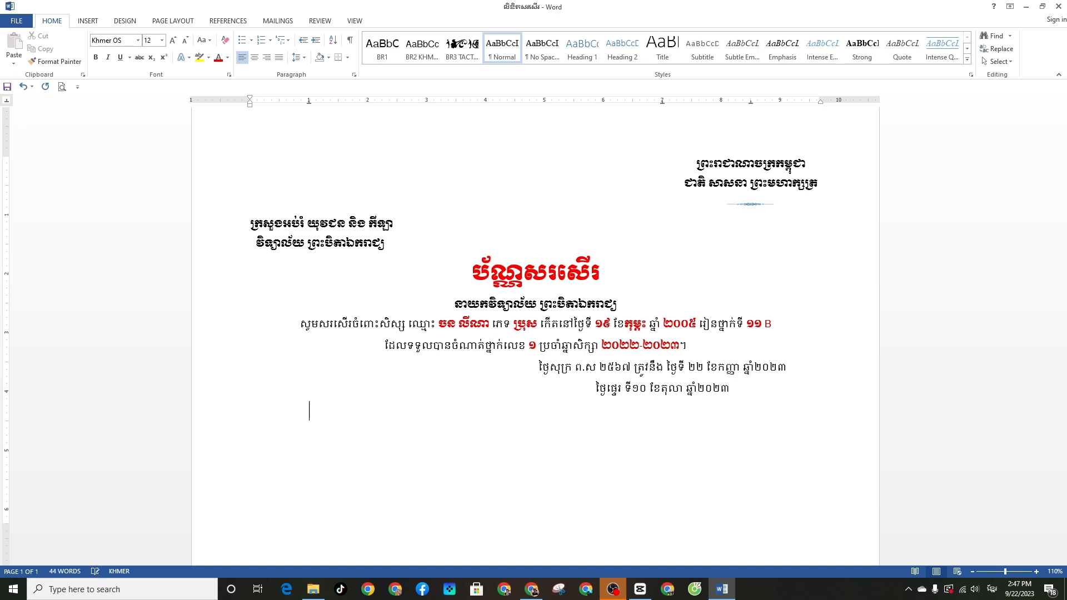
Add the closing line នាយកវិទ្យាល័យ and colour the line under the title blue
key(Return)
text(នាយកវិទ្យាល័យ)
drag(251, 305, 621, 305)
click(228, 57)
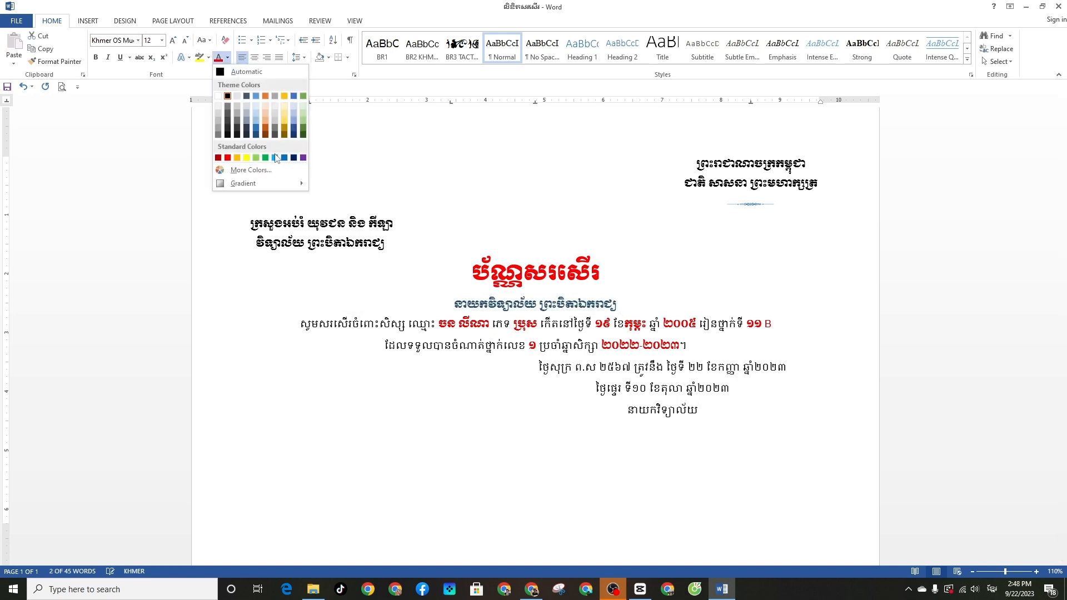
click(256, 102)
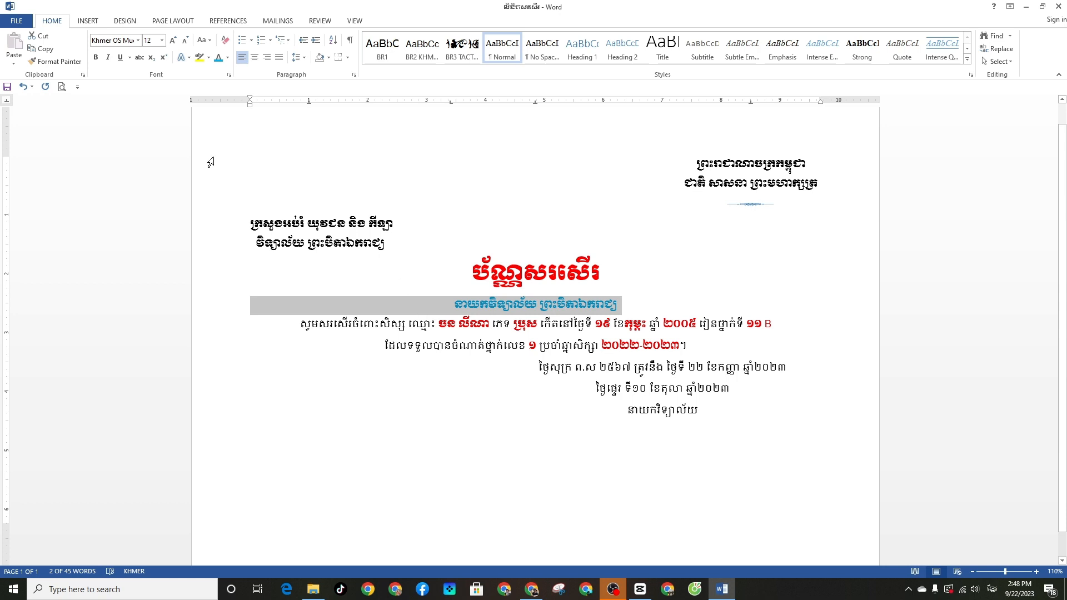
Set the blue line to 16 pt and keep it centred
click(173, 40)
click(173, 40)
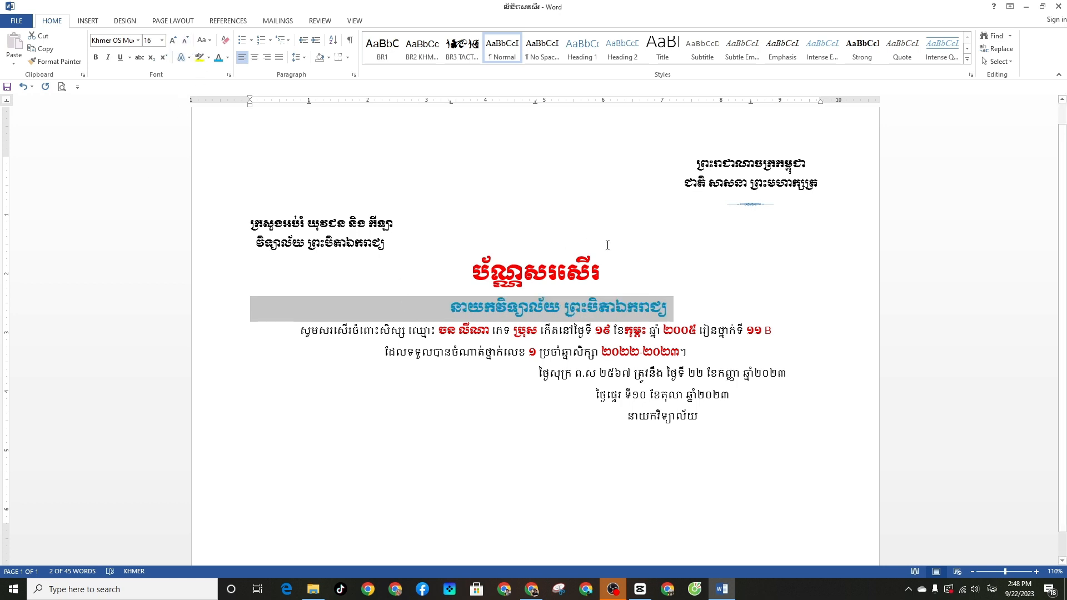
click(630, 273)
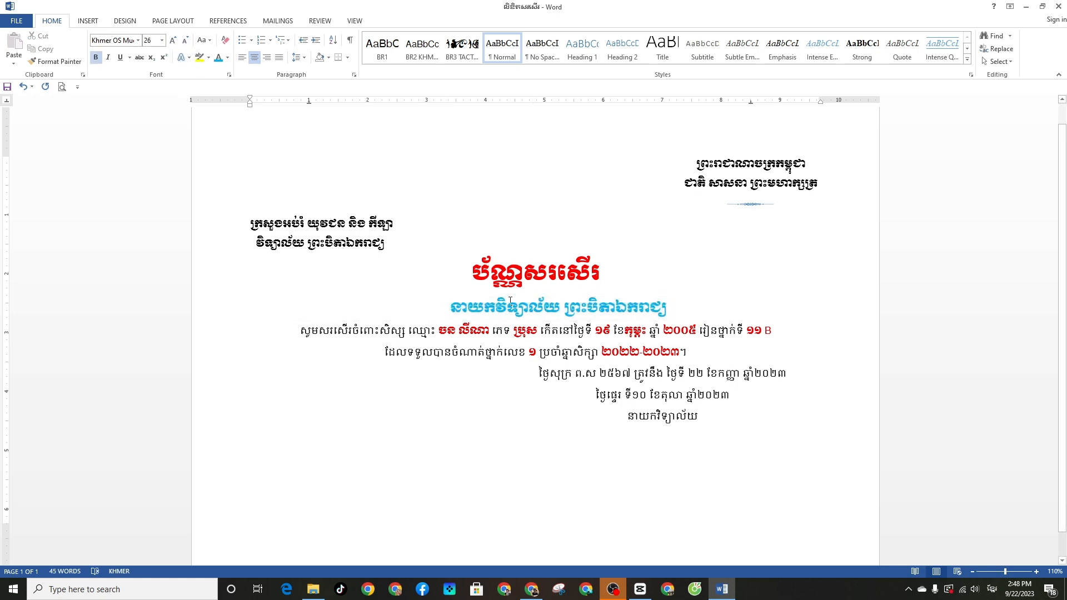
click(448, 309)
key(ctrl+l)
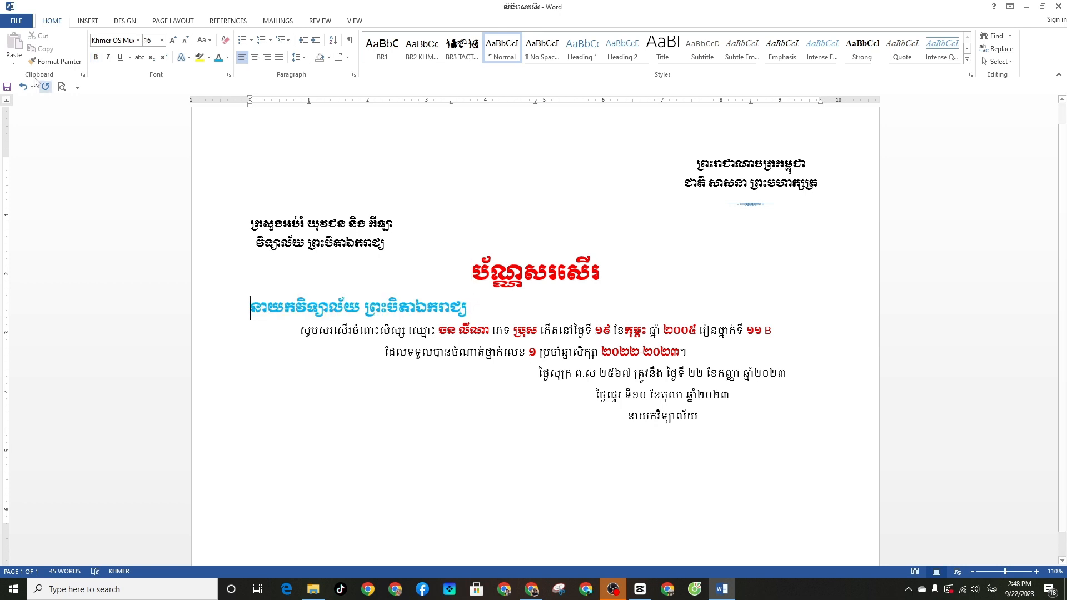
click(254, 62)
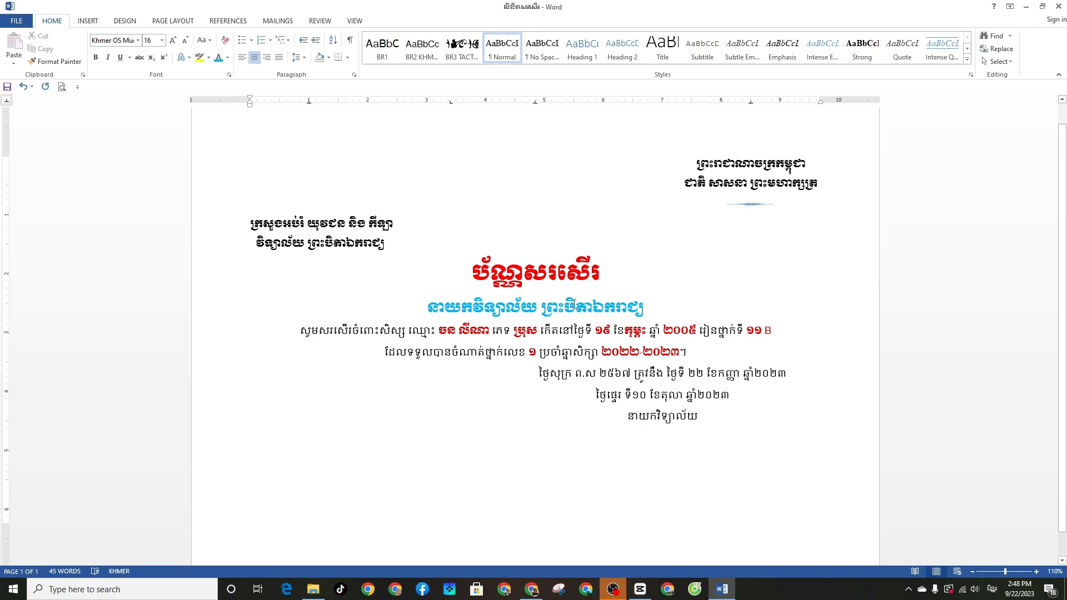
drag(401, 253, 250, 219)
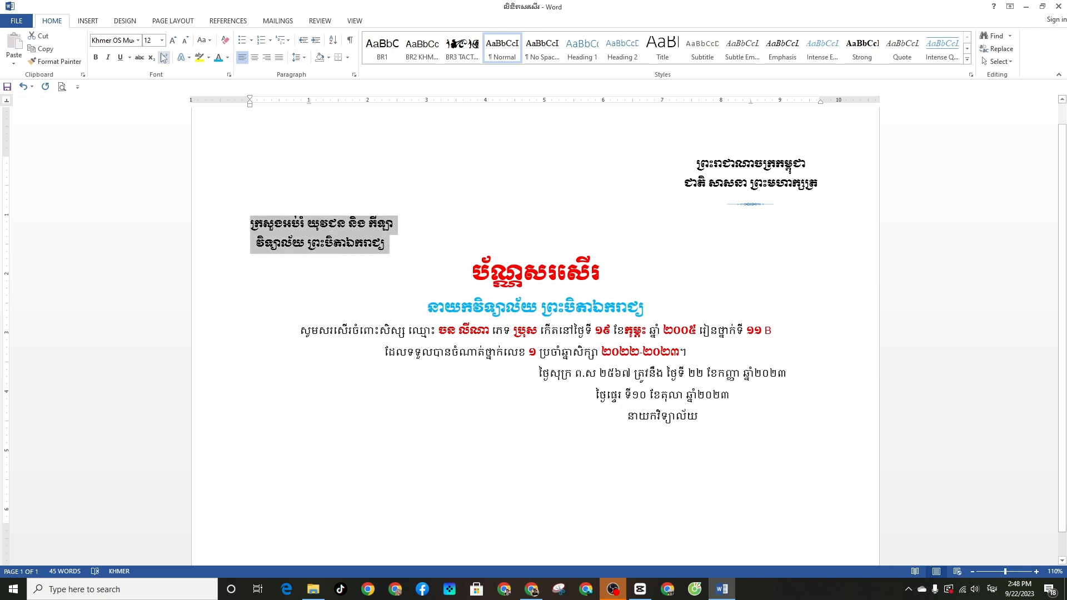
Colour the left and right header lines Blue, Accent 1, Darker 50%
click(224, 60)
click(296, 155)
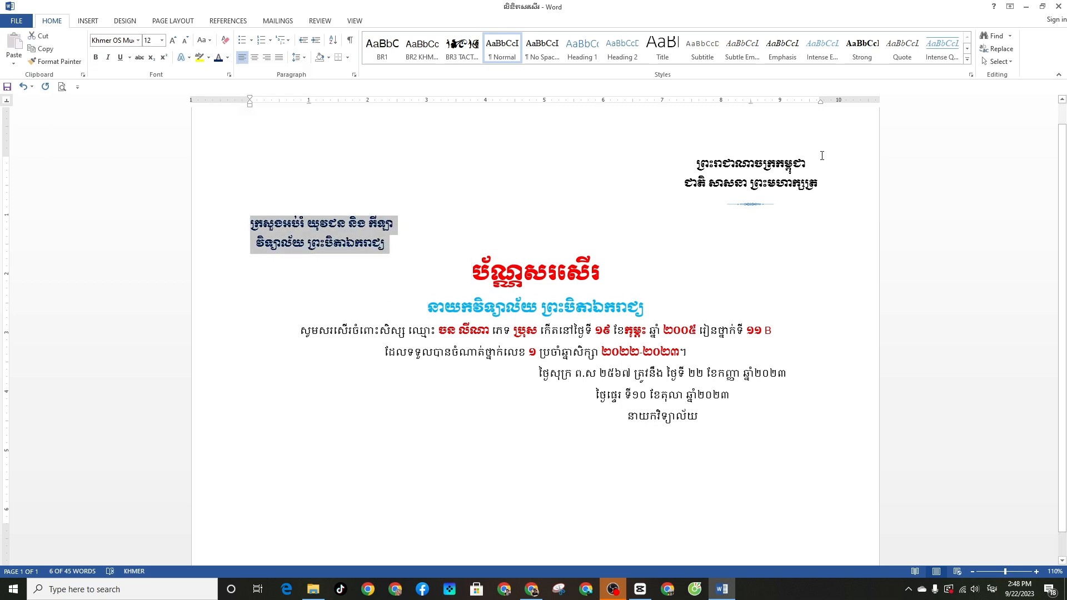
drag(821, 185, 696, 162)
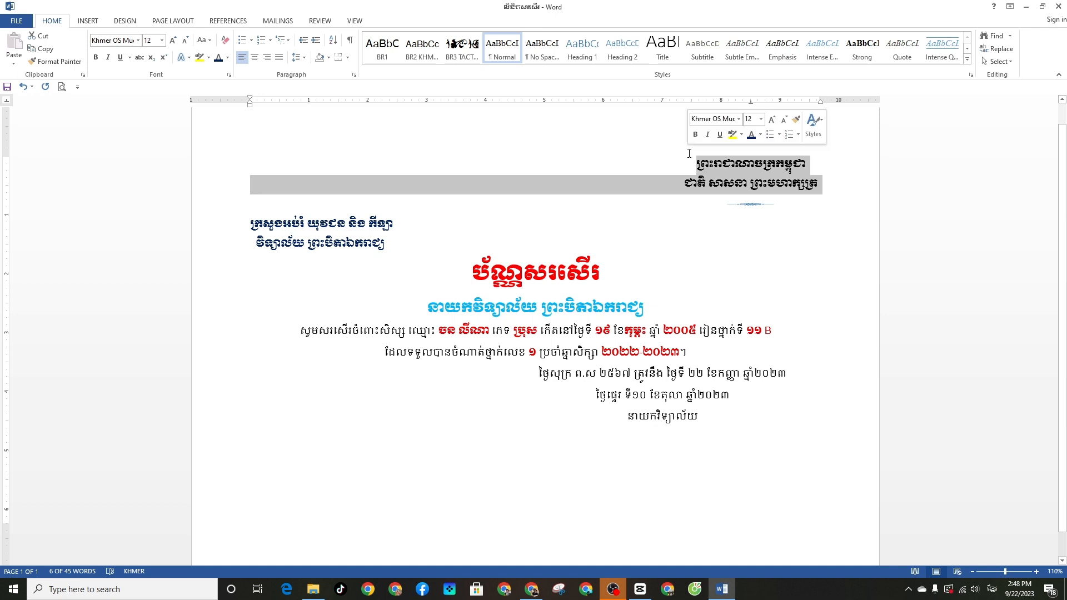
click(227, 57)
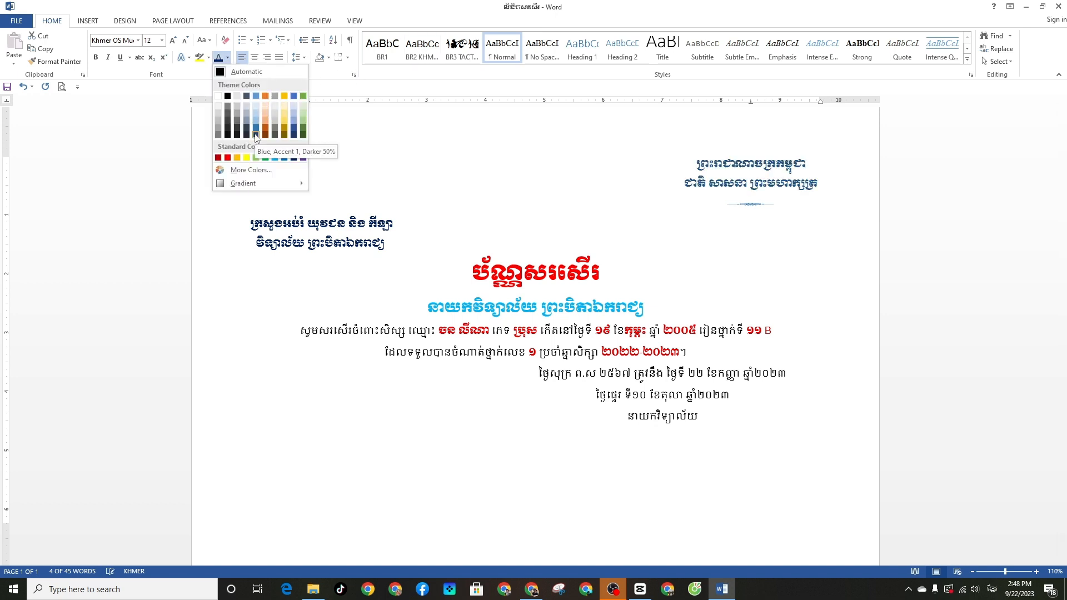
click(256, 136)
Select the text of the closing signature line
click(645, 272)
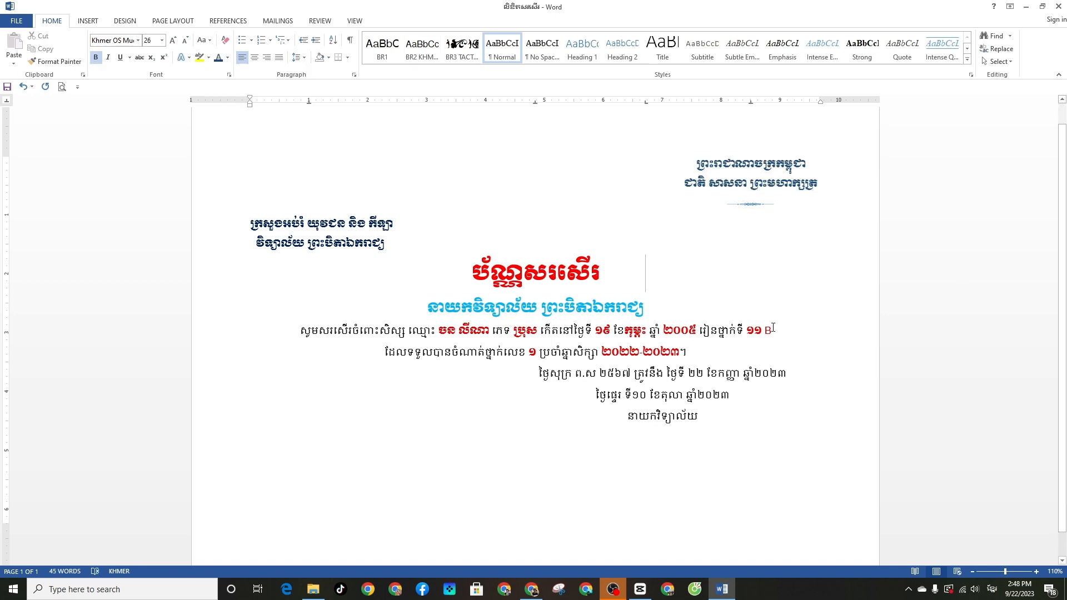
click(668, 418)
drag(639, 418, 626, 420)
click(618, 421)
drag(699, 418, 626, 417)
click(639, 416)
Select the whole closing line នាយកវិទ្យាល័យ
drag(702, 417, 620, 414)
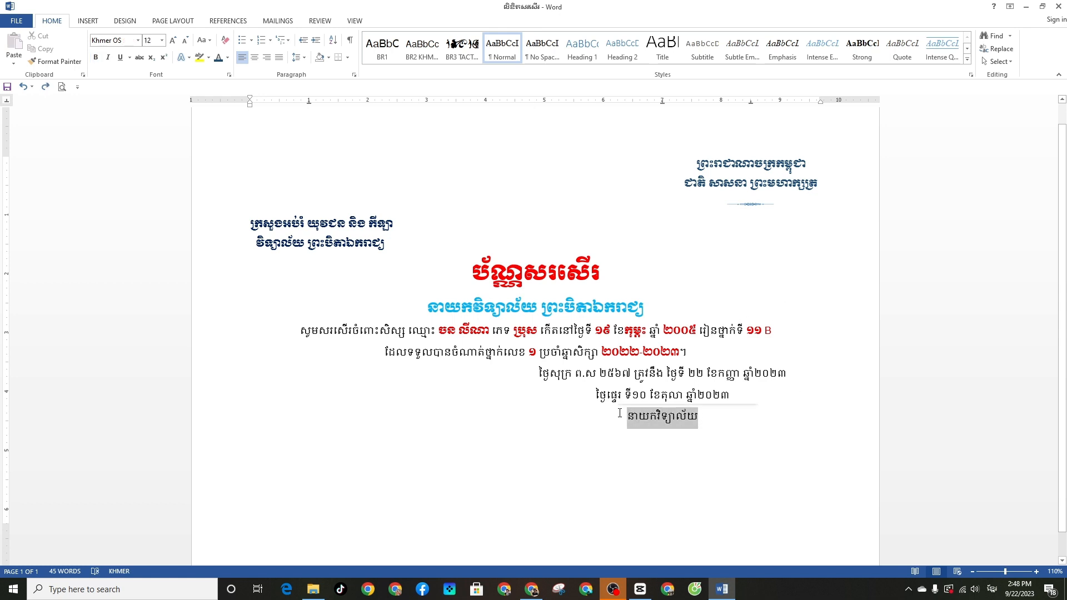
click(620, 416)
drag(701, 419, 675, 419)
drag(660, 419, 624, 419)
click(705, 421)
drag(705, 421, 625, 418)
click(627, 417)
triple_click(695, 420)
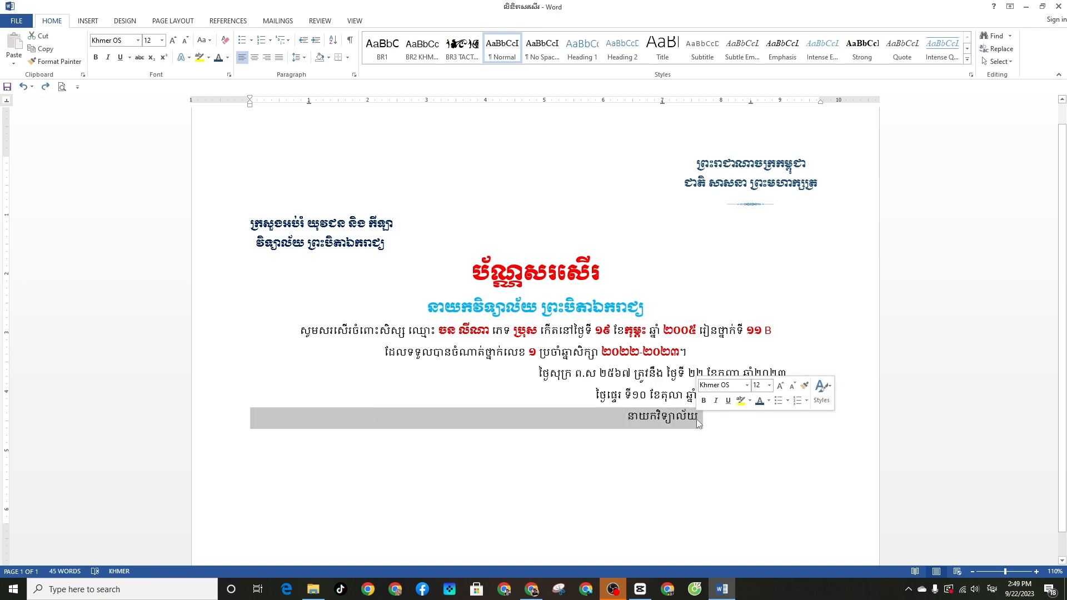
Colour the closing line light blue and set it in Khmer OS Muol Light
click(227, 58)
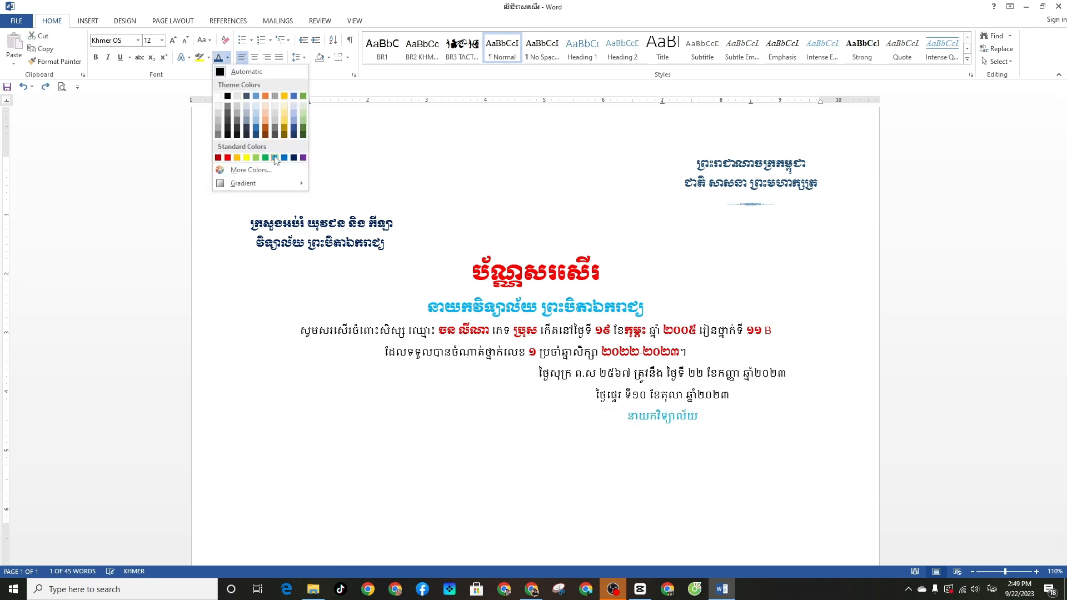
click(275, 157)
click(137, 40)
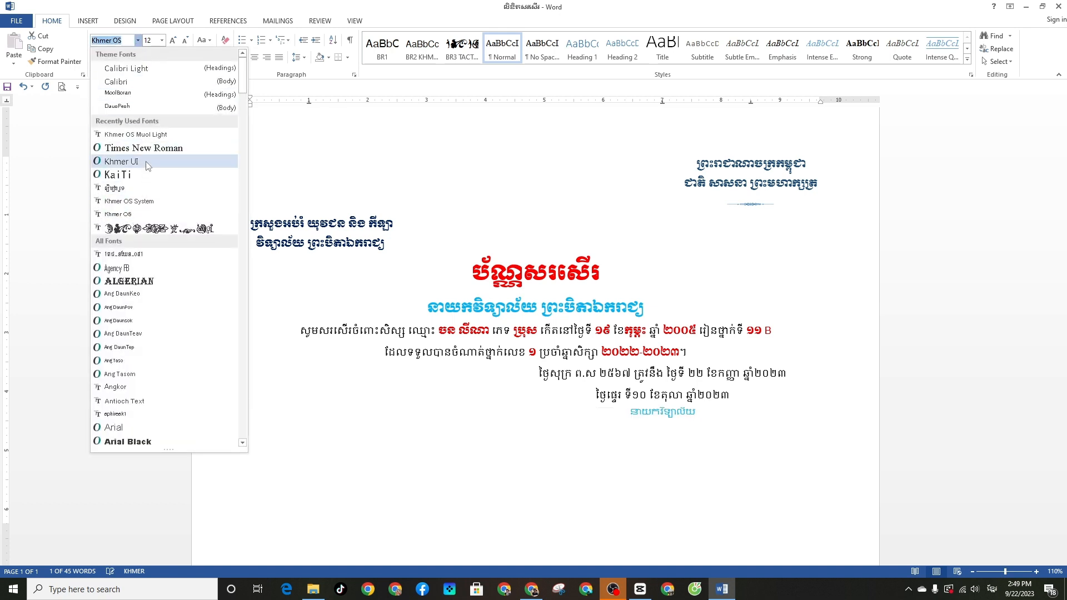
click(134, 134)
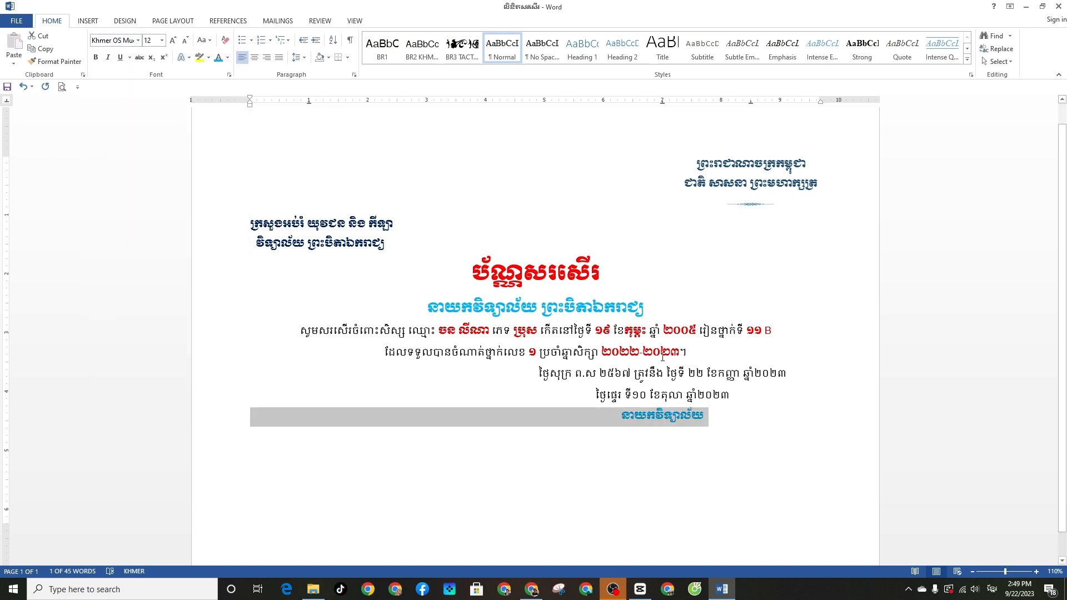
click(736, 424)
Recolour the closing line dark blue
double_click(663, 413)
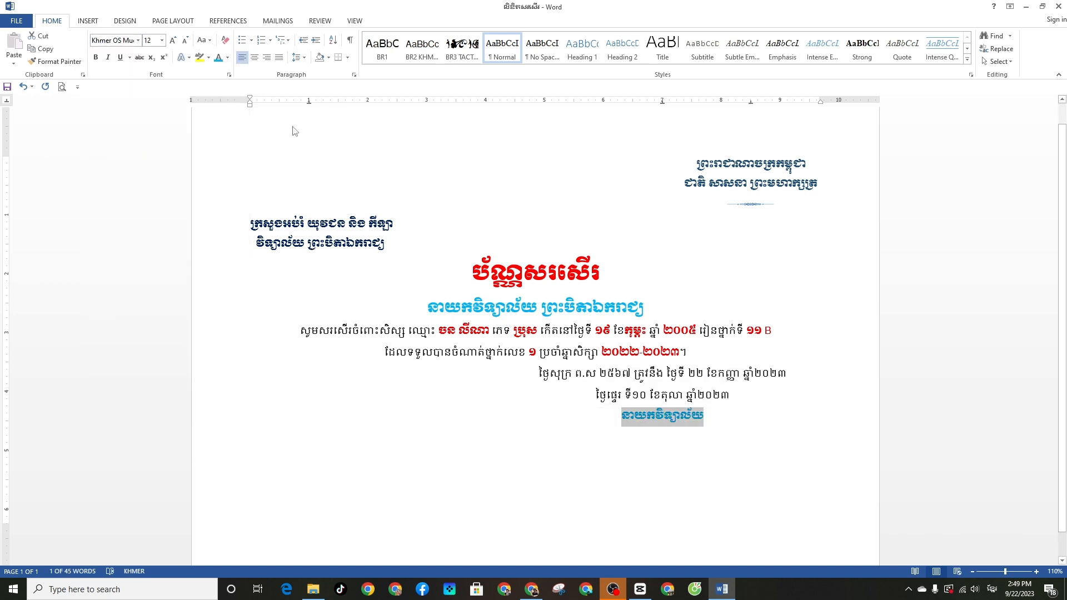
click(227, 57)
click(294, 158)
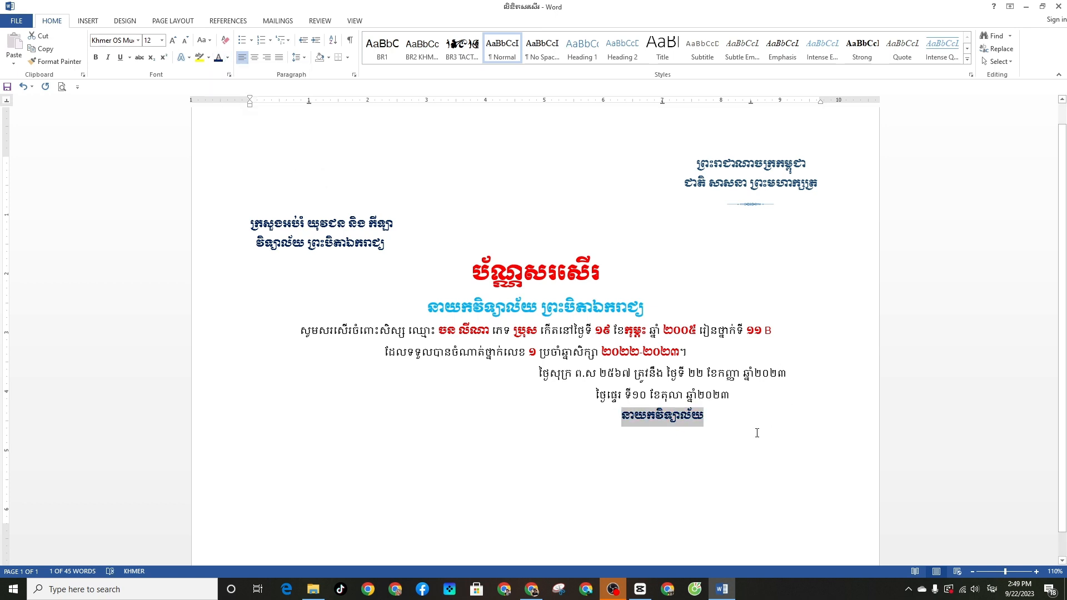
click(755, 500)
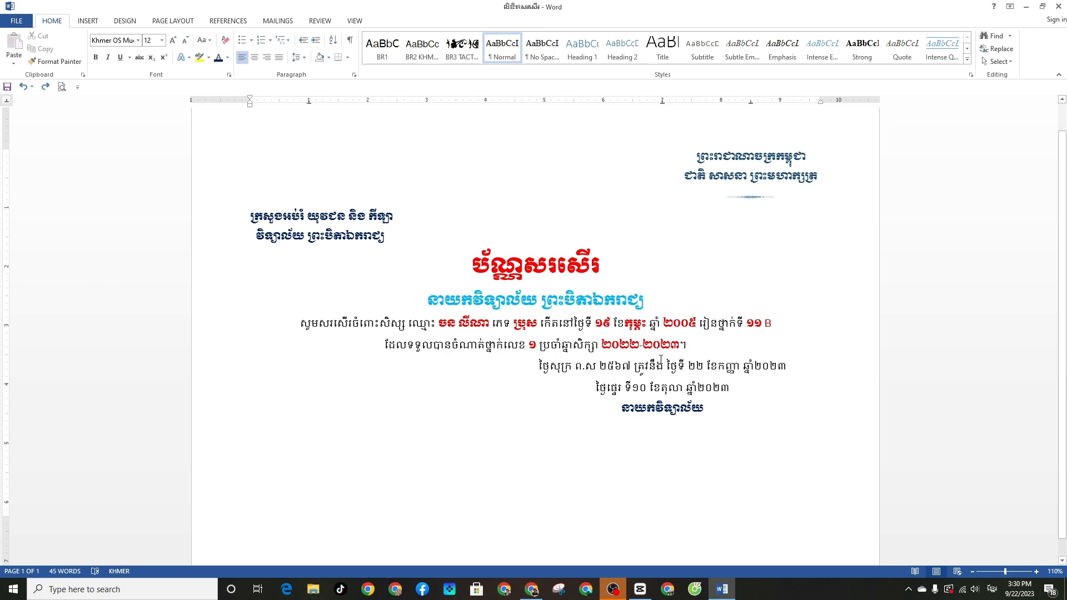
Insert the gold frame image download__3_-removebg-preview from the Downloads folder
scroll(226, 155, up, 1)
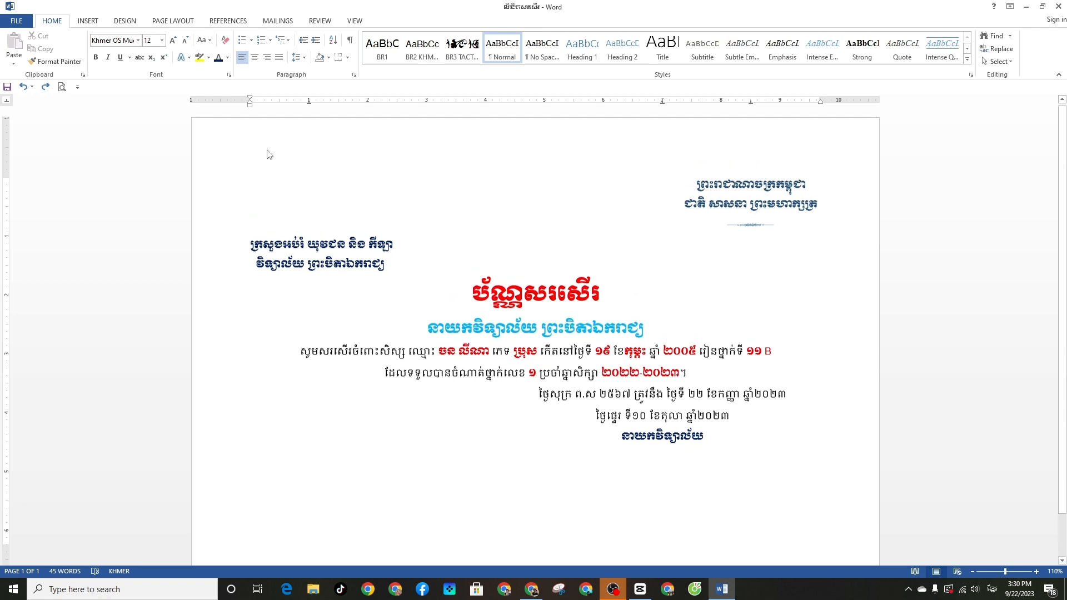
click(87, 21)
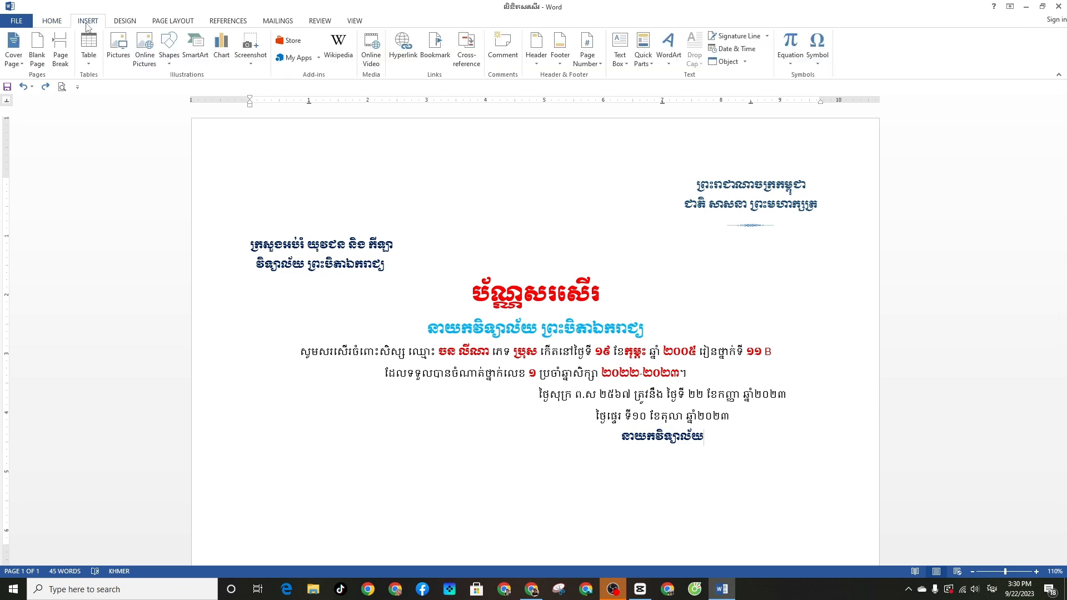
click(126, 53)
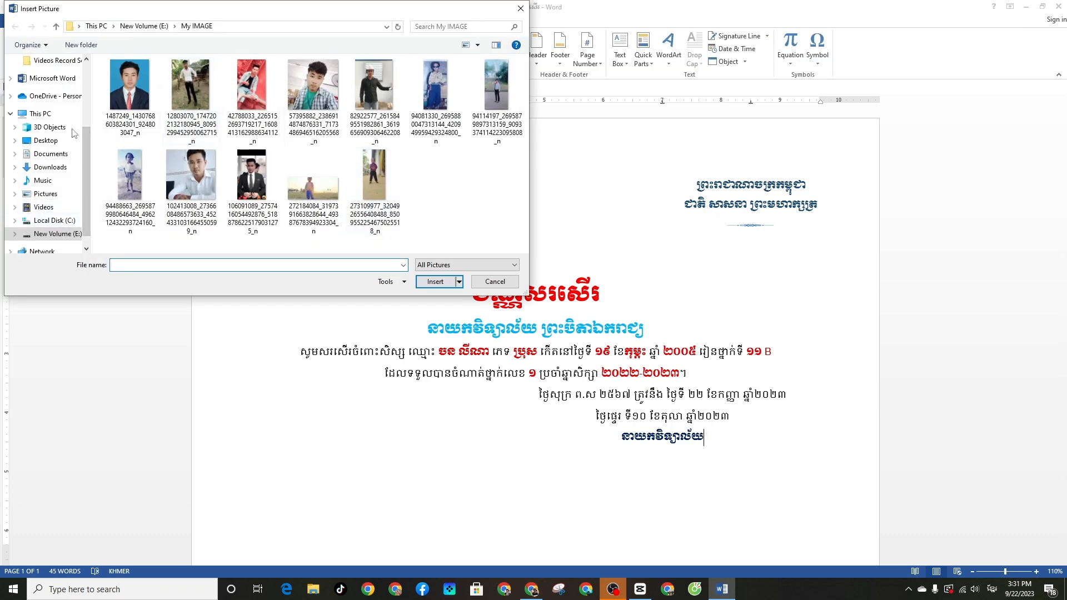
click(56, 26)
scroll(78, 83, up, 1)
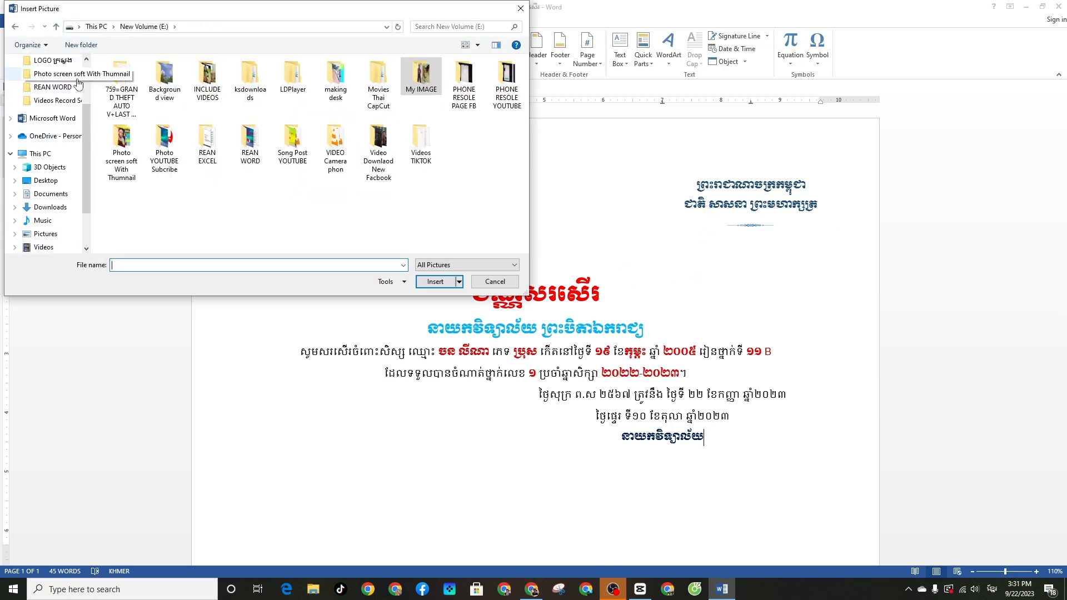
scroll(75, 89, up, 1)
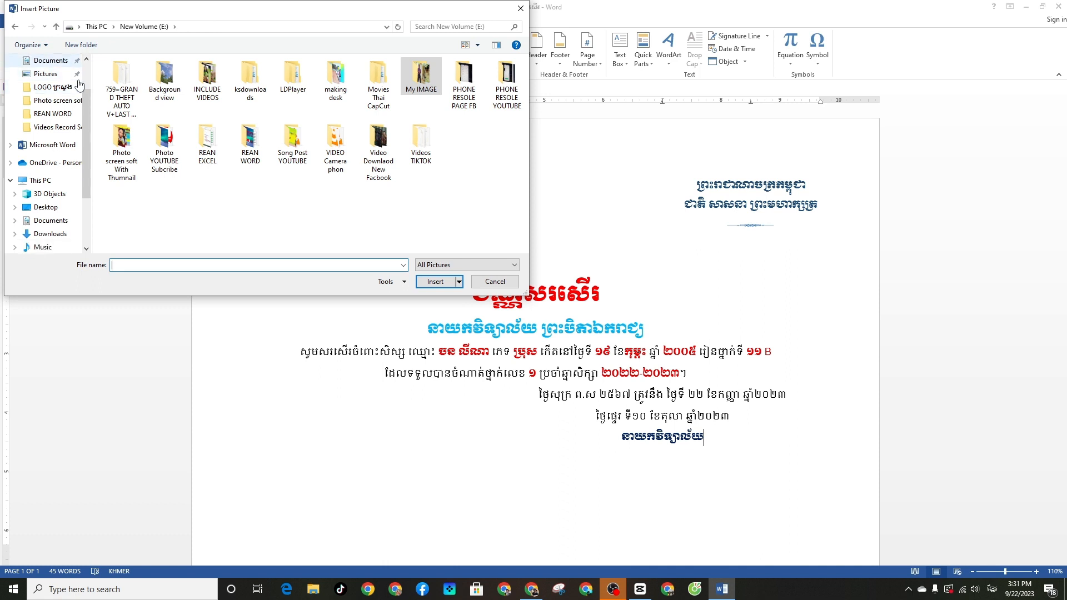
click(56, 236)
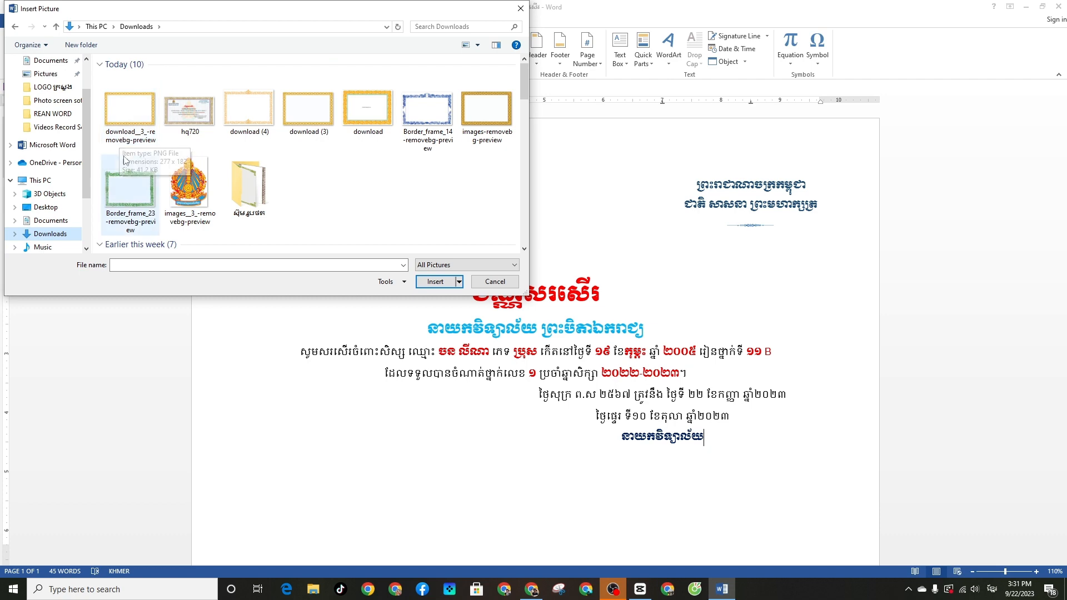
click(129, 127)
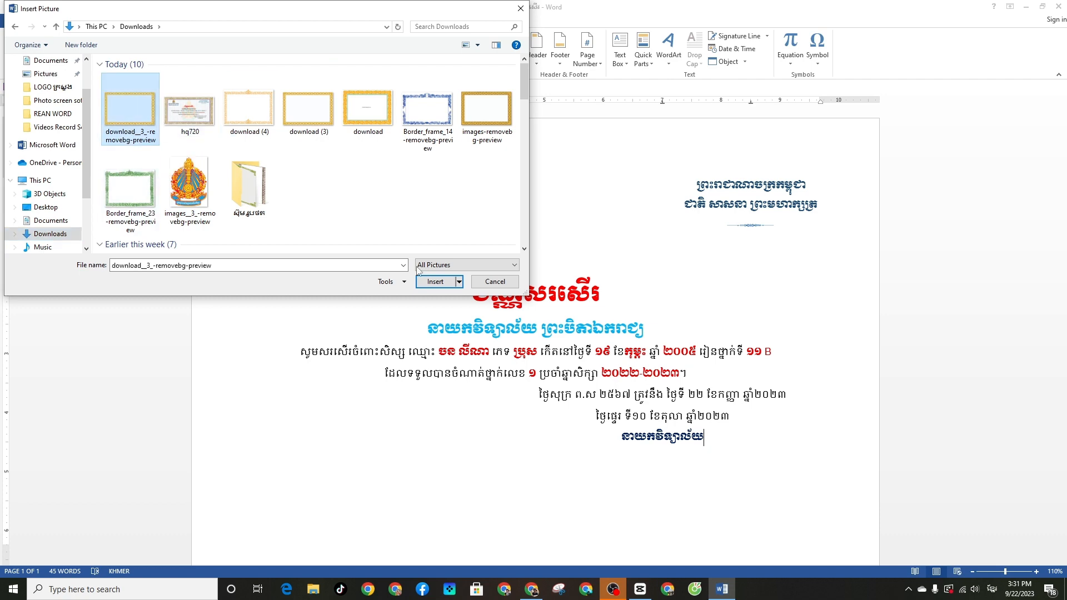
click(435, 281)
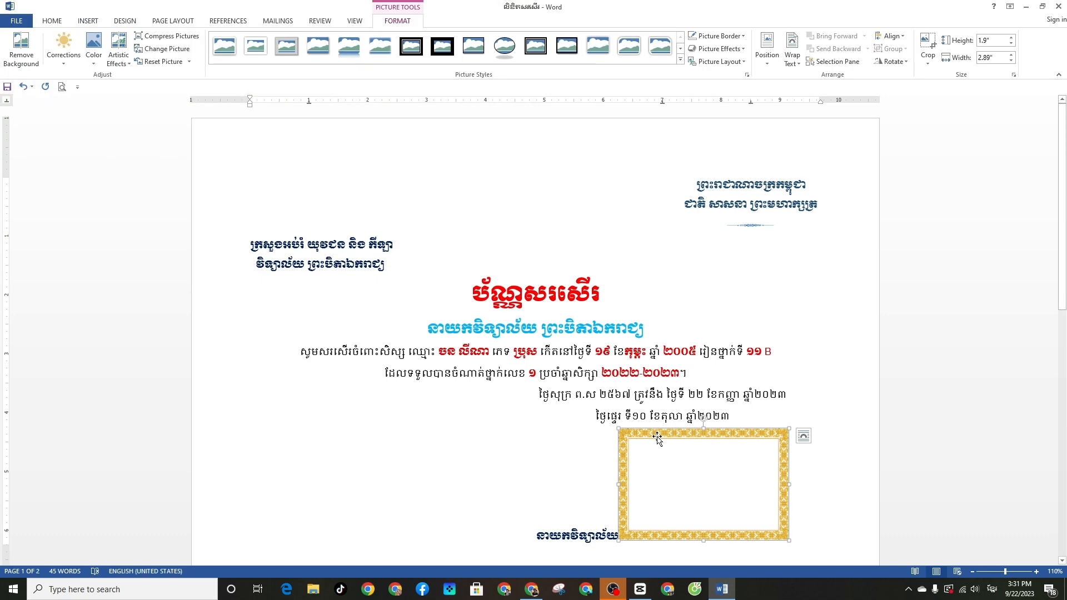
Place the gold frame behind the text and stretch it to cover the whole page
click(804, 436)
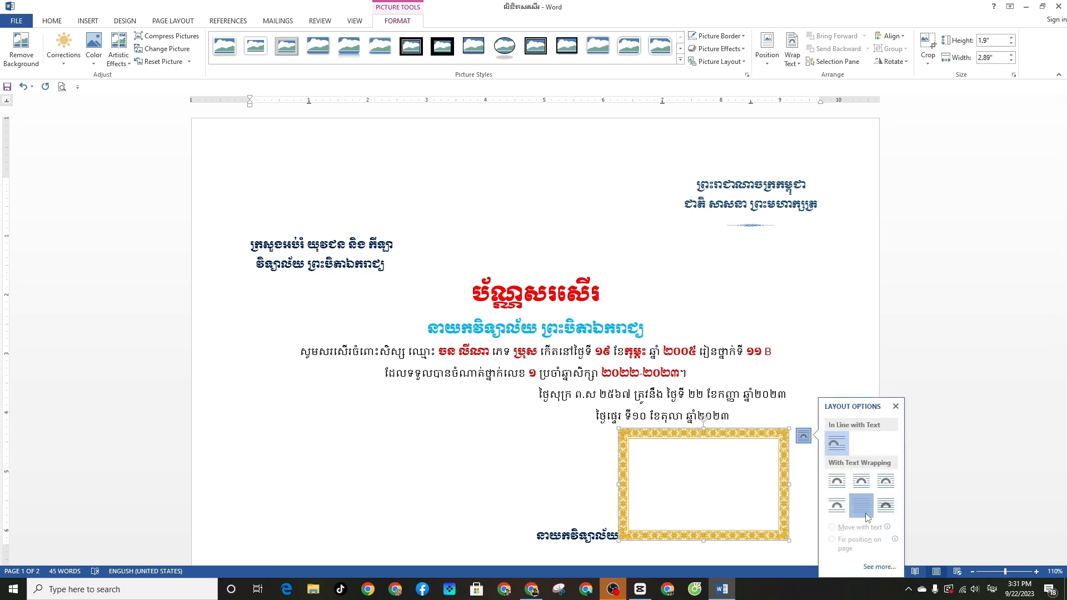
click(861, 506)
drag(628, 453, 197, 149)
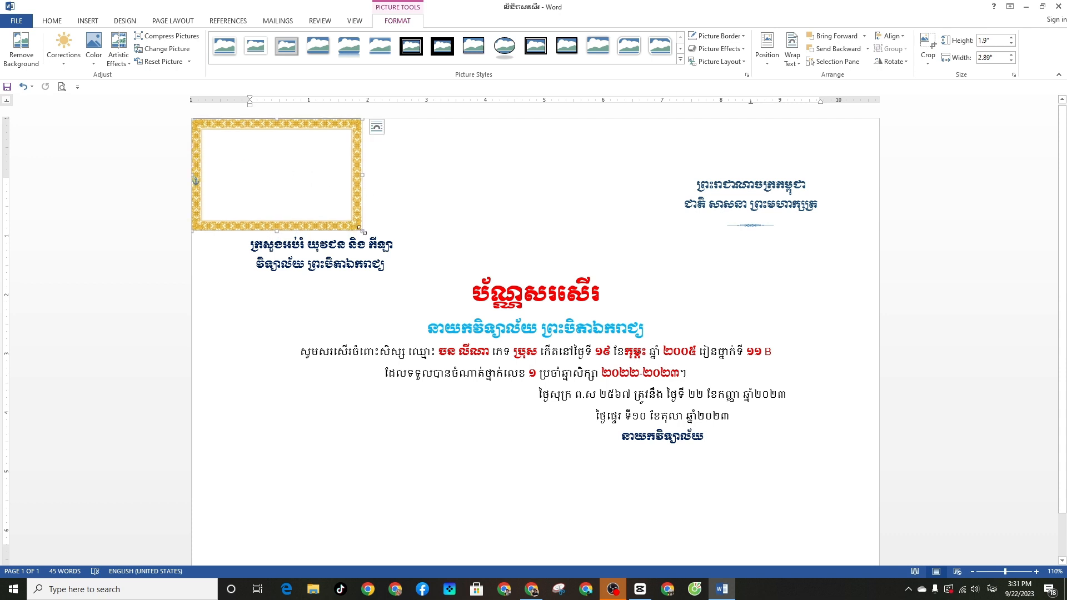
drag(362, 229, 788, 519)
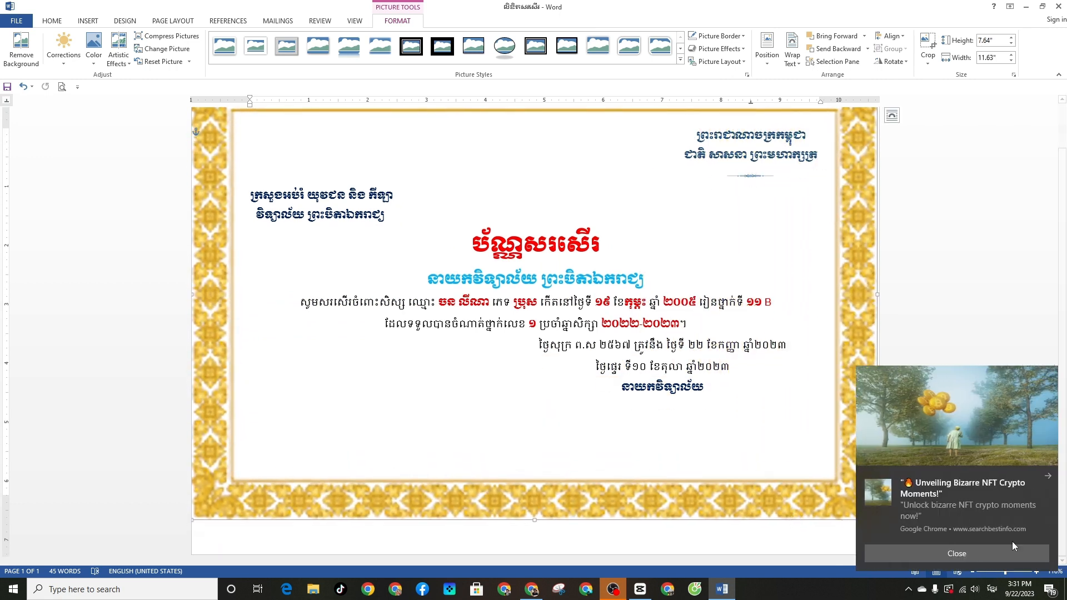
click(1046, 478)
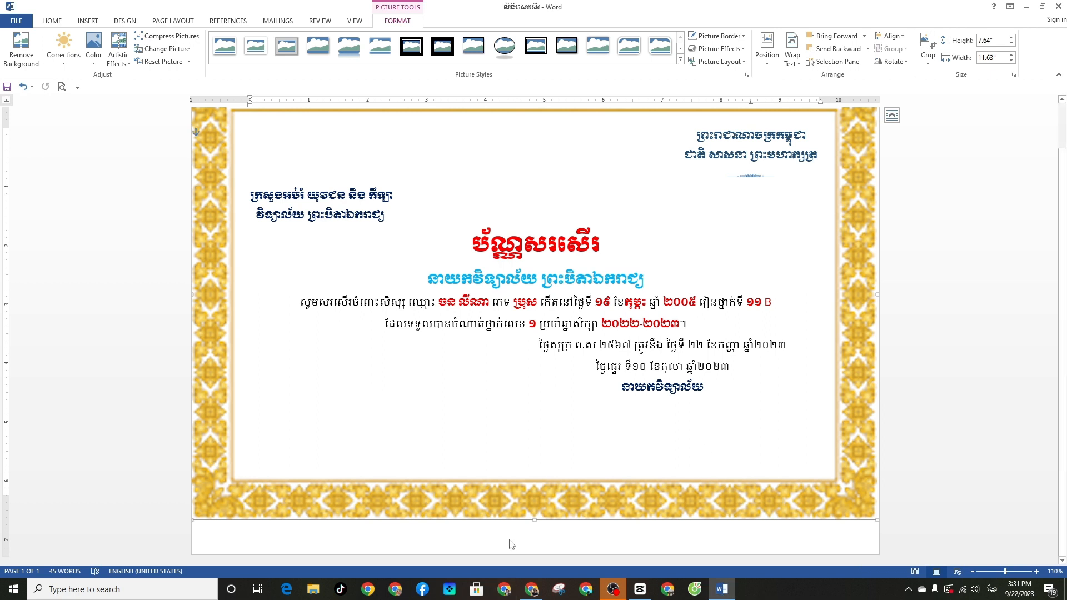
drag(534, 520, 541, 554)
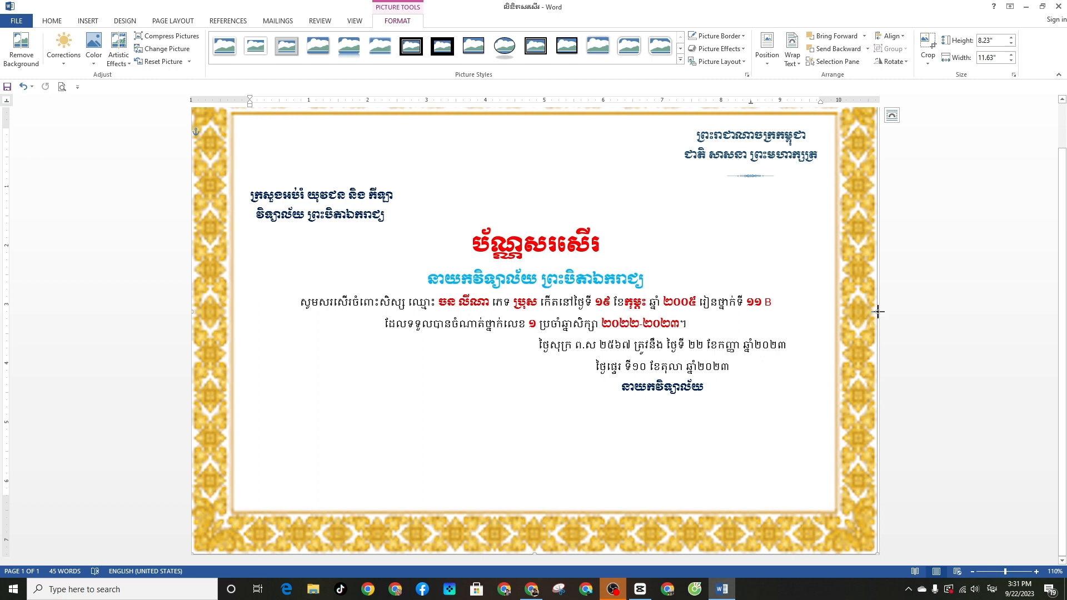
drag(876, 312, 880, 312)
scroll(525, 243, up, 2)
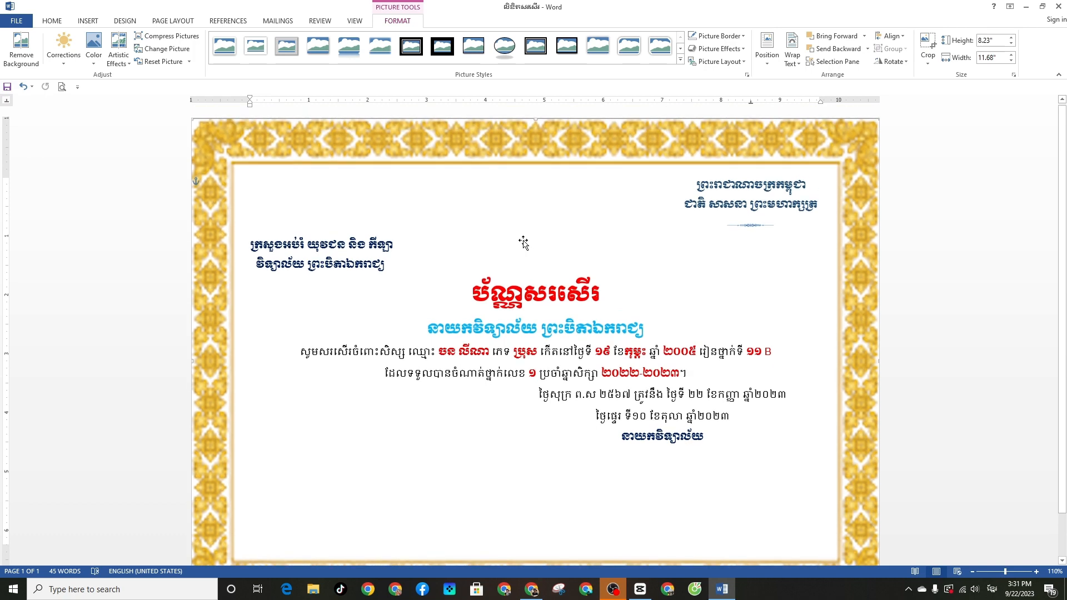
scroll(239, 265, down, 2)
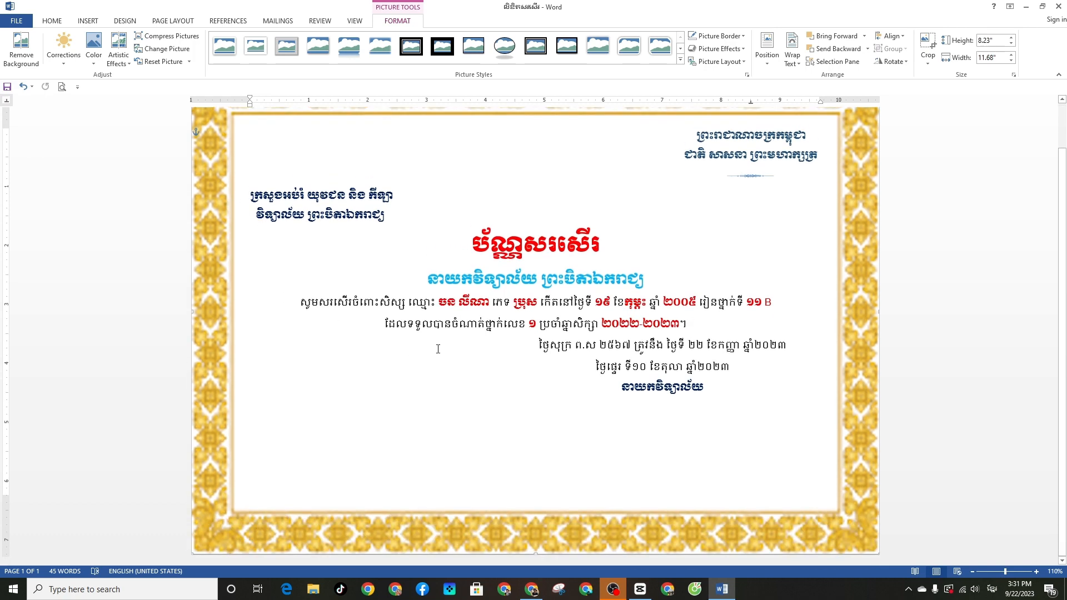
scroll(438, 348, up, 2)
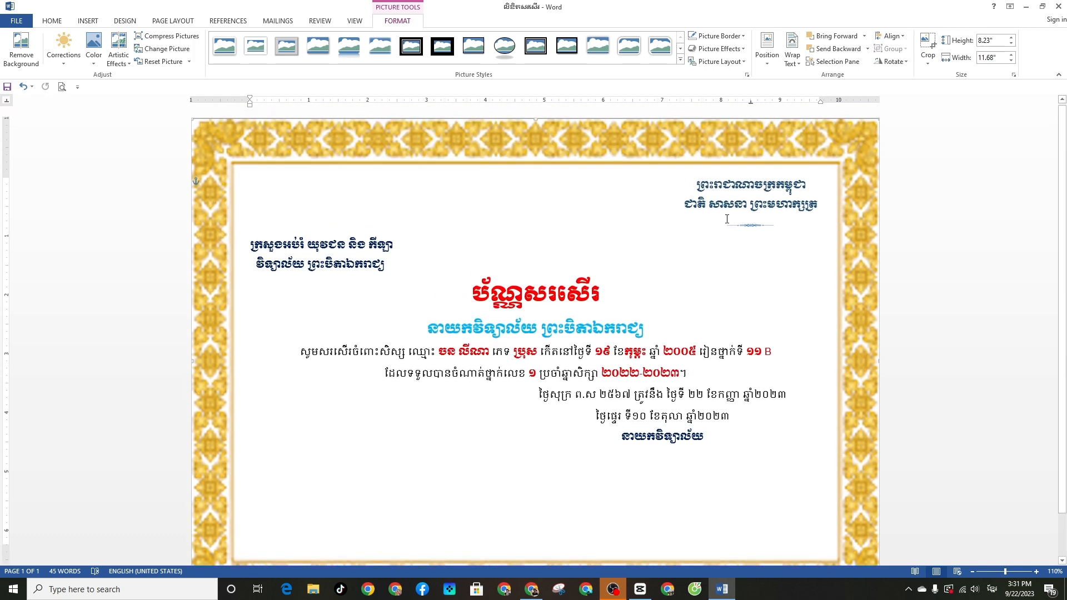
Align the frame to the page with Align Center and Align Middle
click(891, 35)
click(900, 64)
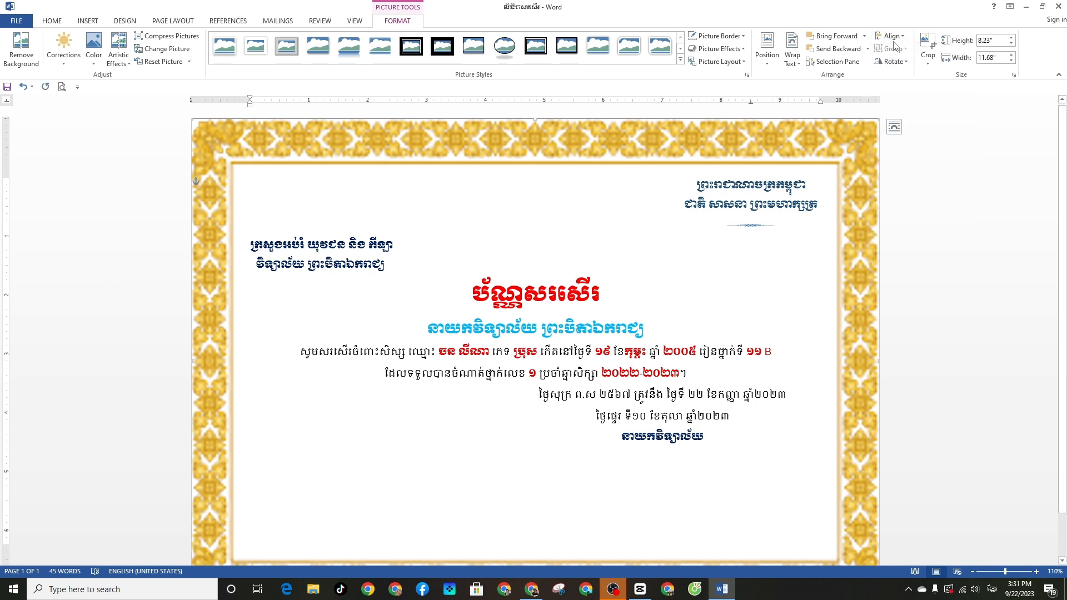
click(890, 36)
click(904, 104)
scroll(876, 192, down, 2)
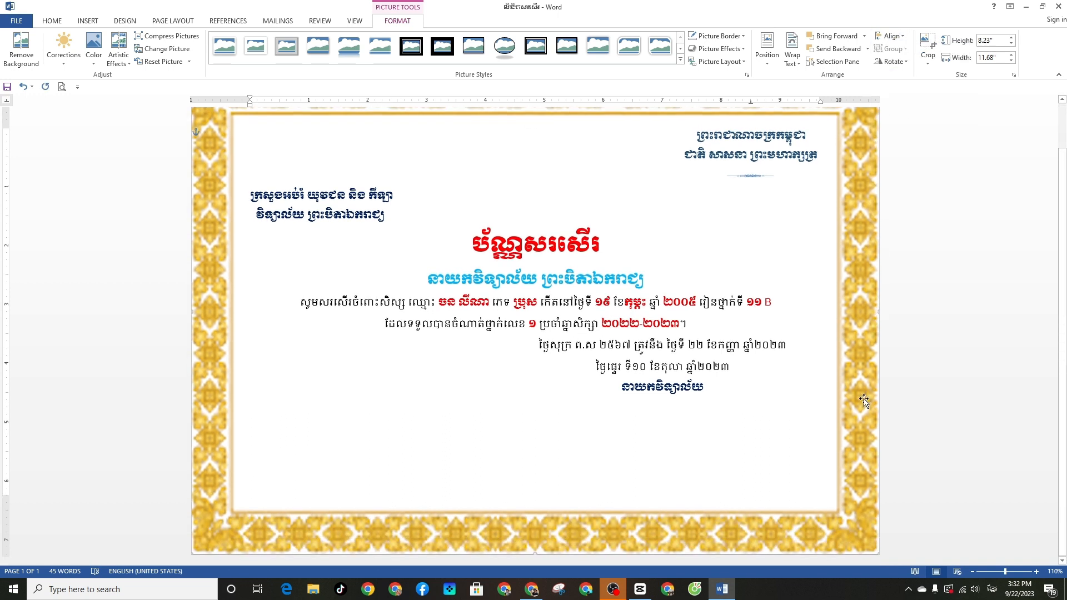
scroll(201, 125, up, 2)
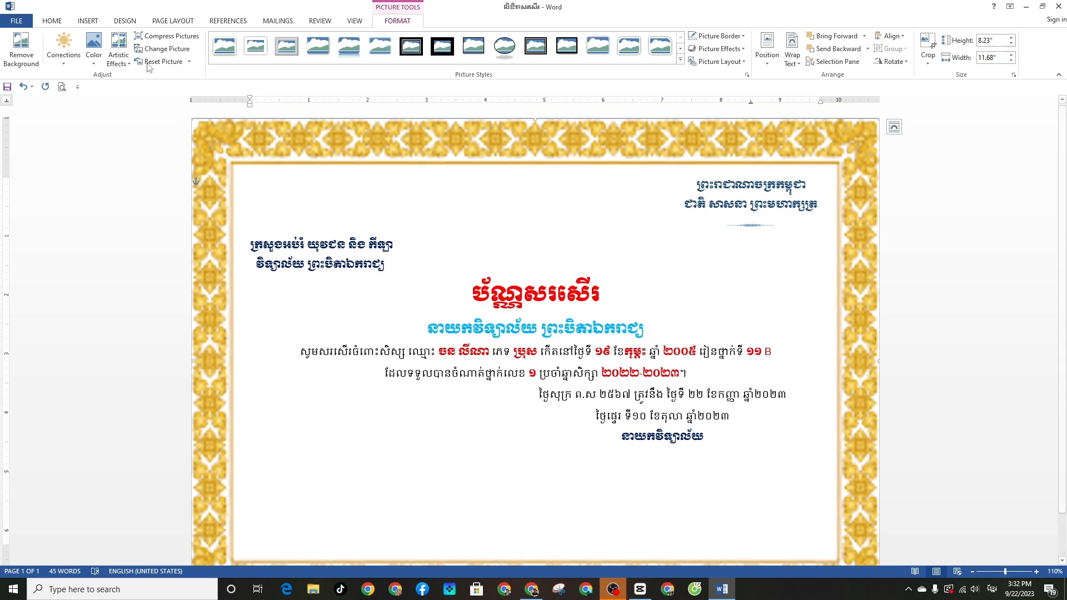
Insert the emblem image images_3_-removebg-preview into the certificate
click(88, 21)
click(117, 50)
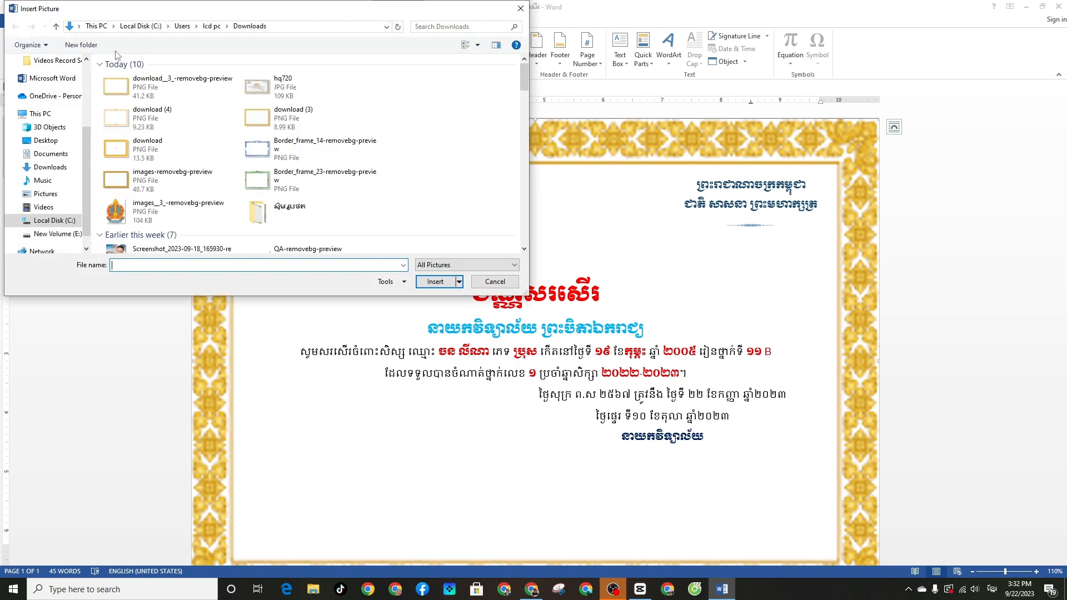
click(125, 218)
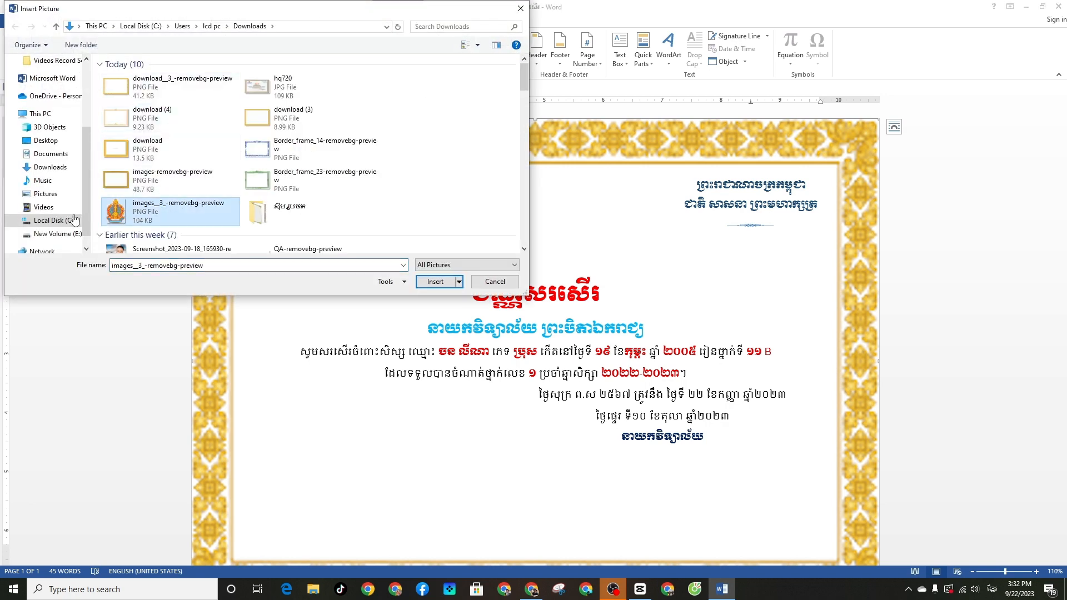
click(435, 282)
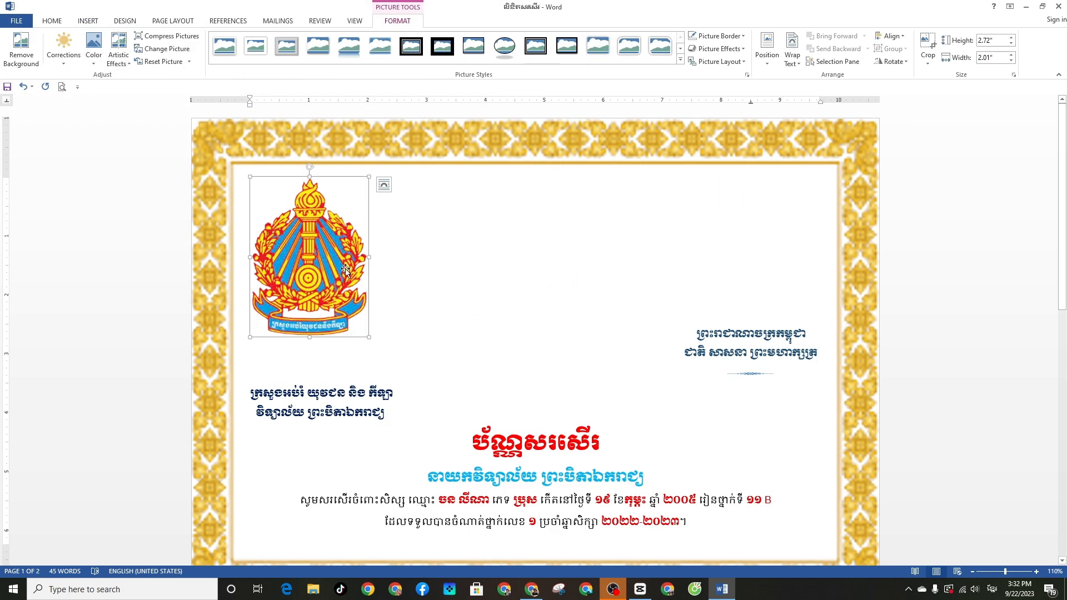
Set the emblem behind the text and shrink it to a small logo above the left heading
click(384, 184)
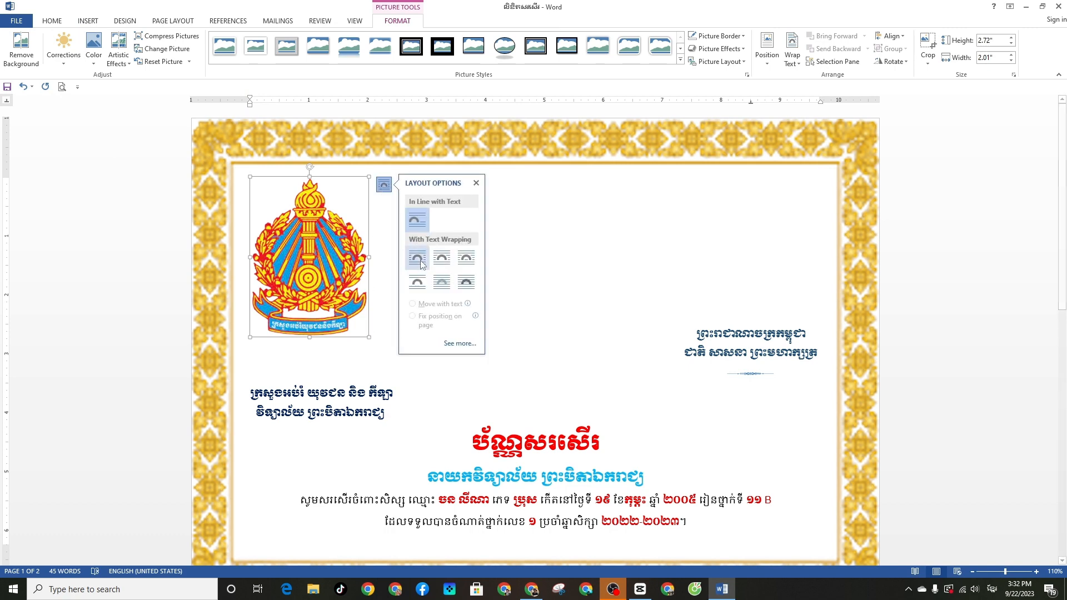
click(442, 281)
drag(365, 335, 346, 198)
click(315, 184)
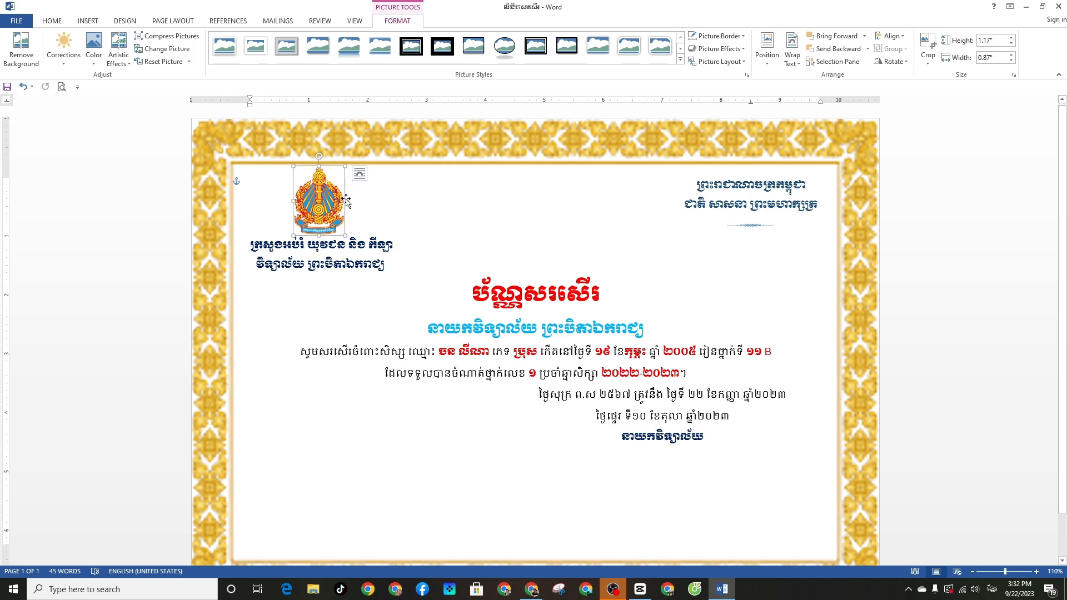
click(386, 214)
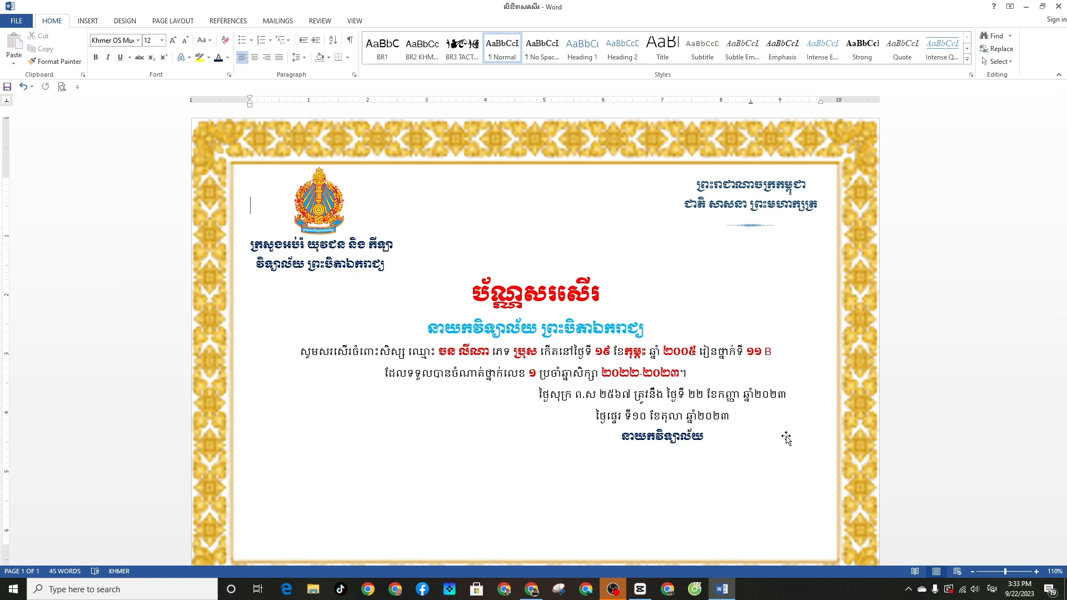
Insert a second copy of the emblem and set it behind the text
click(87, 21)
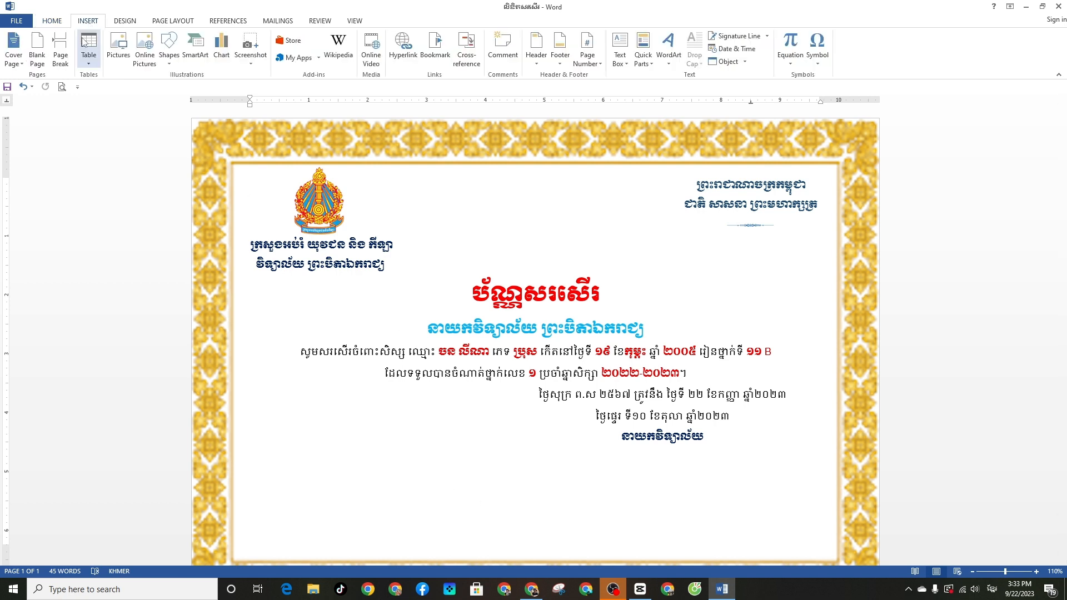
click(89, 48)
click(118, 224)
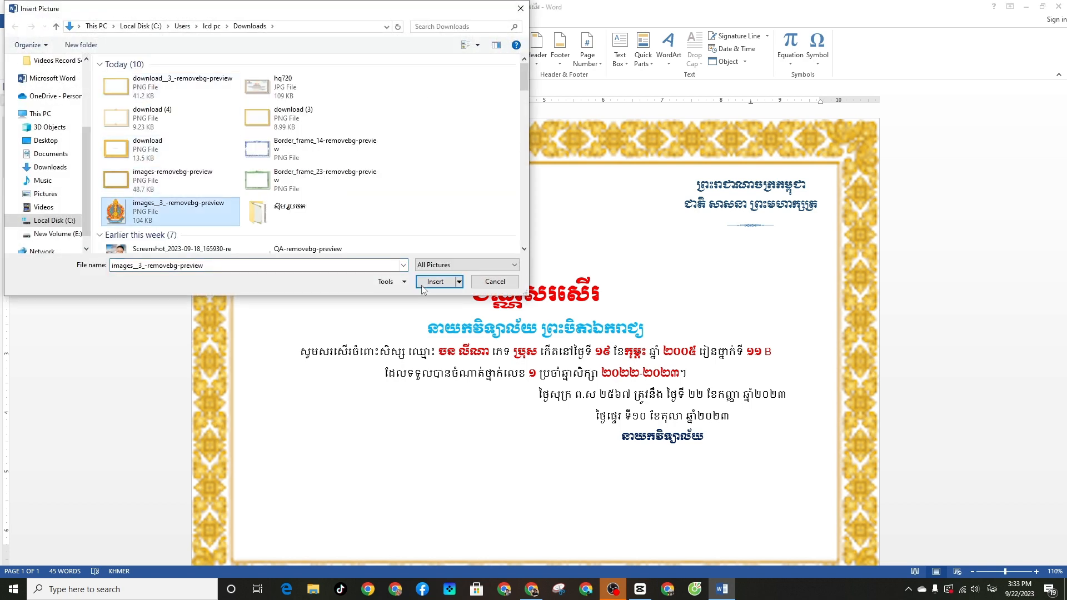
click(425, 285)
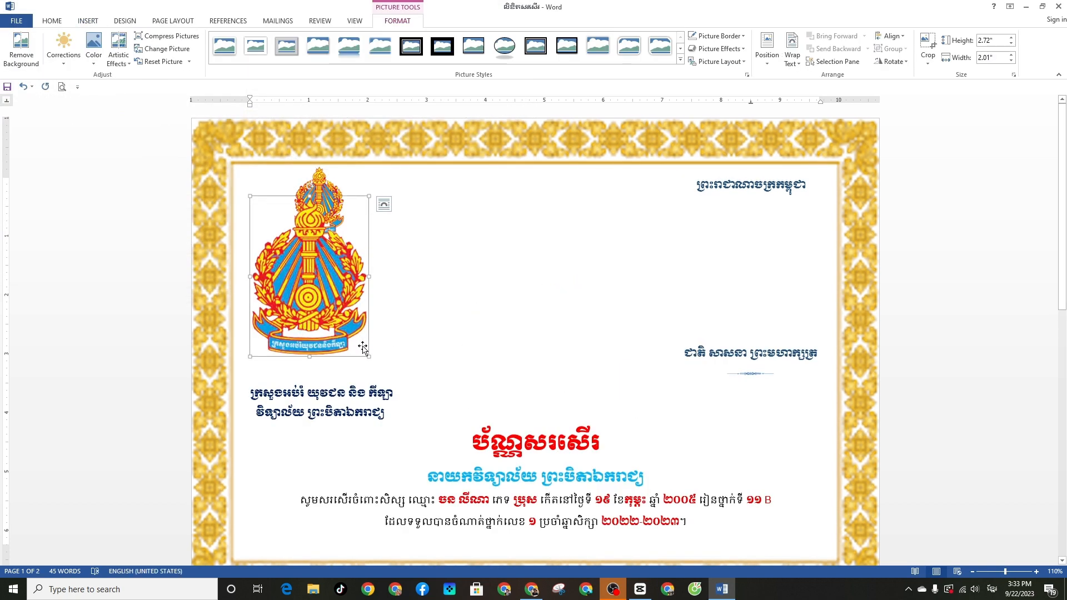
click(455, 382)
click(258, 247)
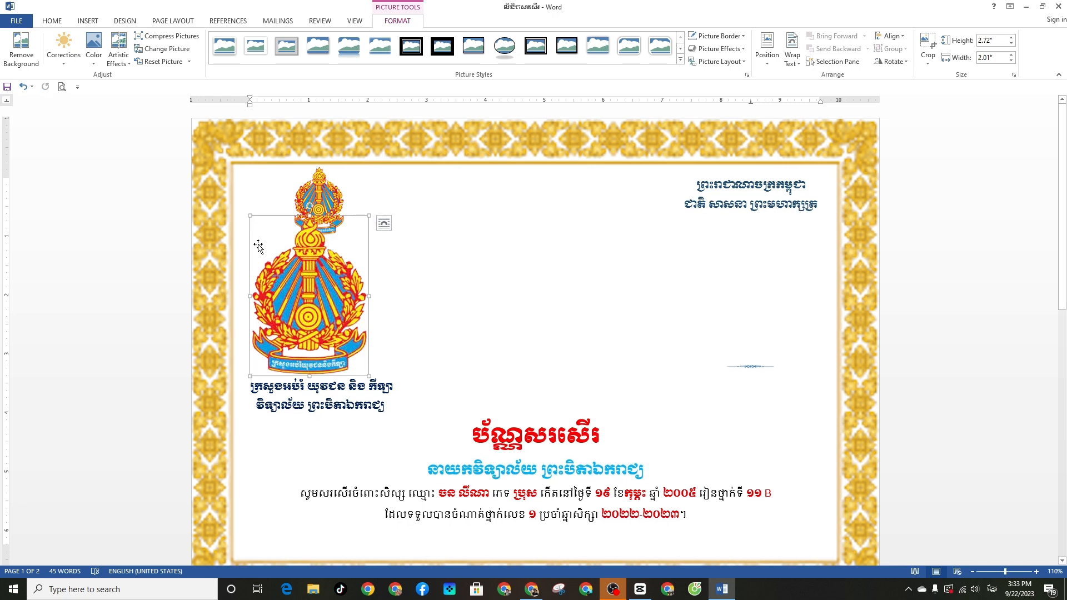
click(383, 223)
click(440, 320)
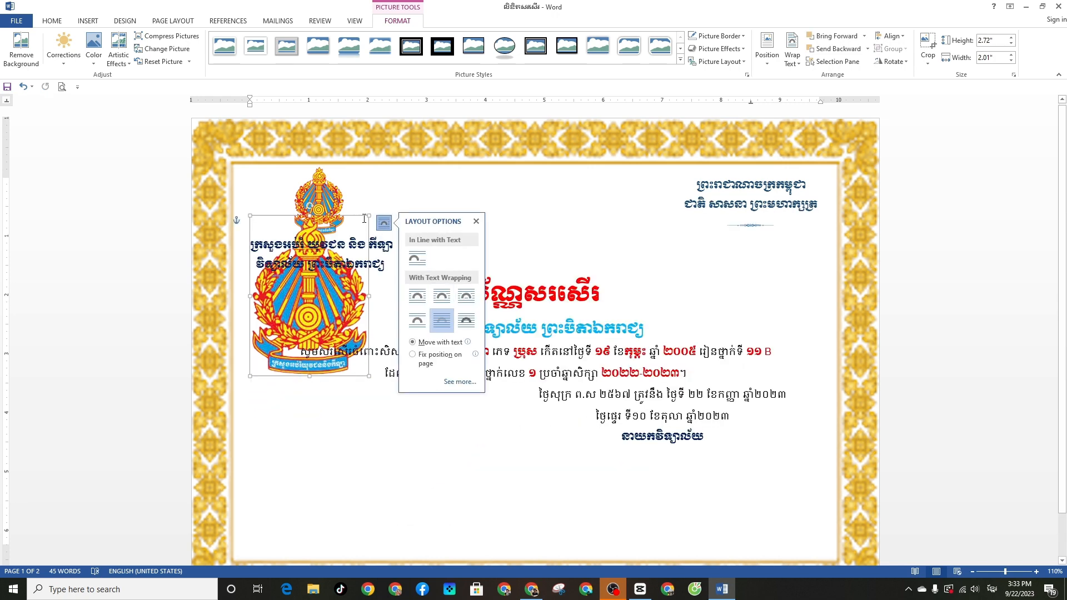
Enlarge the emblem to 5.12" high over the certificate's centre
drag(364, 376, 587, 488)
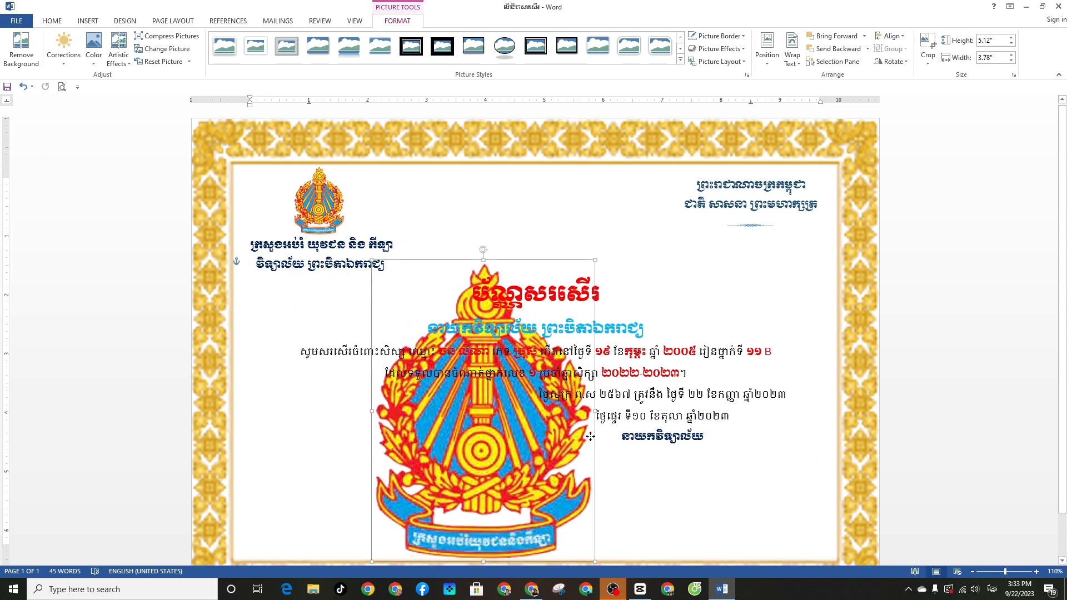
drag(590, 436, 642, 414)
scroll(673, 375, down, 2)
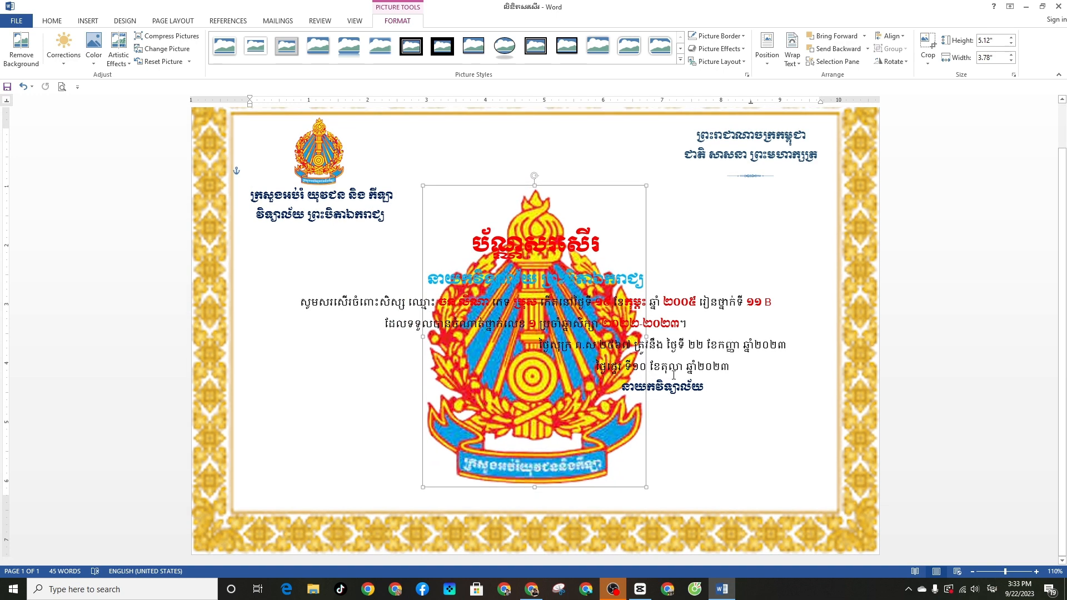
drag(624, 451, 626, 428)
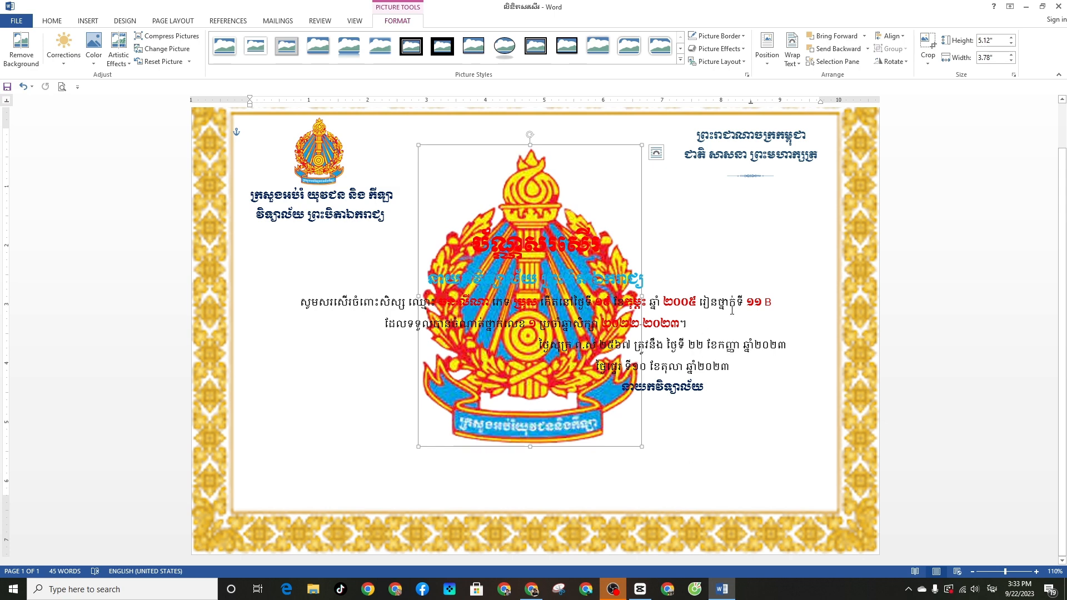
scroll(741, 310, up, 2)
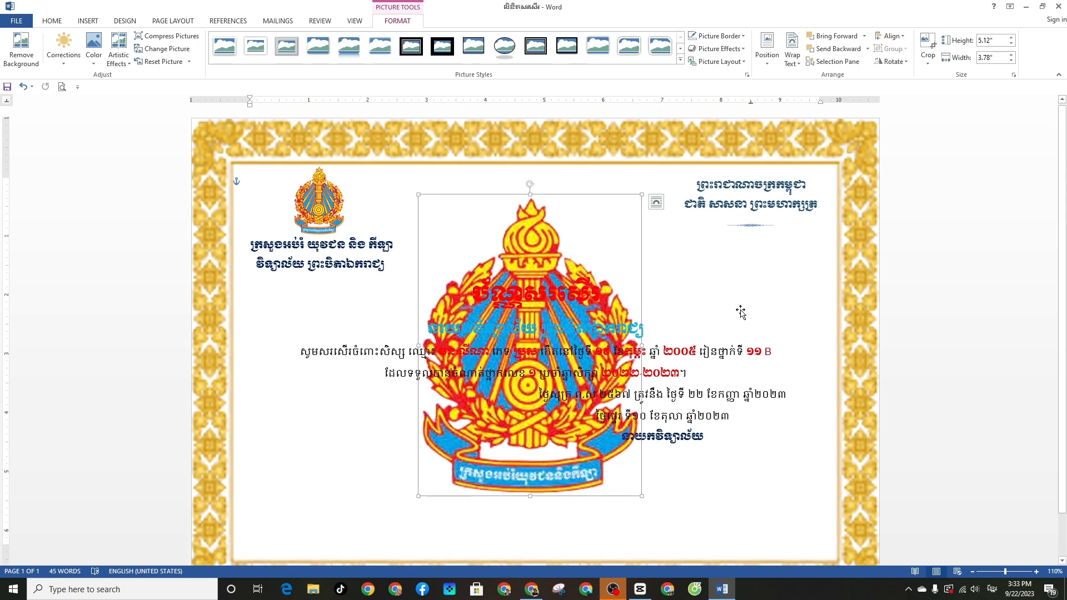
scroll(741, 311, down, 2)
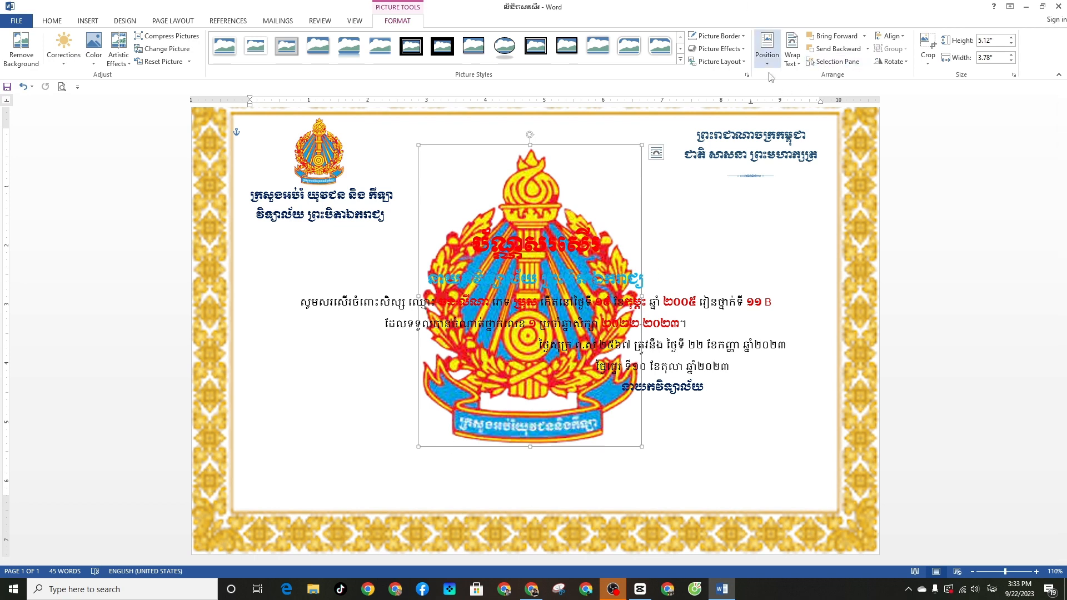
Centre the emblem on the page with Align Center and Align Middle
click(889, 35)
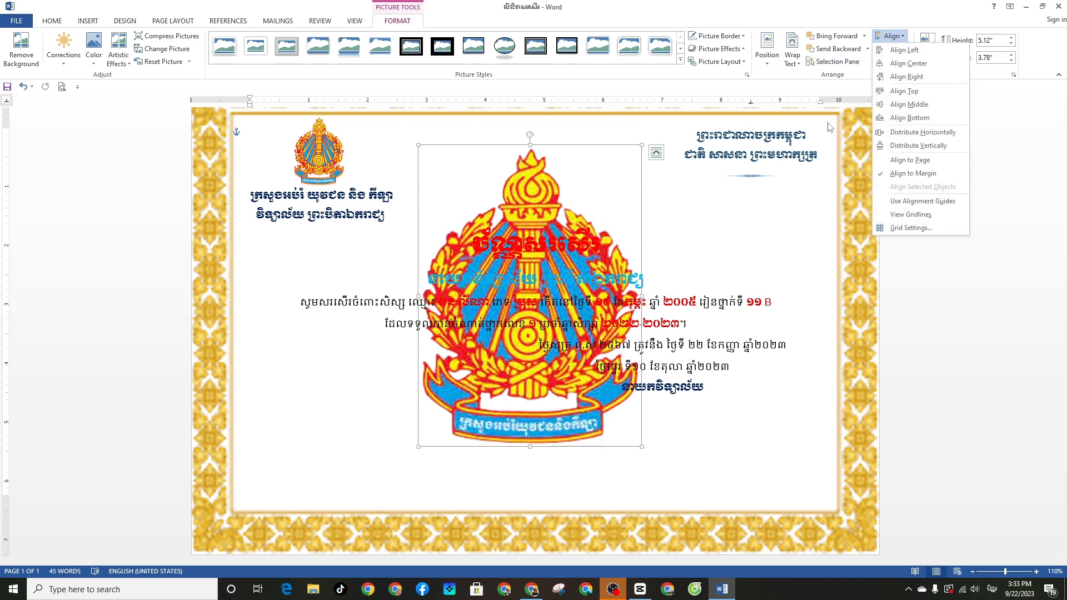
click(908, 63)
click(889, 35)
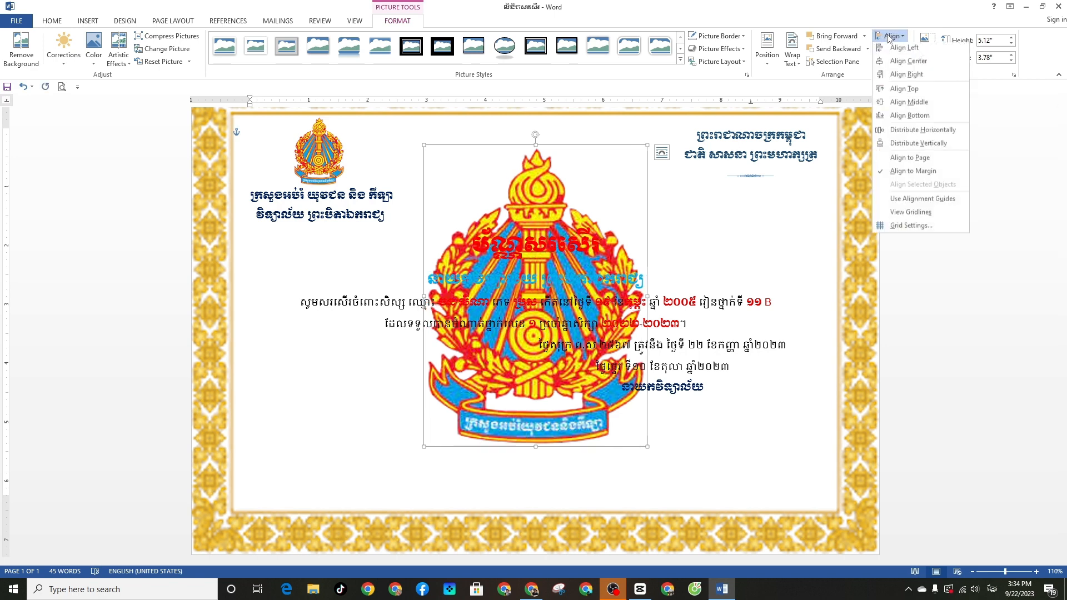
click(897, 106)
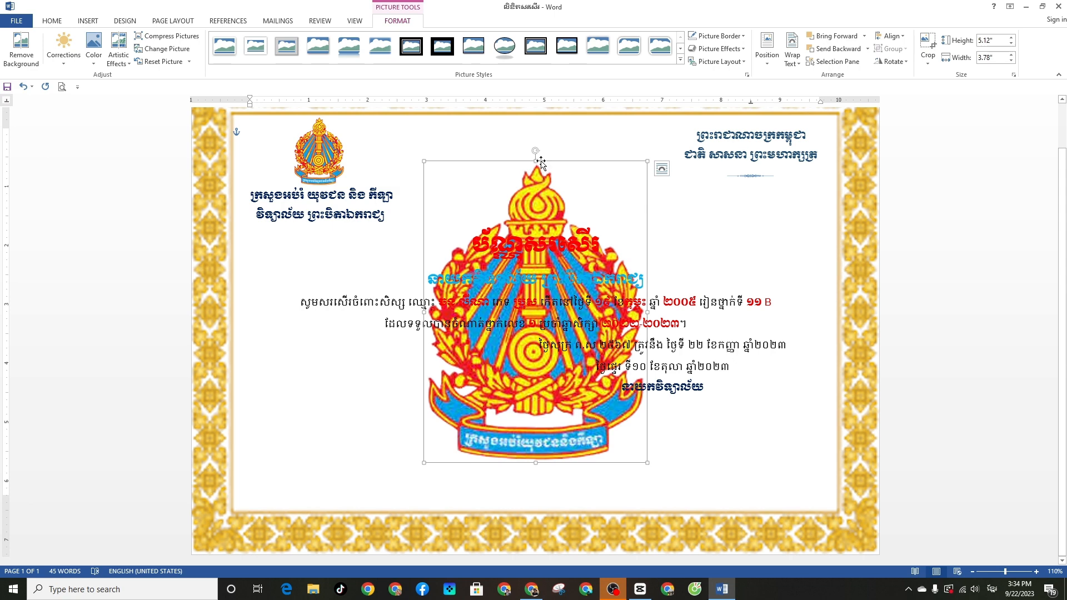
Recolour the large emblem with Washout so it becomes a faint watermark
click(94, 61)
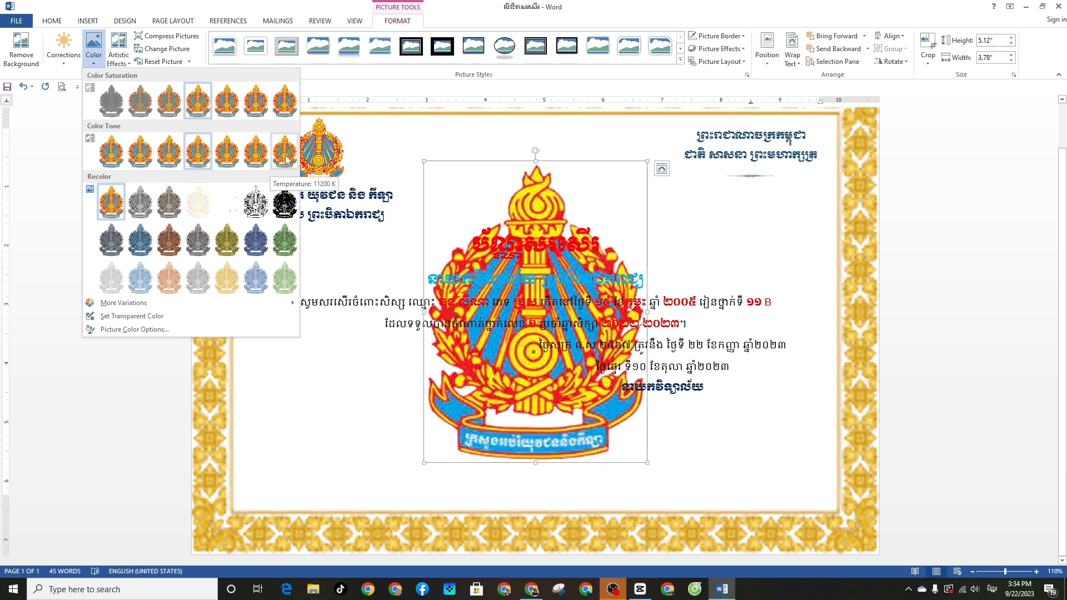
click(199, 213)
click(708, 428)
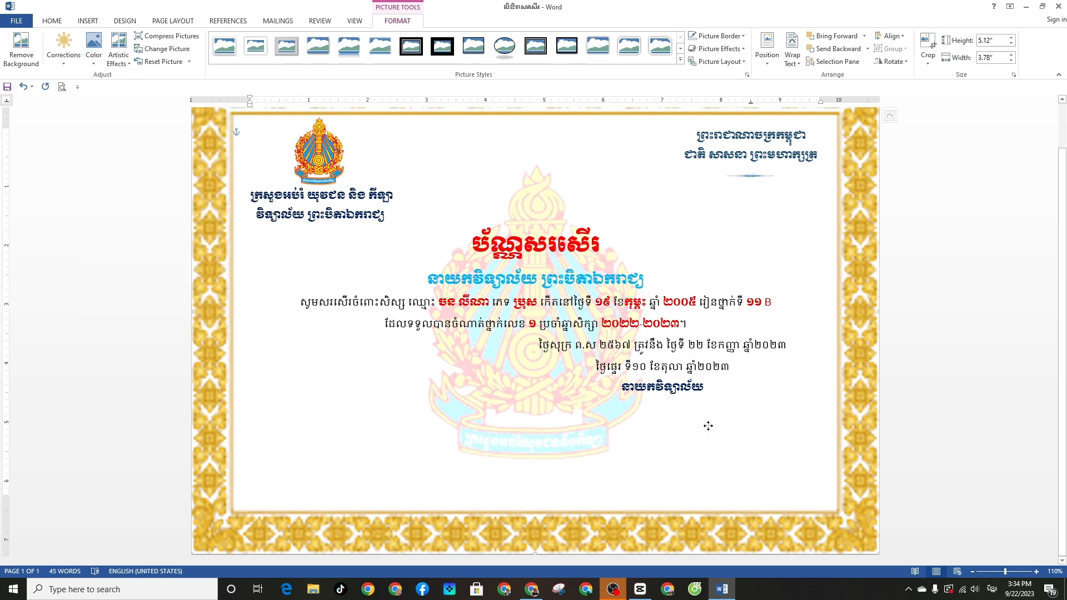
scroll(624, 202, up, 2)
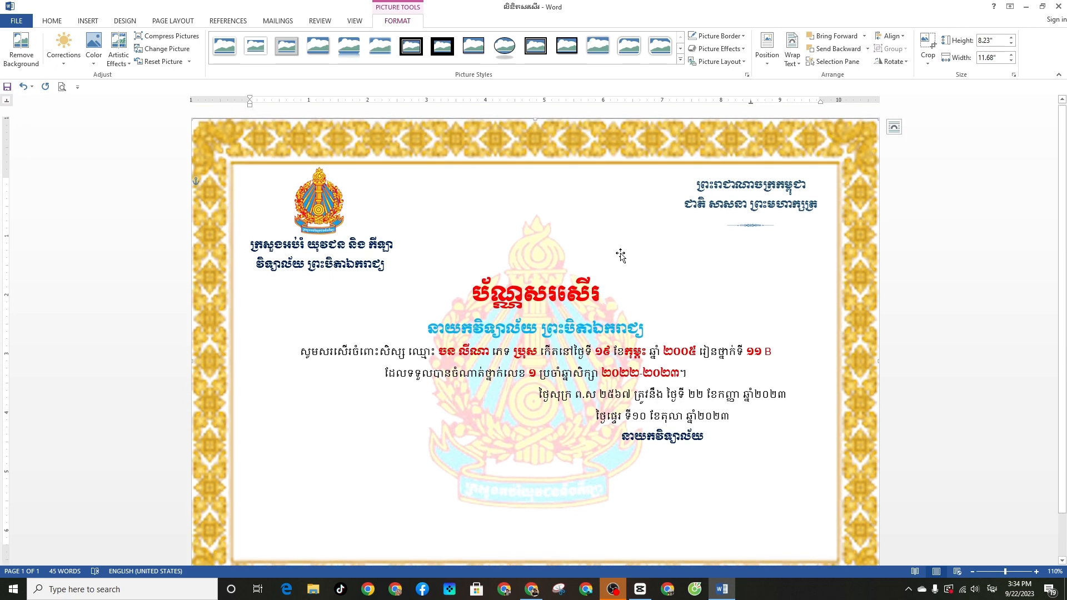
scroll(620, 255, down, 2)
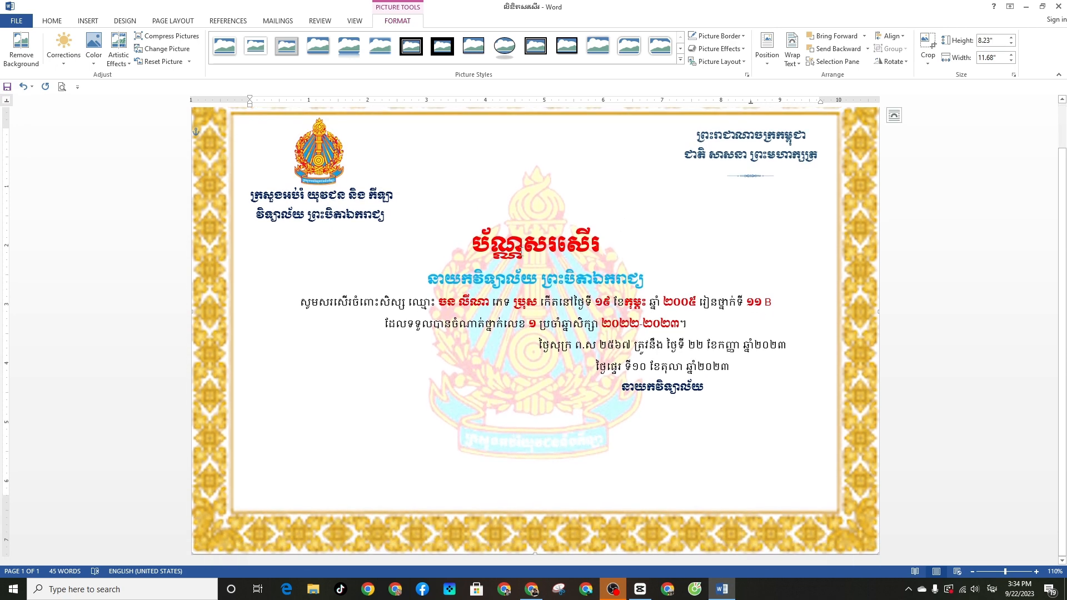
scroll(472, 215, up, 2)
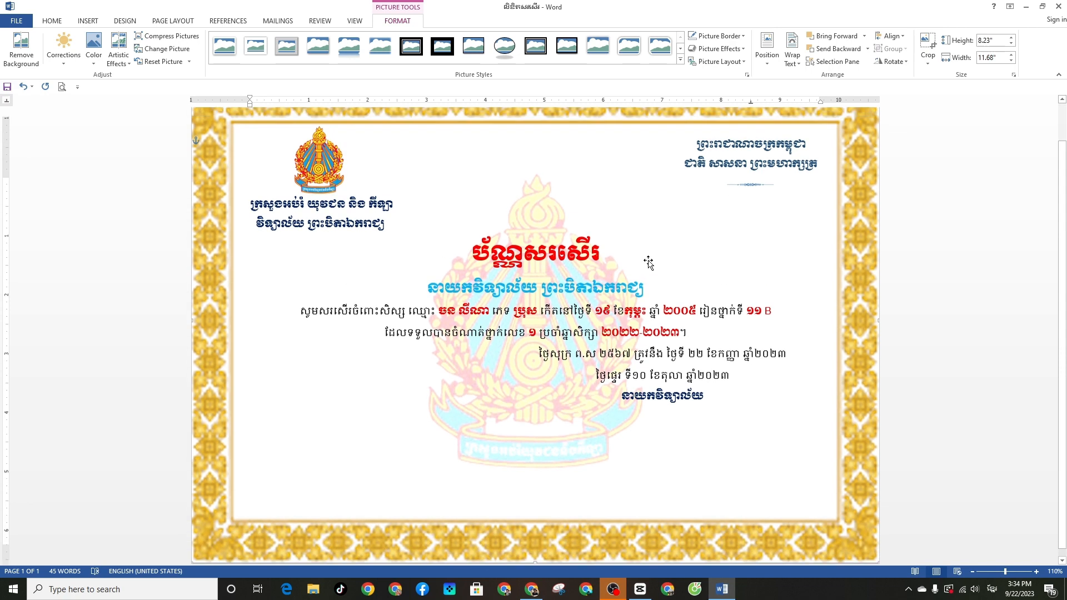
Insert the 'blur pic' image from the Desktop and set its wrapping to Behind Text
click(85, 21)
click(118, 52)
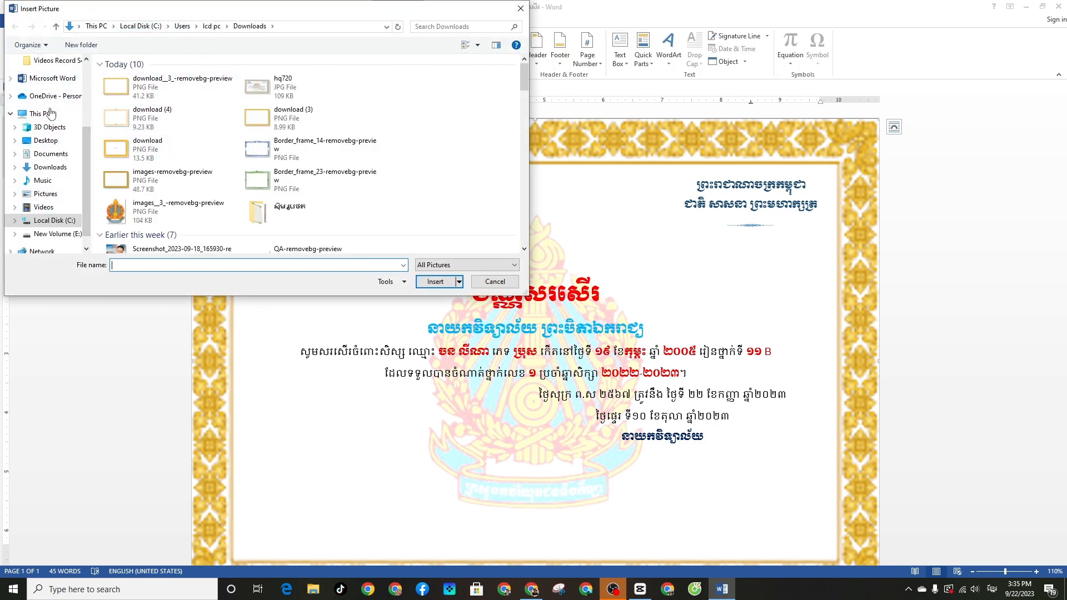
click(59, 140)
click(189, 105)
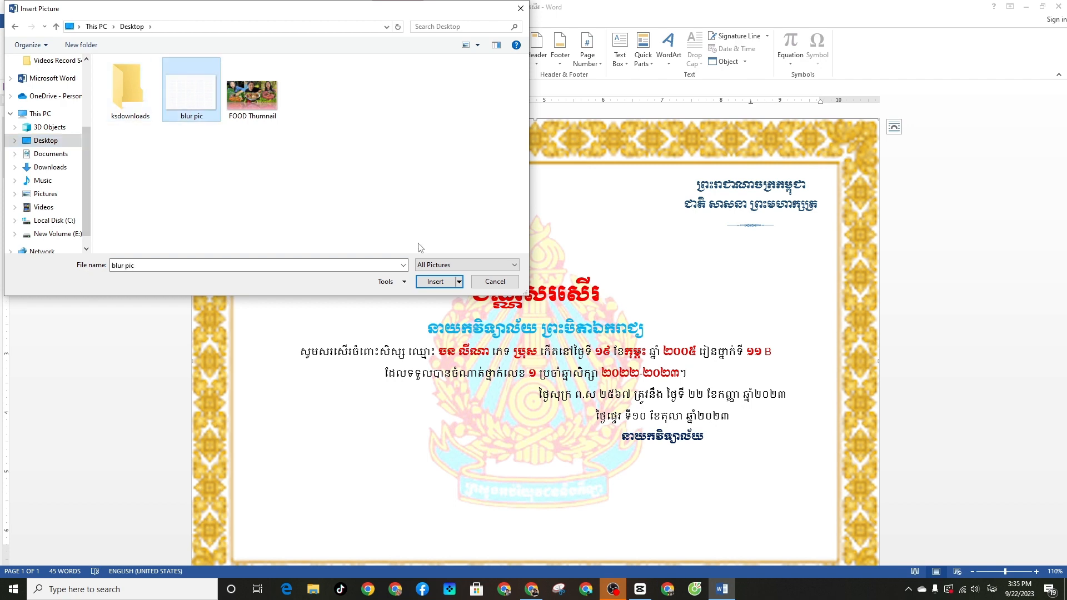
click(434, 282)
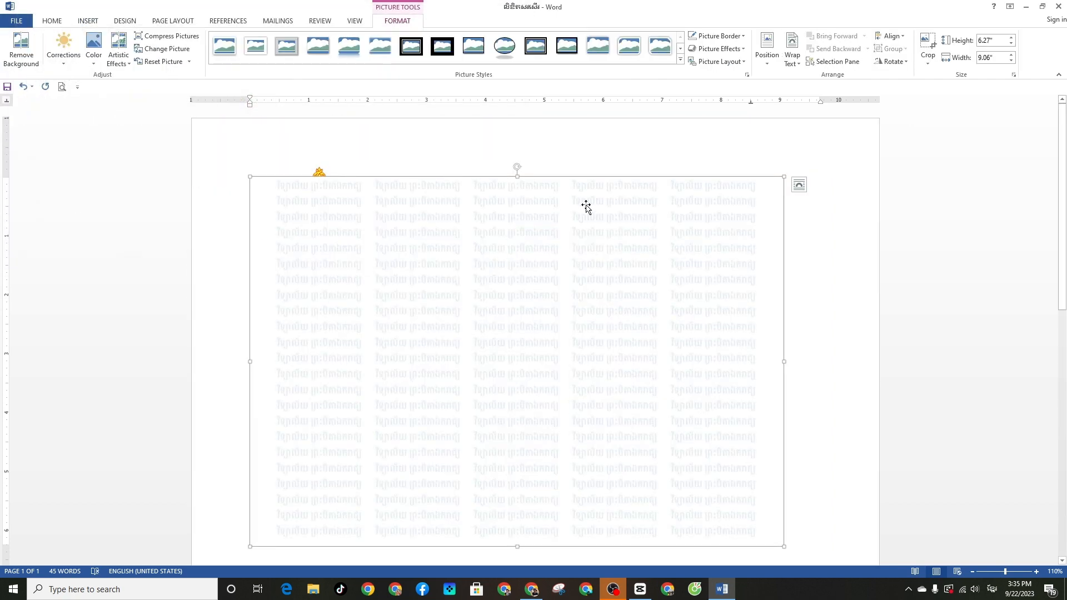
click(799, 184)
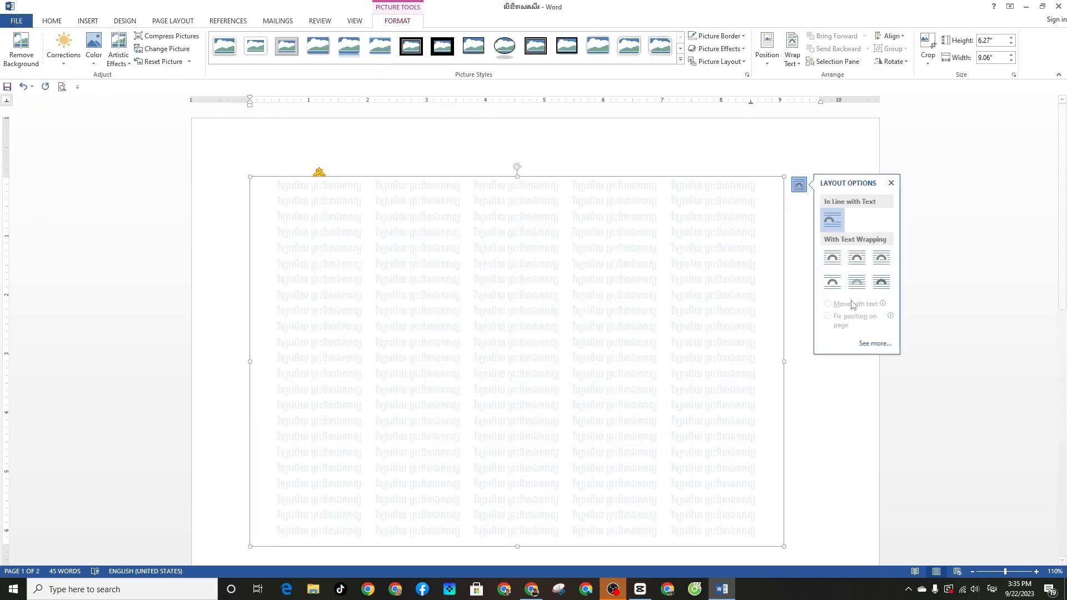
click(856, 282)
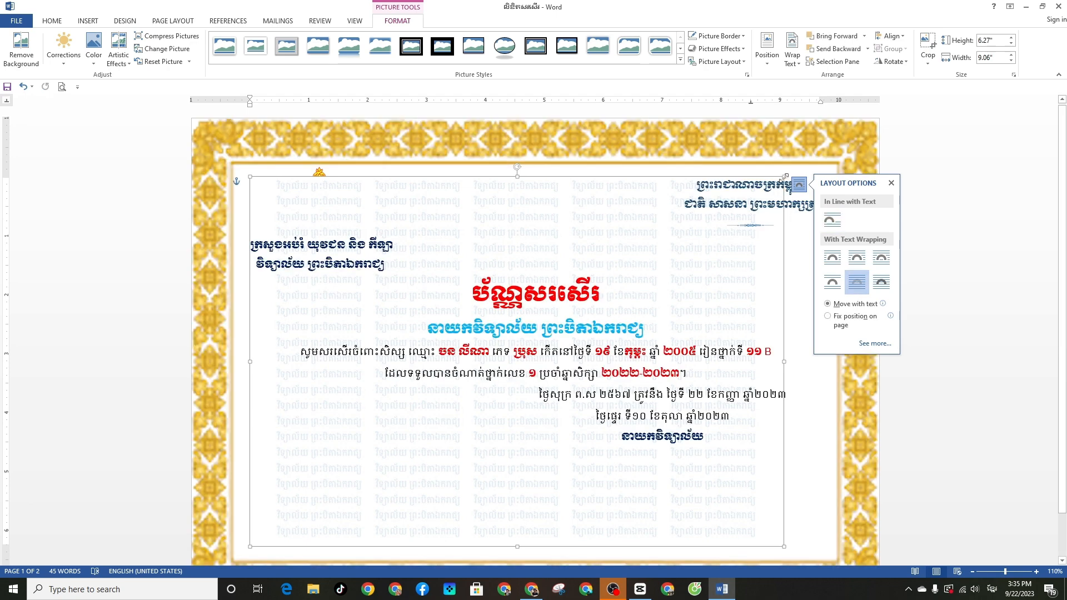
Stretch the patterned picture to fill the area inside the gold border, about 6.86" by 11.1"
mouse_move(783, 177)
mouse_down()
mouse_move(810, 167)
mouse_move(803, 185)
mouse_up()
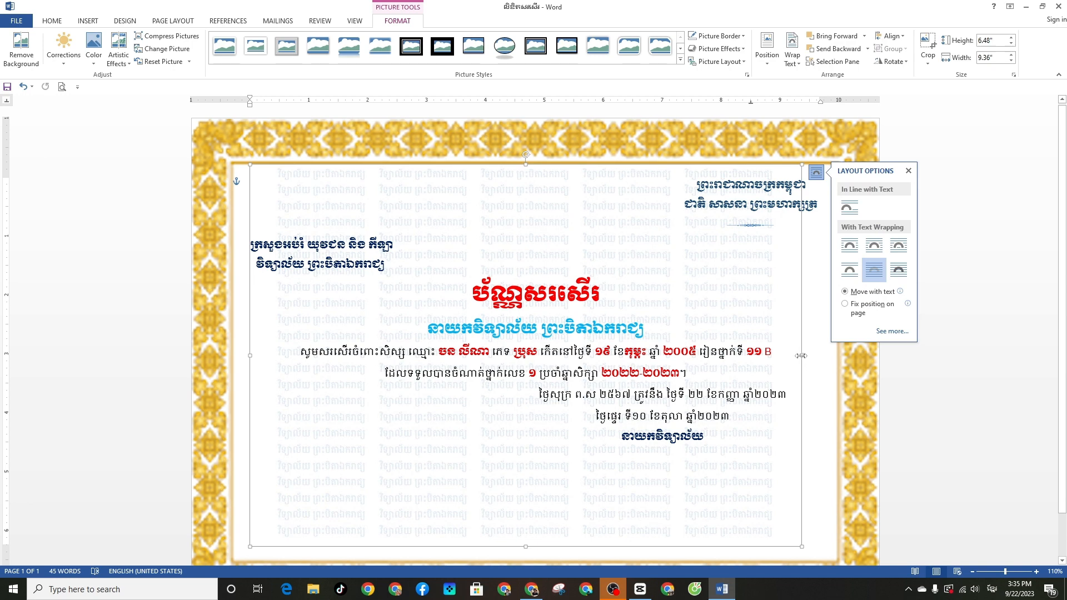
drag(803, 355, 862, 354)
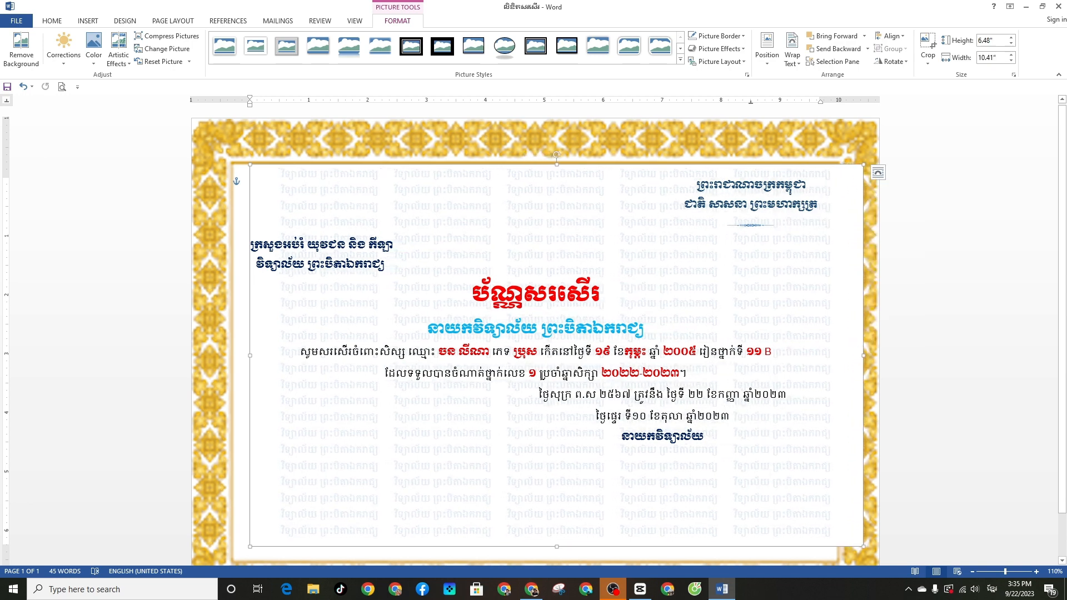
drag(248, 356, 209, 360)
scroll(499, 296, down, 1)
scroll(498, 295, down, 1)
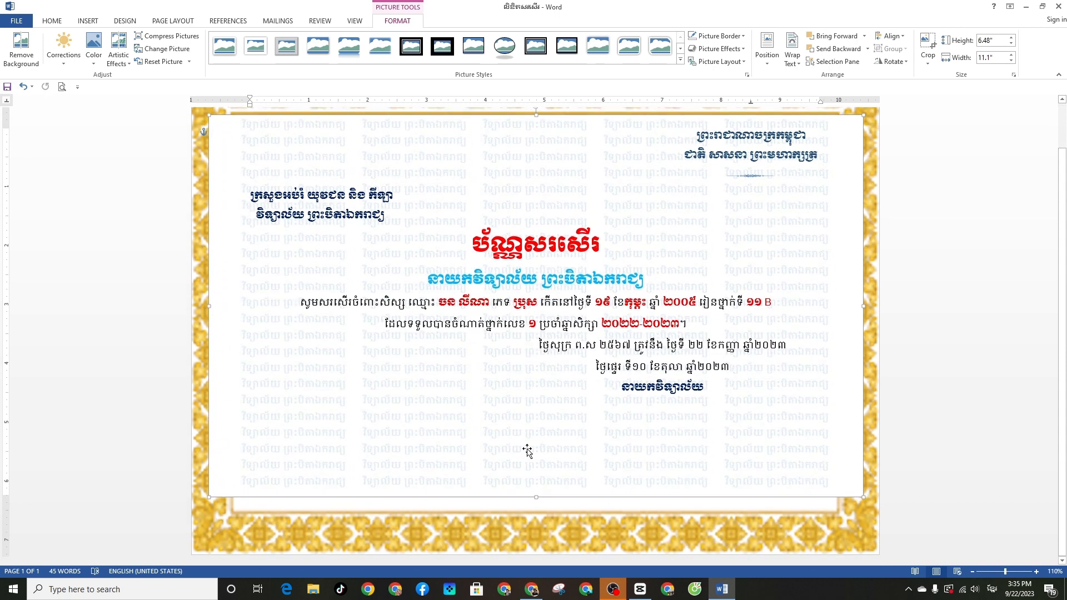
drag(536, 496, 537, 520)
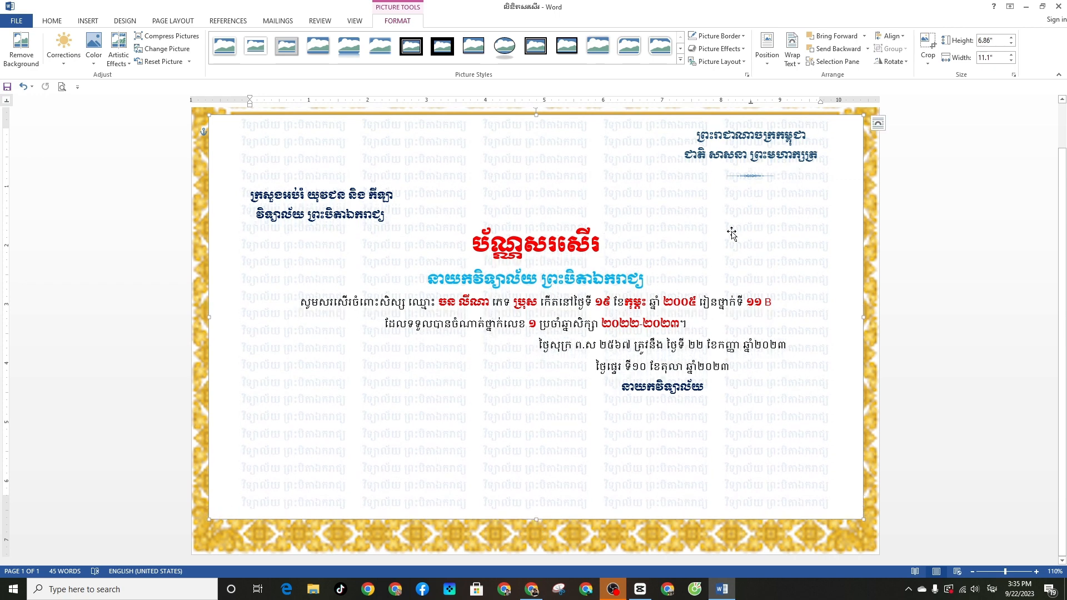
scroll(733, 233, up, 2)
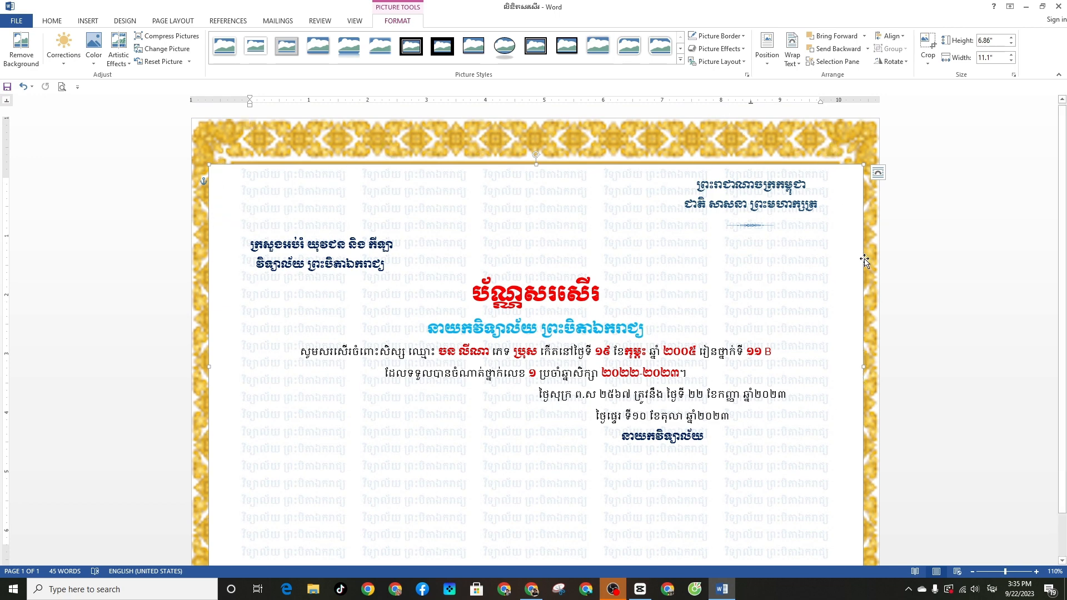
Send the patterned background picture to the back, behind the emblem and gold frame
right_click(556, 196)
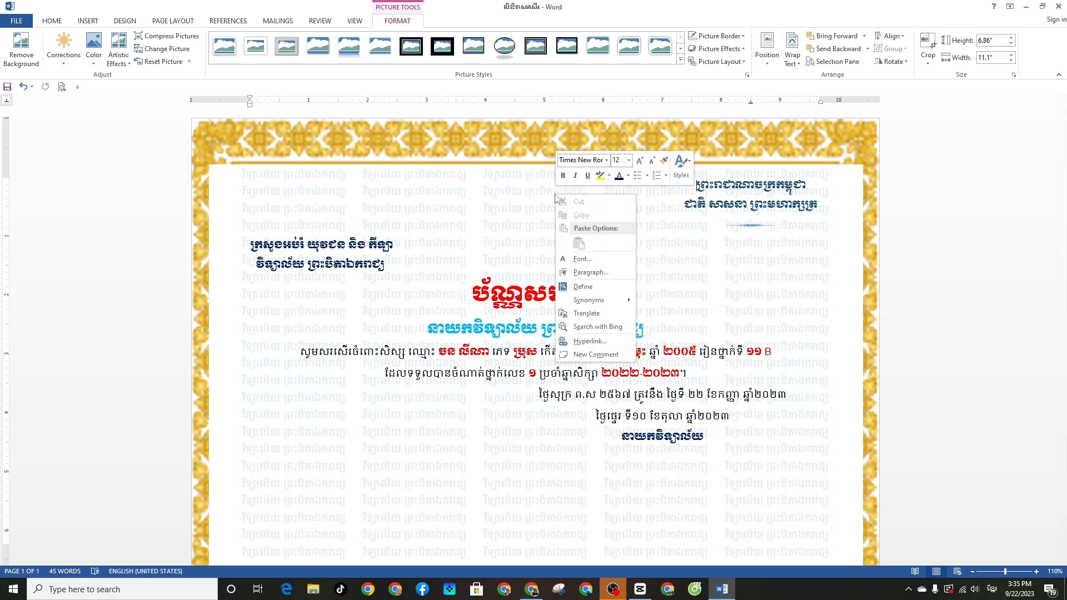
click(503, 177)
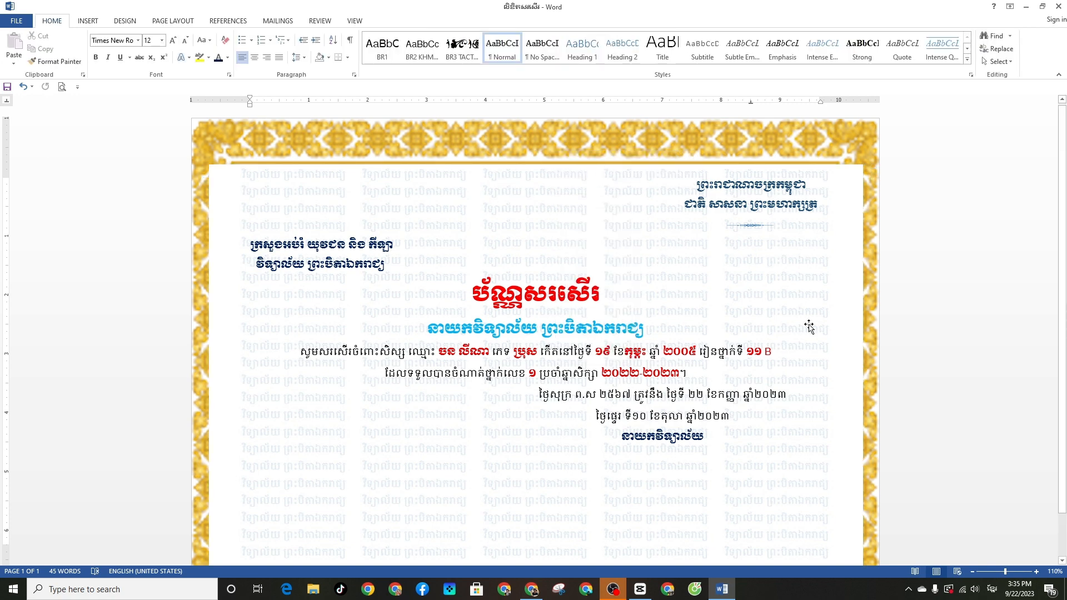
click(847, 266)
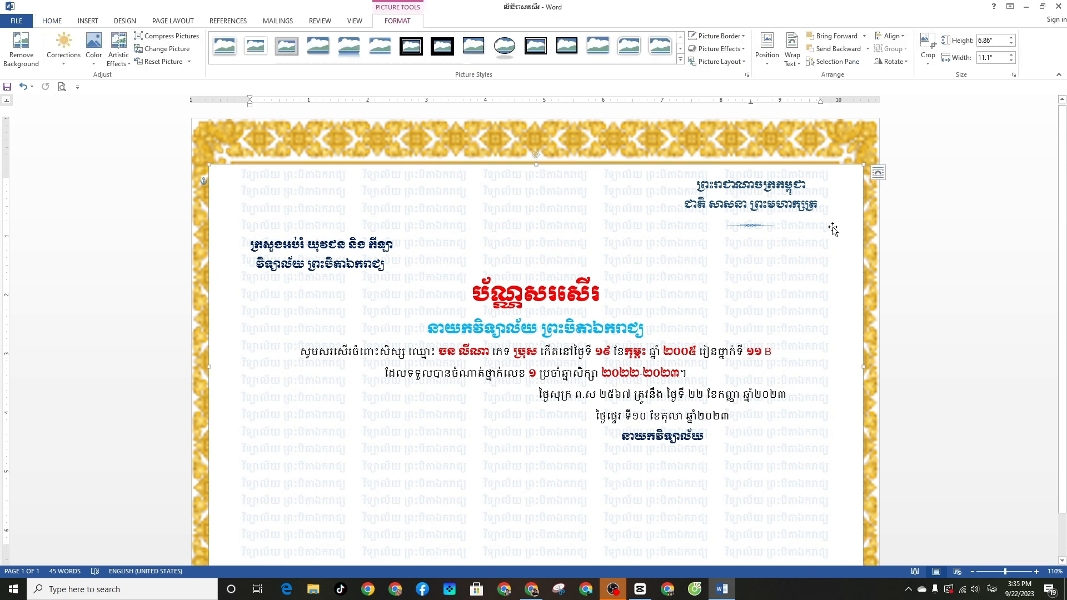
right_click(857, 205)
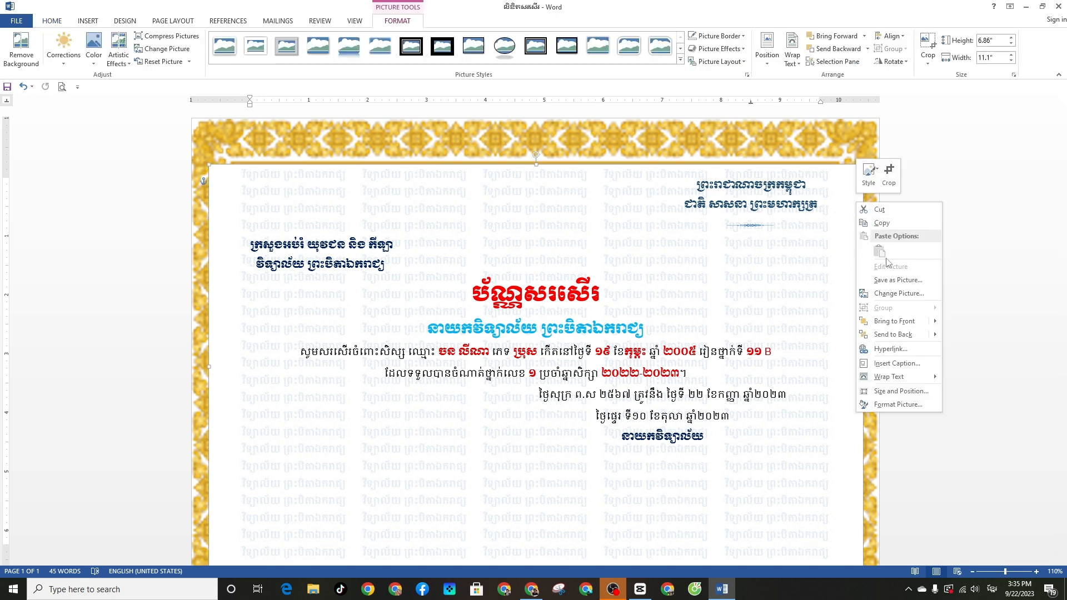
mouse_move(878, 340)
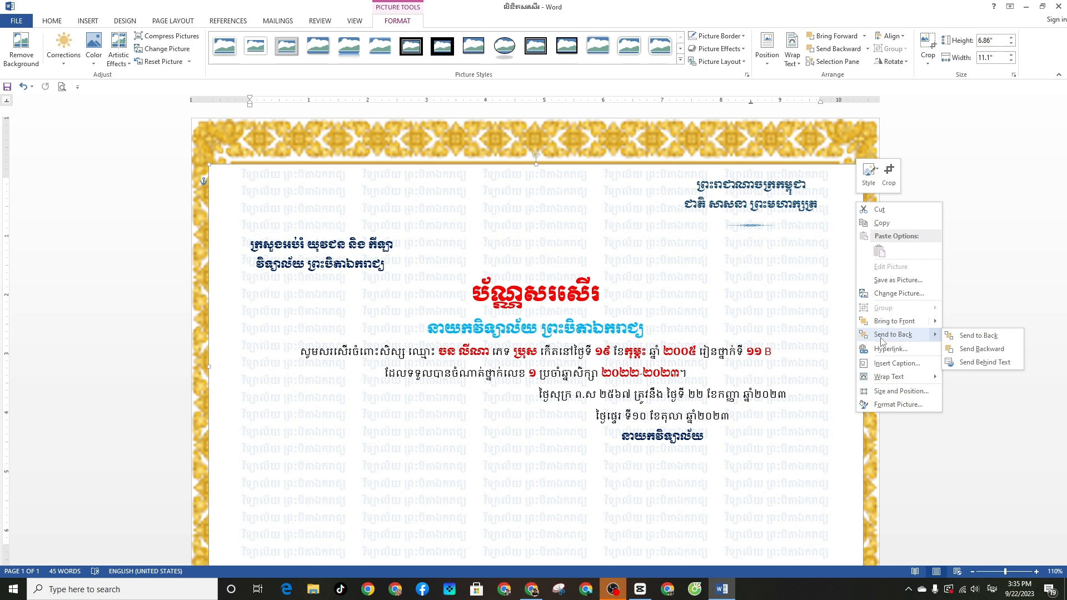
click(951, 337)
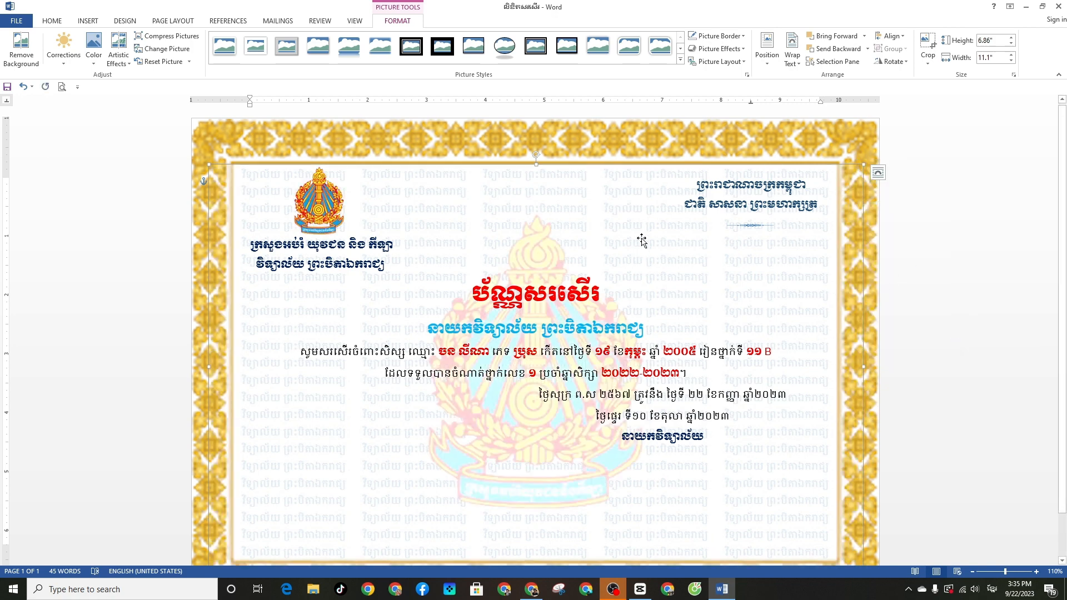
scroll(640, 237, down, 2)
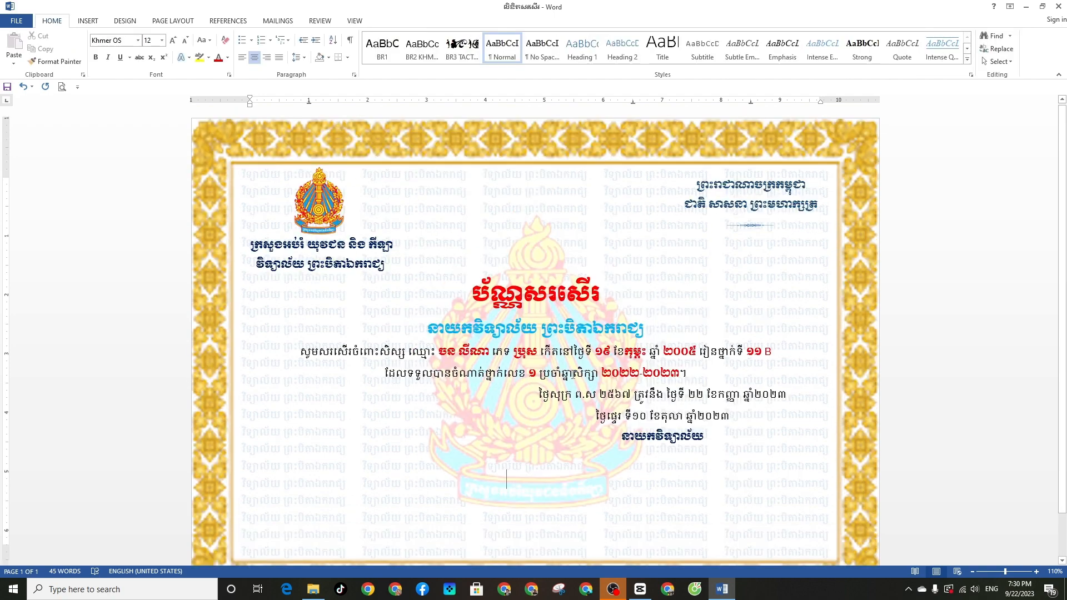
click(573, 375)
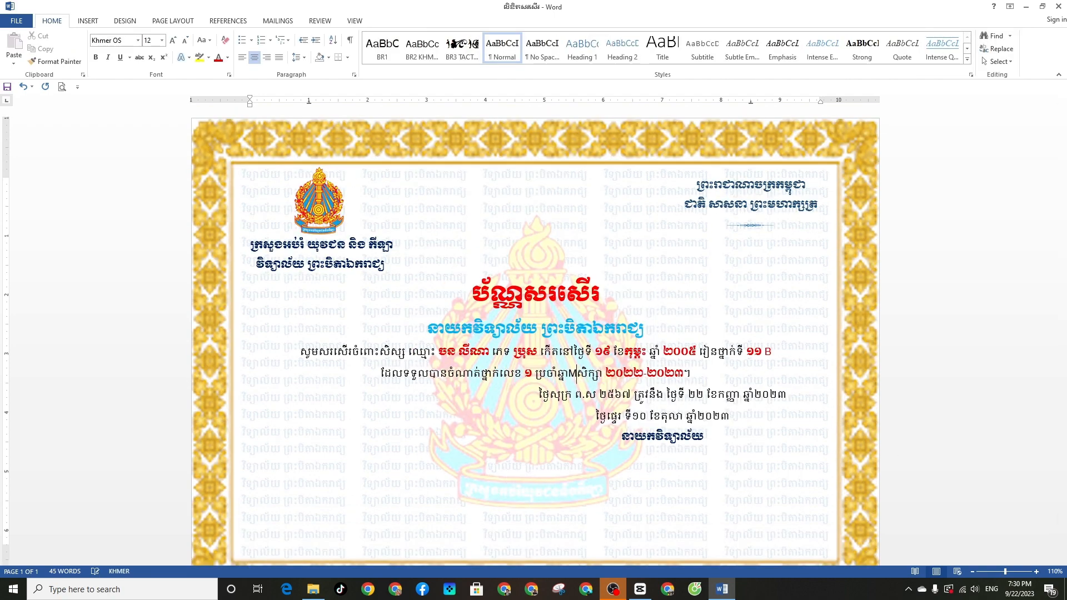
key(BackSpace)
key(alt+shift)
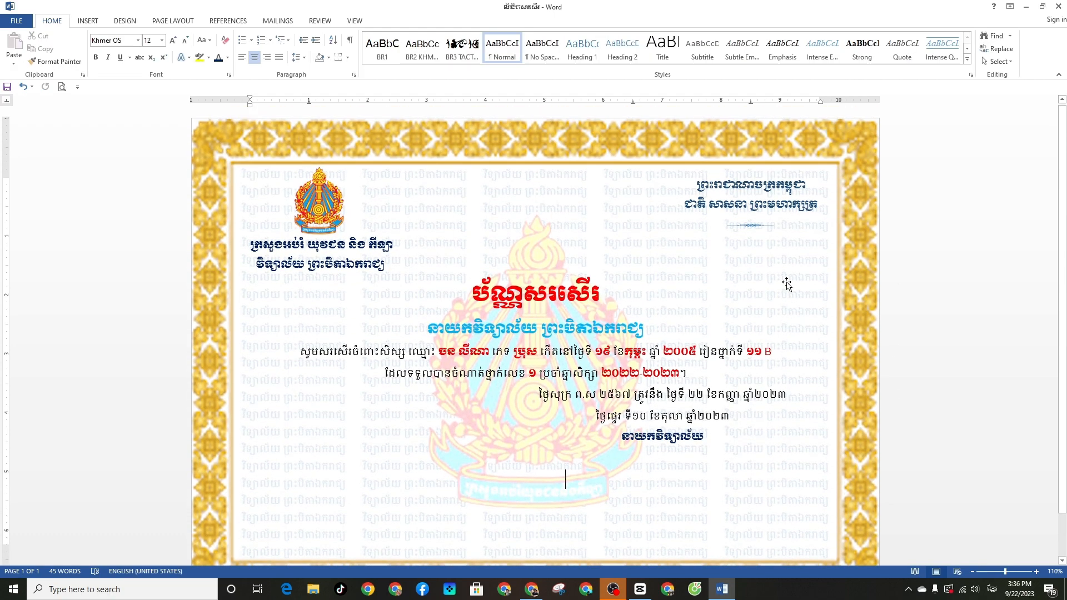
key(ctrl+p)
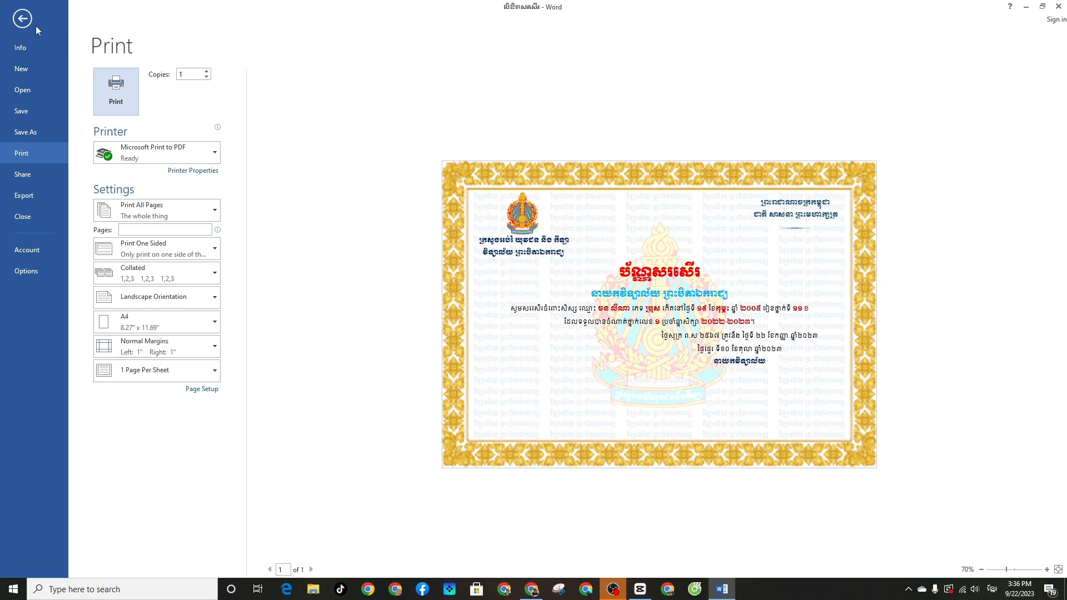
click(21, 24)
scroll(570, 287, down, 2)
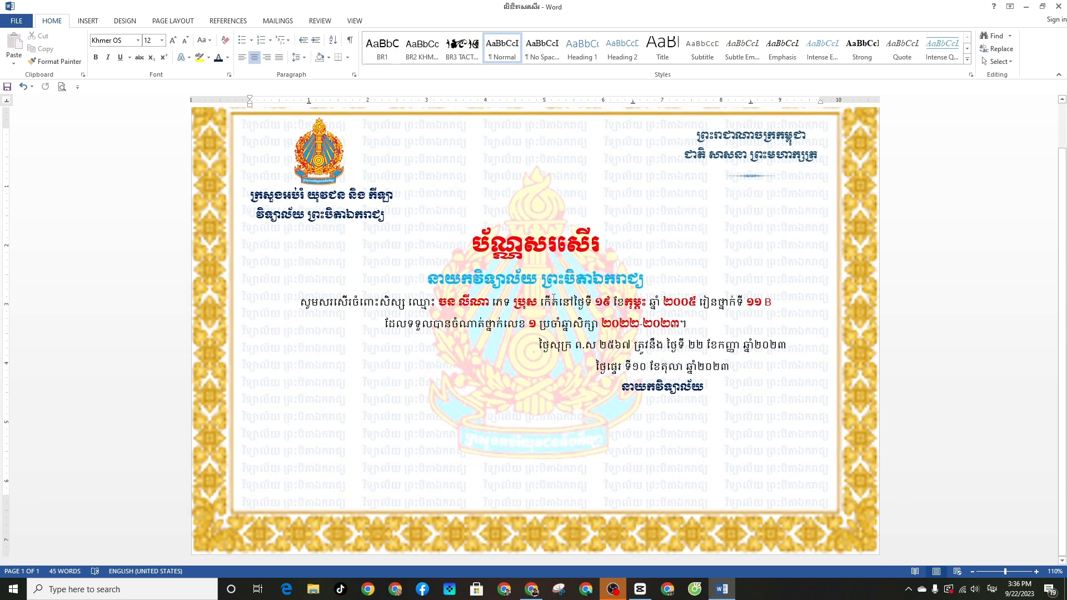
scroll(552, 297, up, 2)
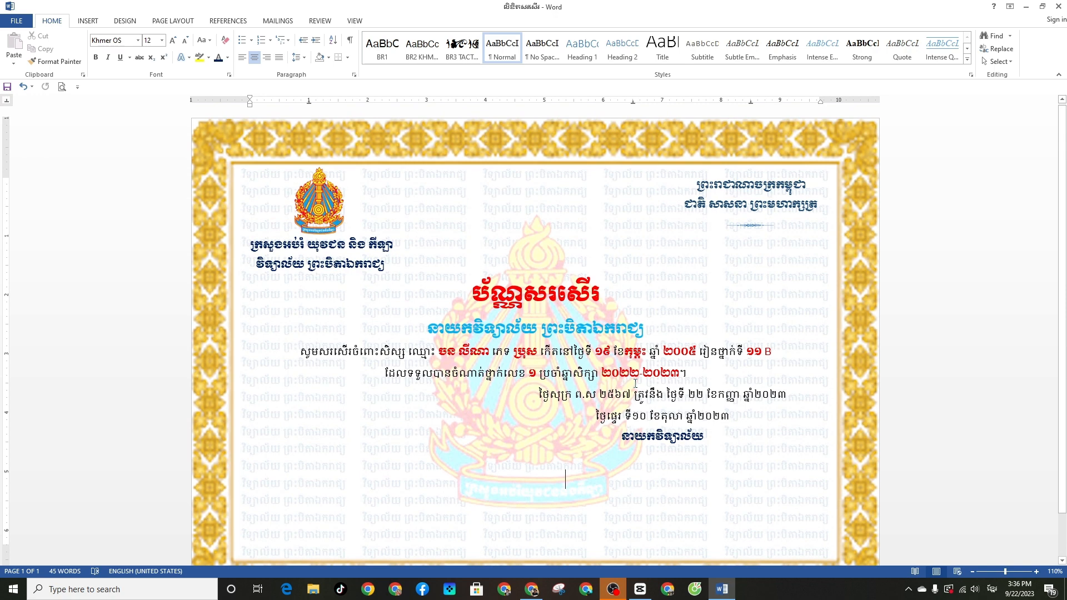
scroll(635, 383, down, 2)
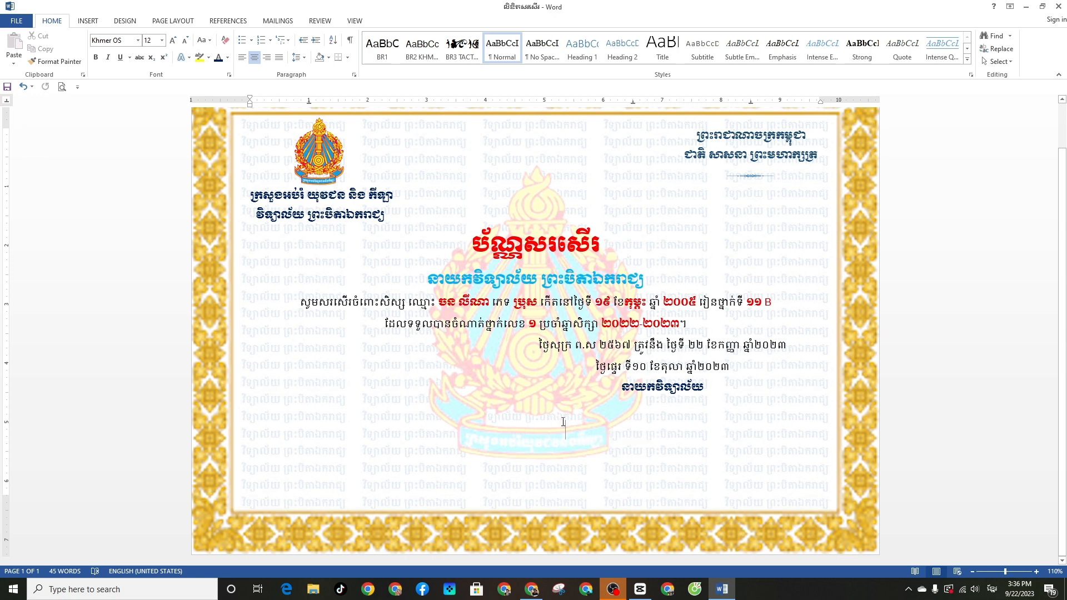
scroll(642, 279, up, 2)
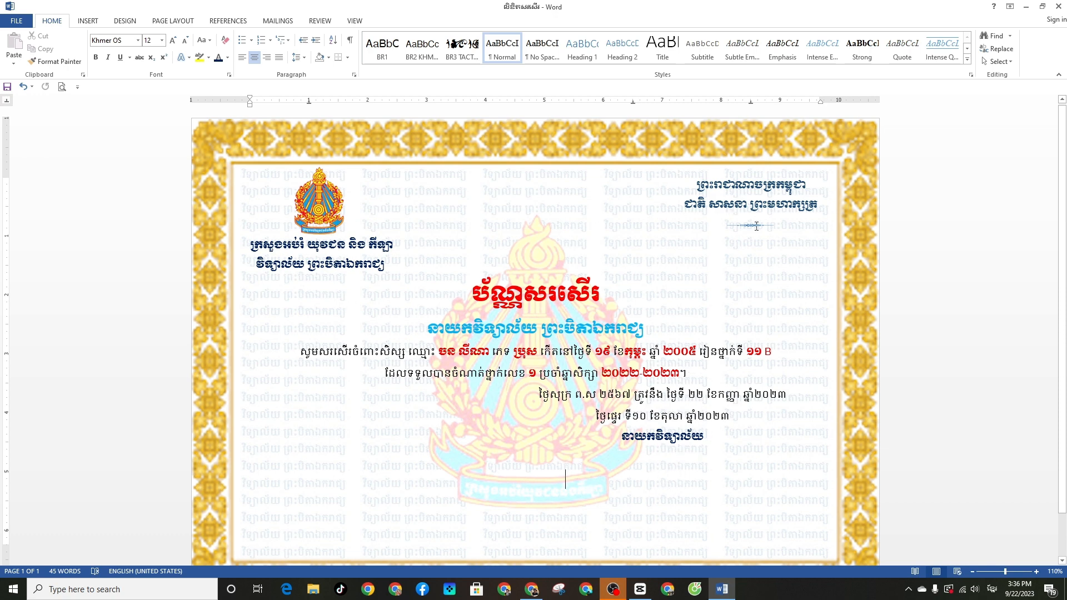
scroll(688, 419, down, 2)
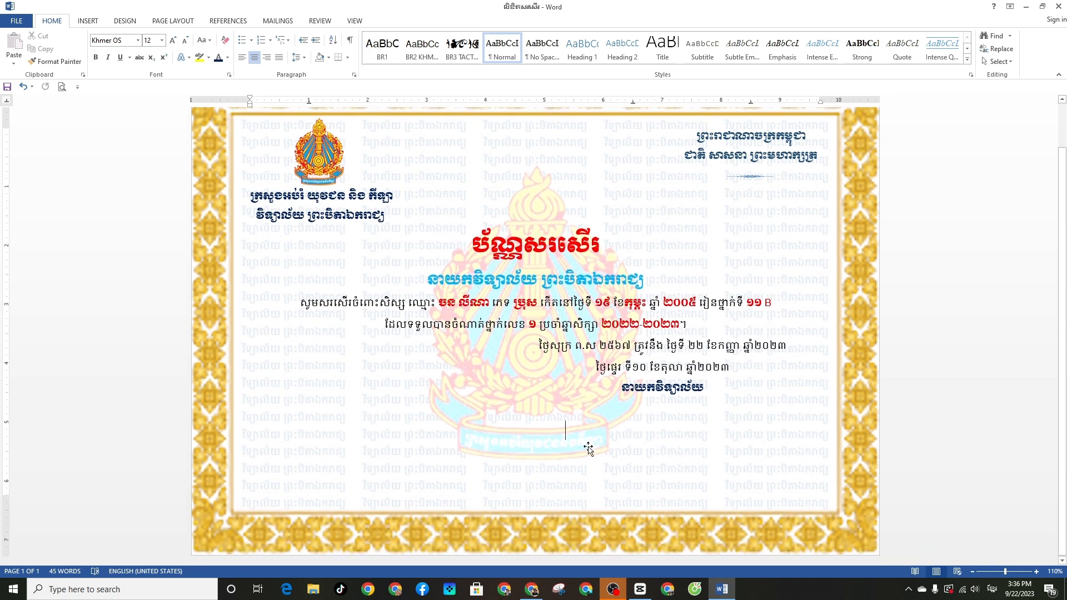
scroll(588, 449, up, 2)
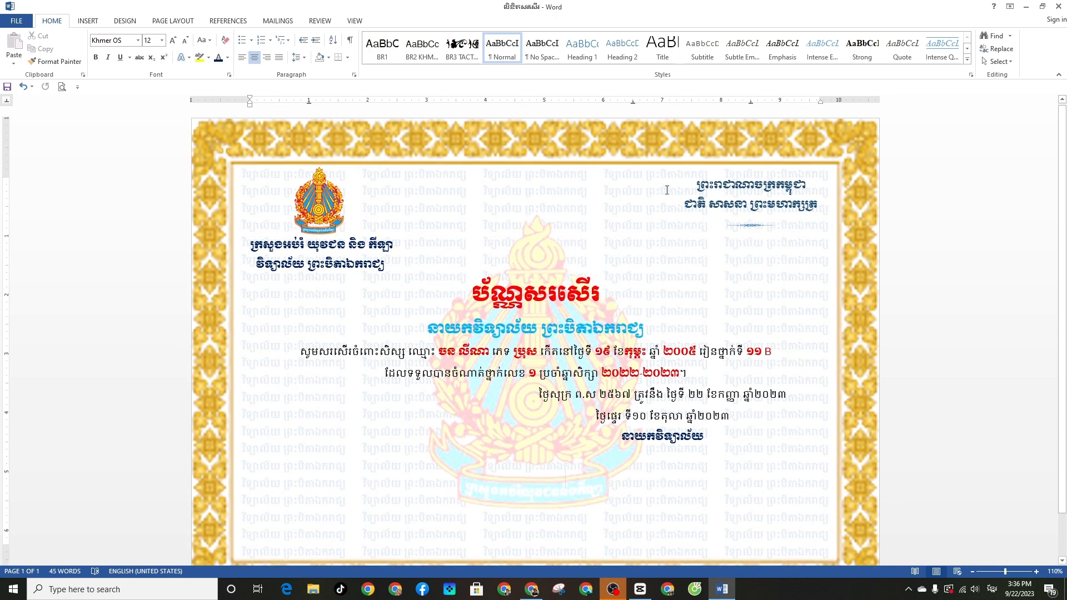